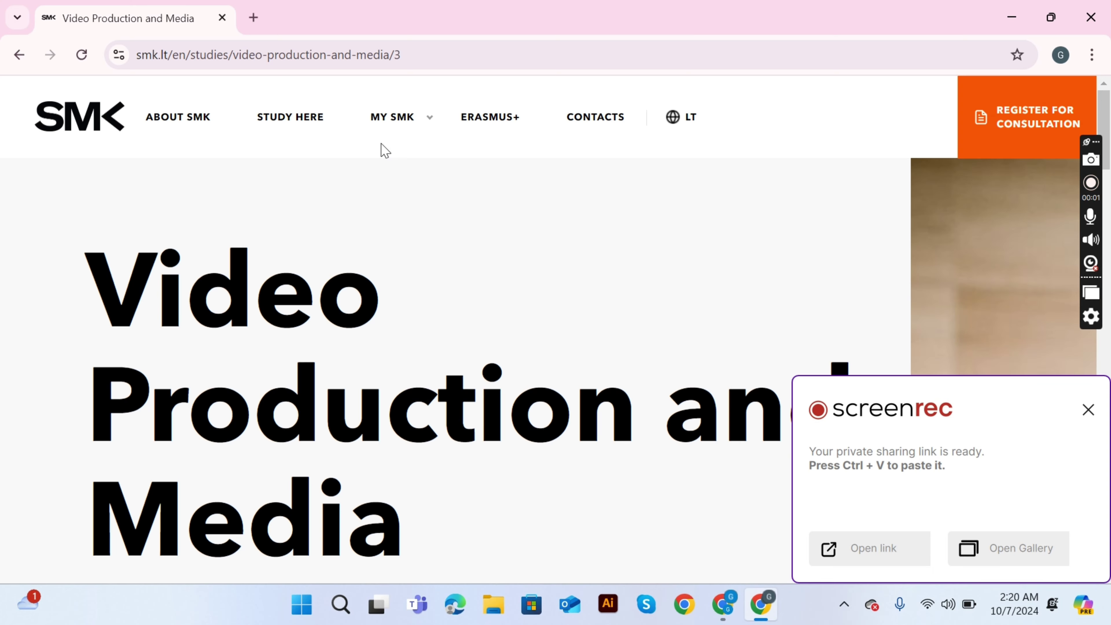
Step: Dismiss the ScreenRec popup and bring up the 'Register for free online consultation' form
{"action": "scroll", "coordinate": [383, 149], "scroll_direction": "down", "scroll_amount": 5}
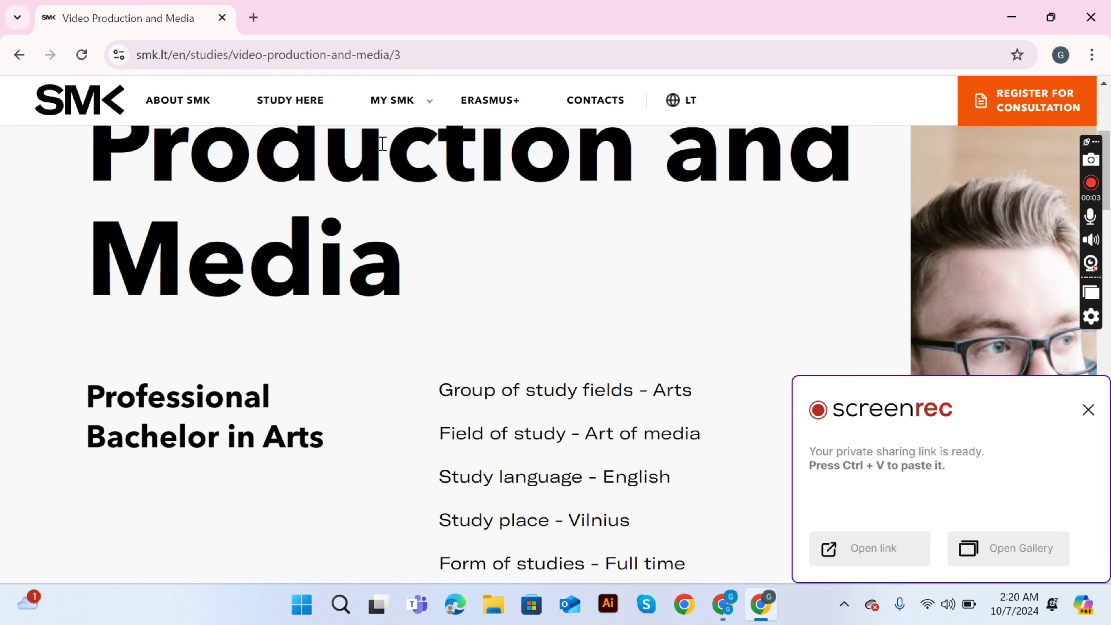
{"action": "left_click", "coordinate": [1088, 410]}
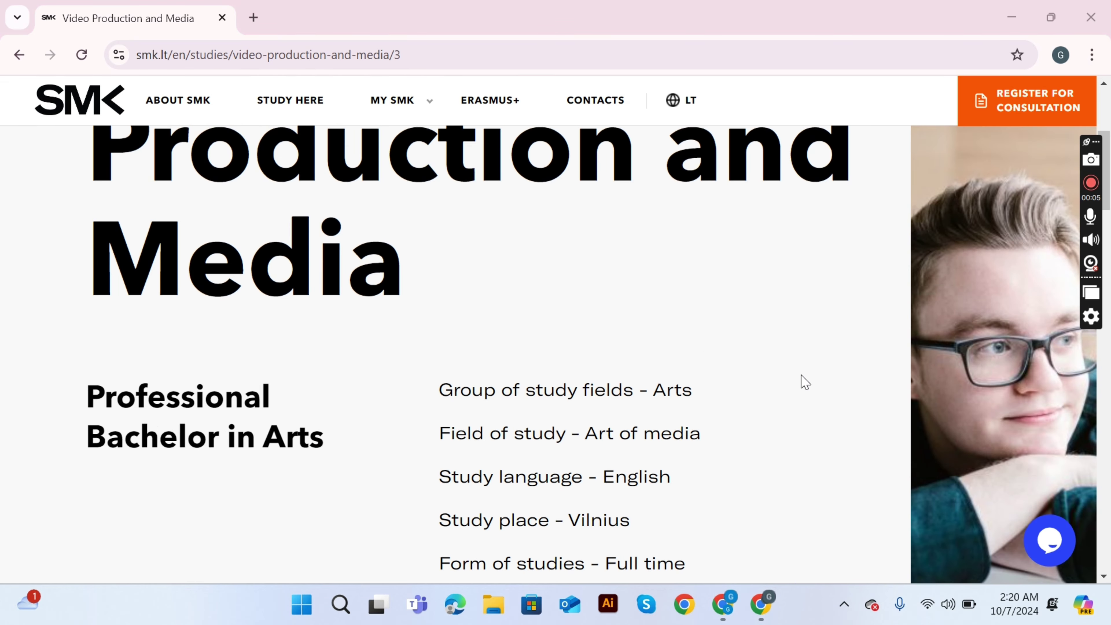
{"action": "scroll", "coordinate": [391, 257], "scroll_direction": "up", "scroll_amount": 5}
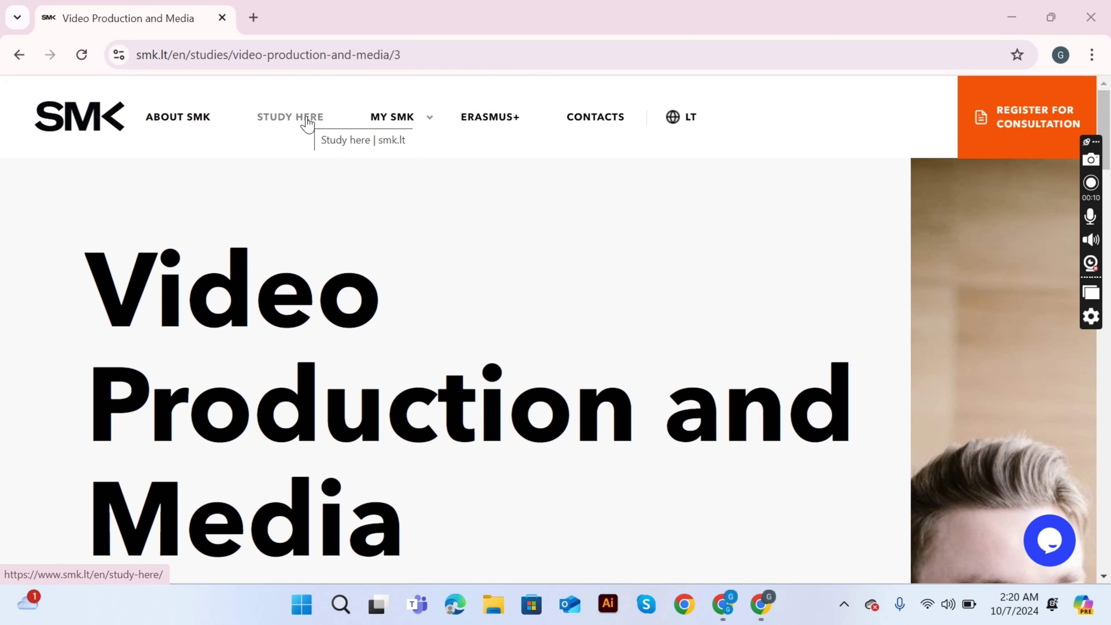
{"action": "left_click", "coordinate": [1050, 118]}
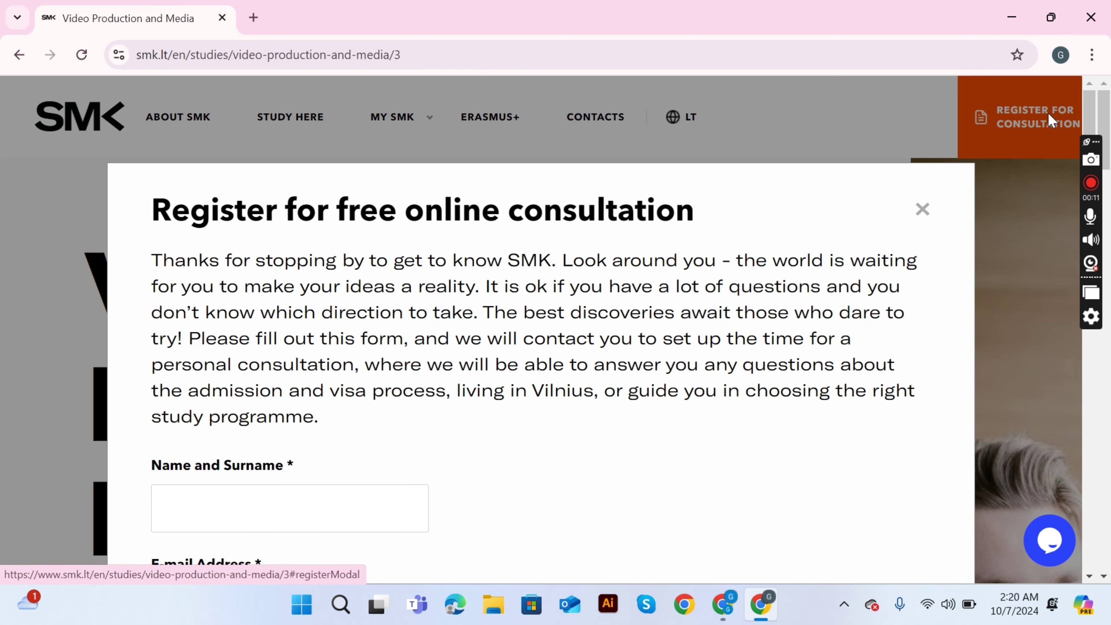
Step: Fill the consultation form's Name and E-mail fields from saved autofill details
{"action": "scroll", "coordinate": [299, 261], "scroll_direction": "down", "scroll_amount": 8}
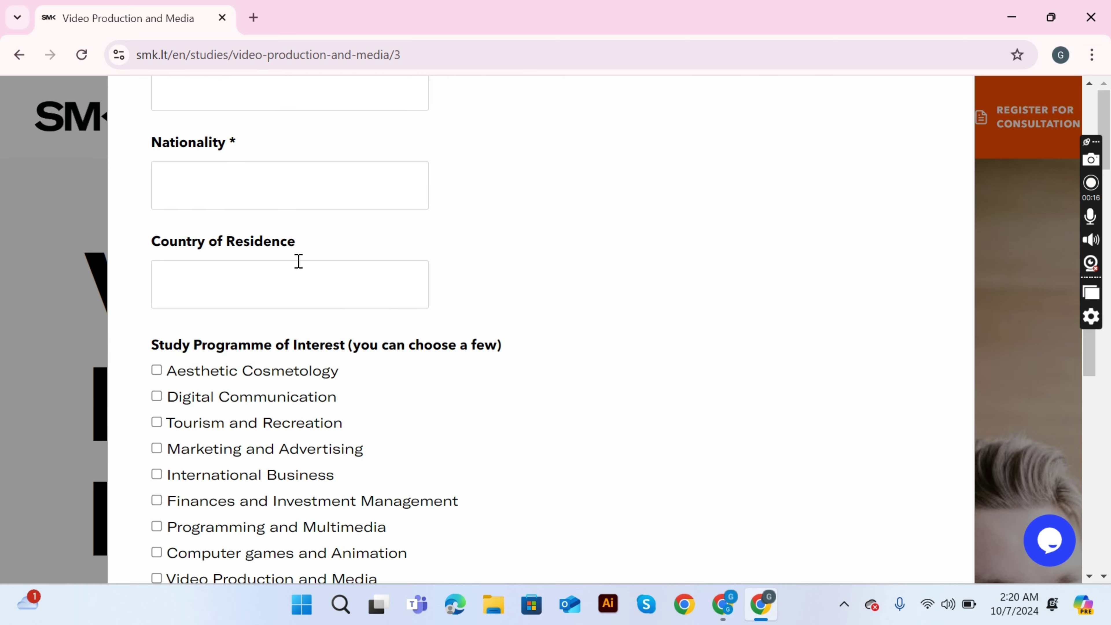
{"action": "scroll", "coordinate": [299, 261], "scroll_direction": "down", "scroll_amount": 10}
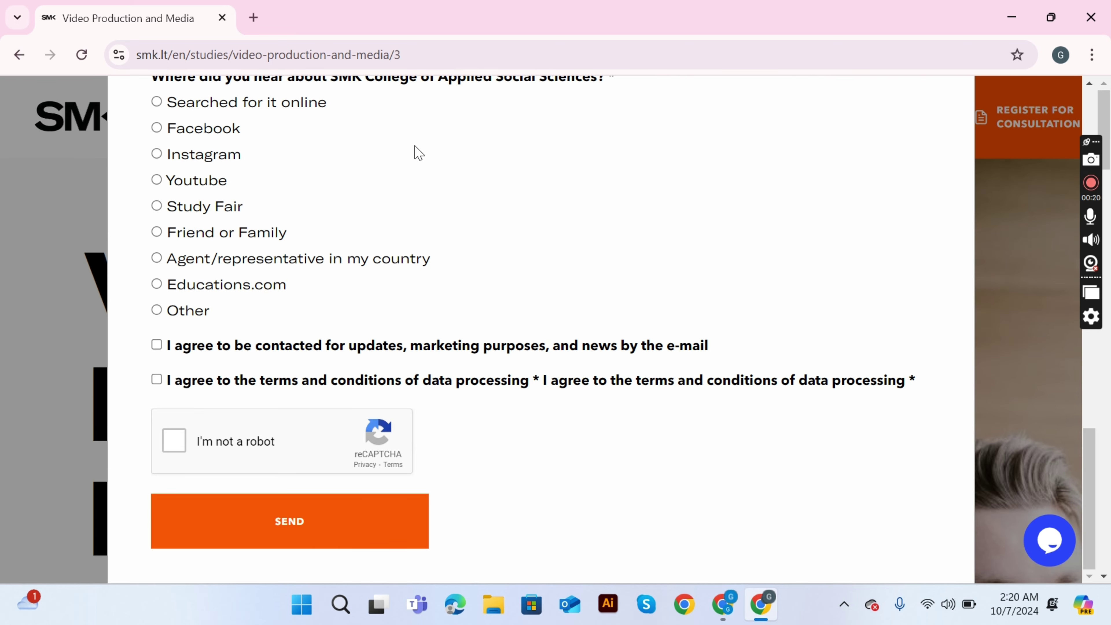
{"action": "scroll", "coordinate": [416, 153], "scroll_direction": "up", "scroll_amount": 8}
{"action": "scroll", "coordinate": [416, 153], "scroll_direction": "up", "scroll_amount": 20}
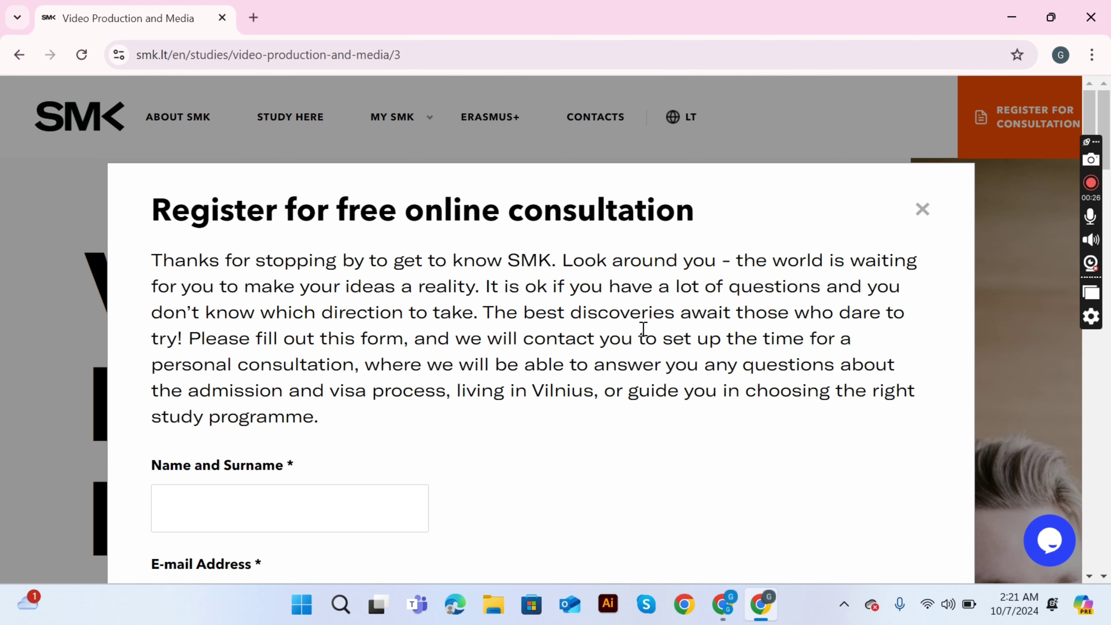
{"action": "scroll", "coordinate": [357, 340], "scroll_direction": "down", "scroll_amount": 4}
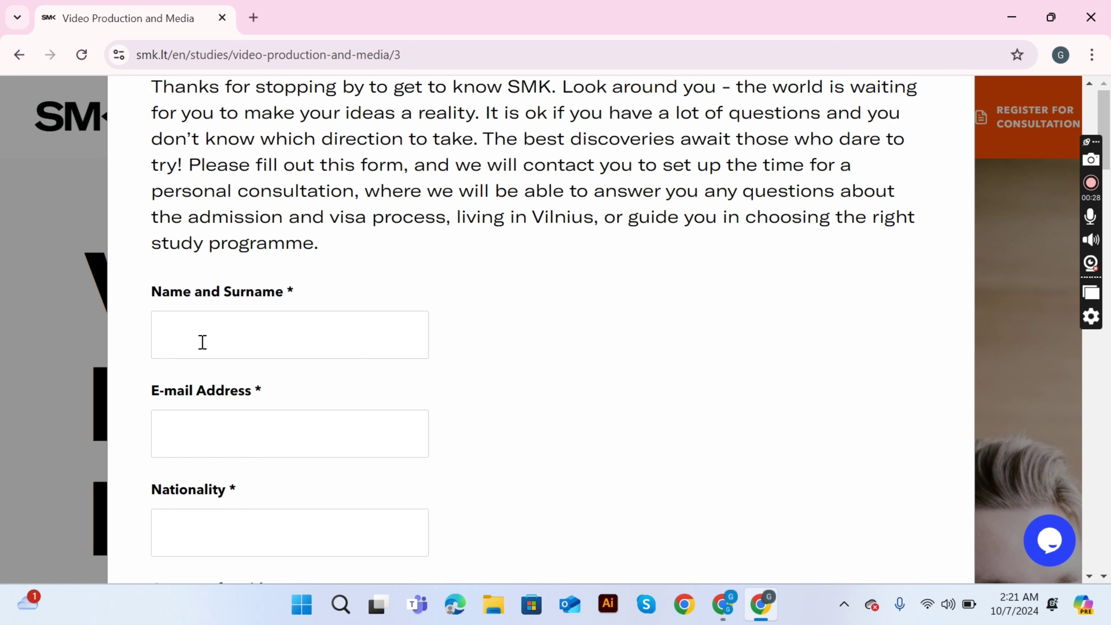
{"action": "scroll", "coordinate": [209, 446], "scroll_direction": "down", "scroll_amount": 10}
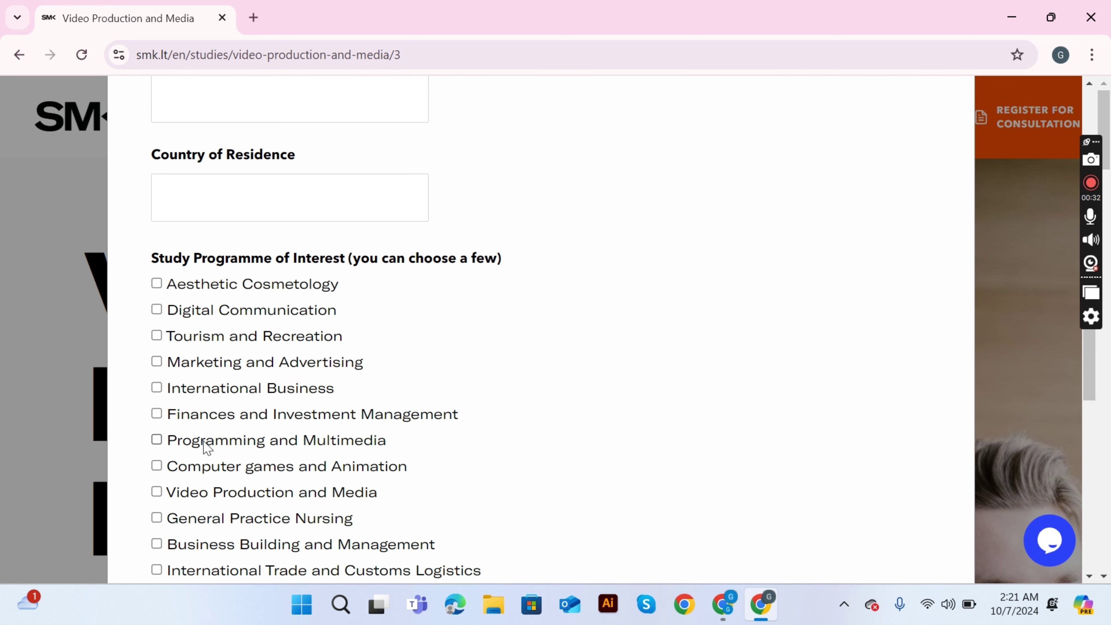
{"action": "scroll", "coordinate": [208, 447], "scroll_direction": "up", "scroll_amount": 15}
{"action": "scroll", "coordinate": [209, 448], "scroll_direction": "down", "scroll_amount": 4}
{"action": "left_click", "coordinate": [225, 316]}
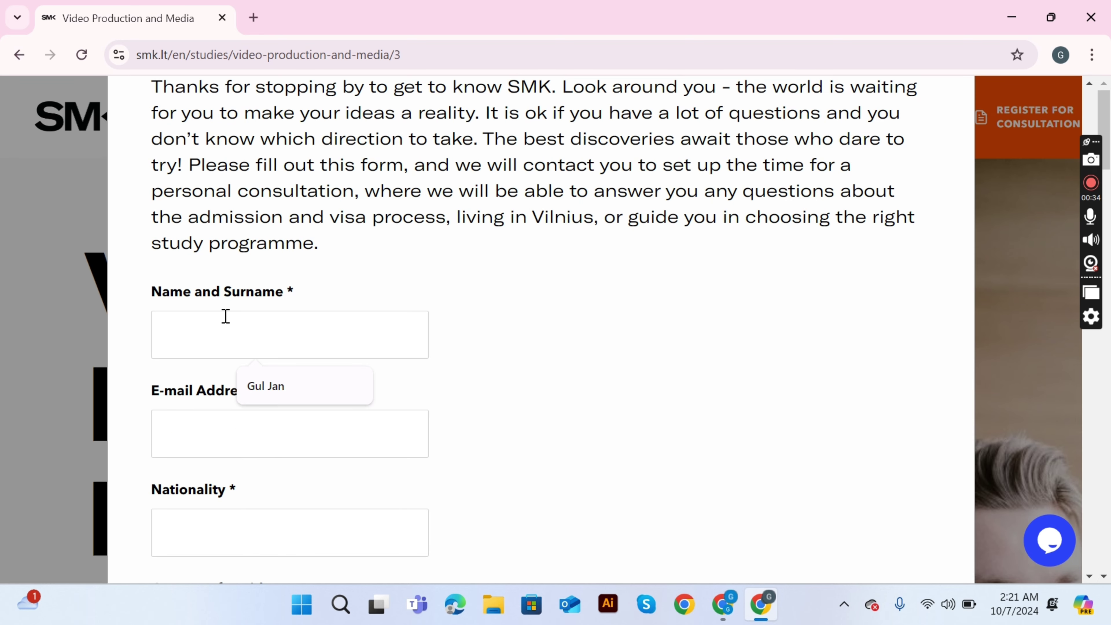
{"action": "left_click", "coordinate": [280, 387]}
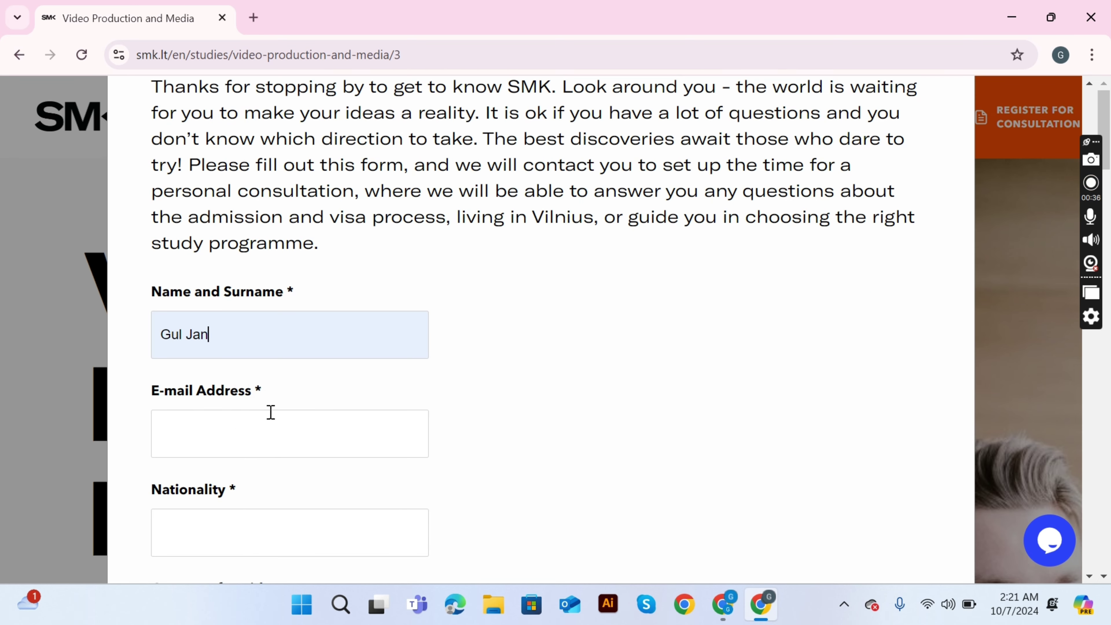
{"action": "left_click", "coordinate": [265, 432]}
{"action": "left_click", "coordinate": [282, 490]}
Step: Autofill the Nationality and Country of Residence fields
{"action": "scroll", "coordinate": [282, 494], "scroll_direction": "down", "scroll_amount": 2}
{"action": "left_click", "coordinate": [261, 446]}
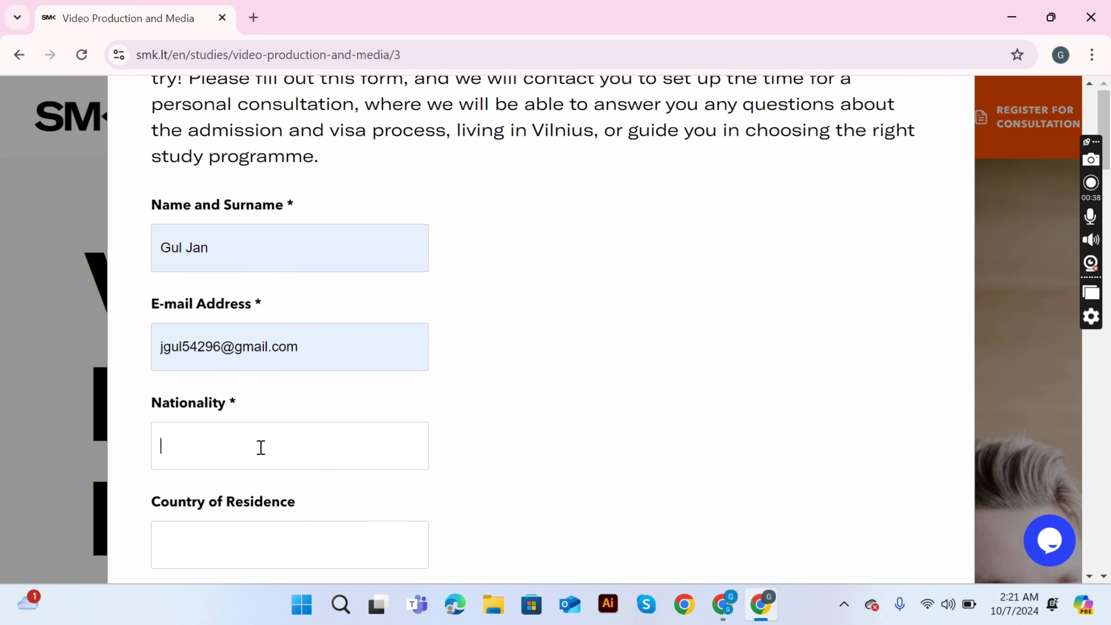
{"action": "left_click", "coordinate": [266, 494]}
{"action": "scroll", "coordinate": [267, 499], "scroll_direction": "down", "scroll_amount": 4}
{"action": "left_click", "coordinate": [248, 364]}
{"action": "left_click", "coordinate": [261, 424]}
Step: Answer 'Searched for it online', pass the reCAPTCHA, and close the form unsent
{"action": "scroll", "coordinate": [261, 427], "scroll_direction": "down", "scroll_amount": 8}
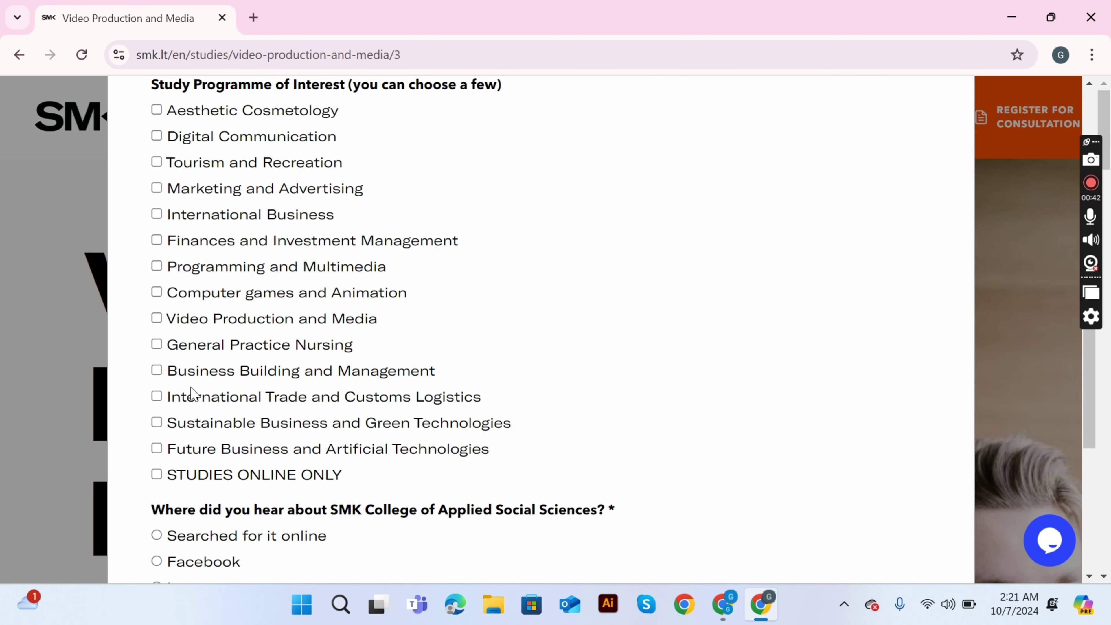
{"action": "scroll", "coordinate": [157, 331], "scroll_direction": "down", "scroll_amount": 4}
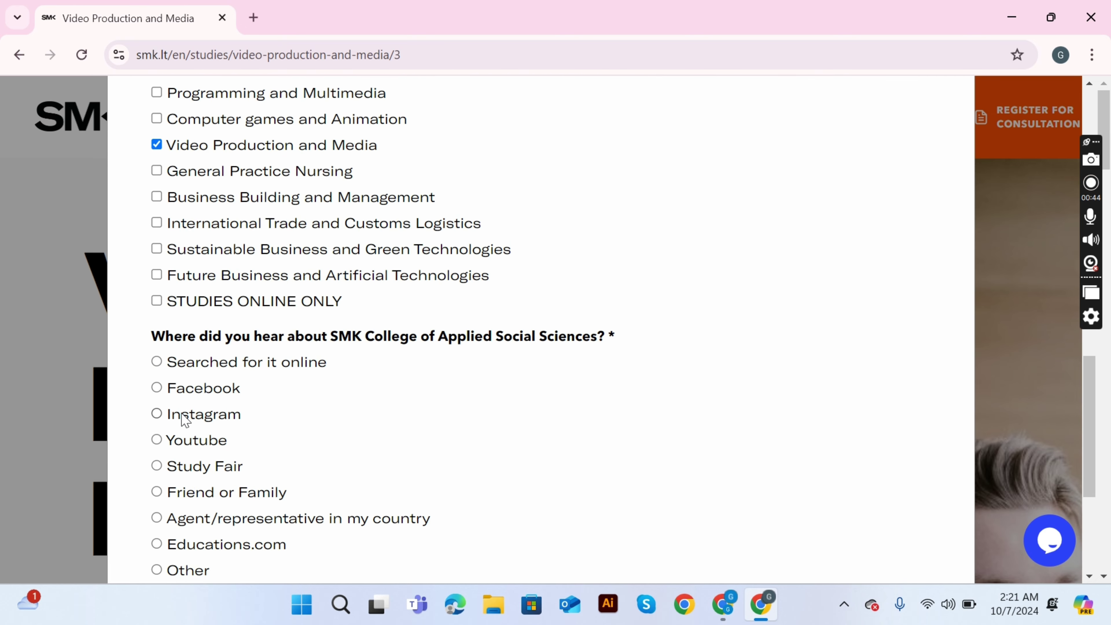
{"action": "left_click", "coordinate": [157, 362]}
{"action": "scroll", "coordinate": [175, 393], "scroll_direction": "down", "scroll_amount": 6}
{"action": "left_click", "coordinate": [171, 439]}
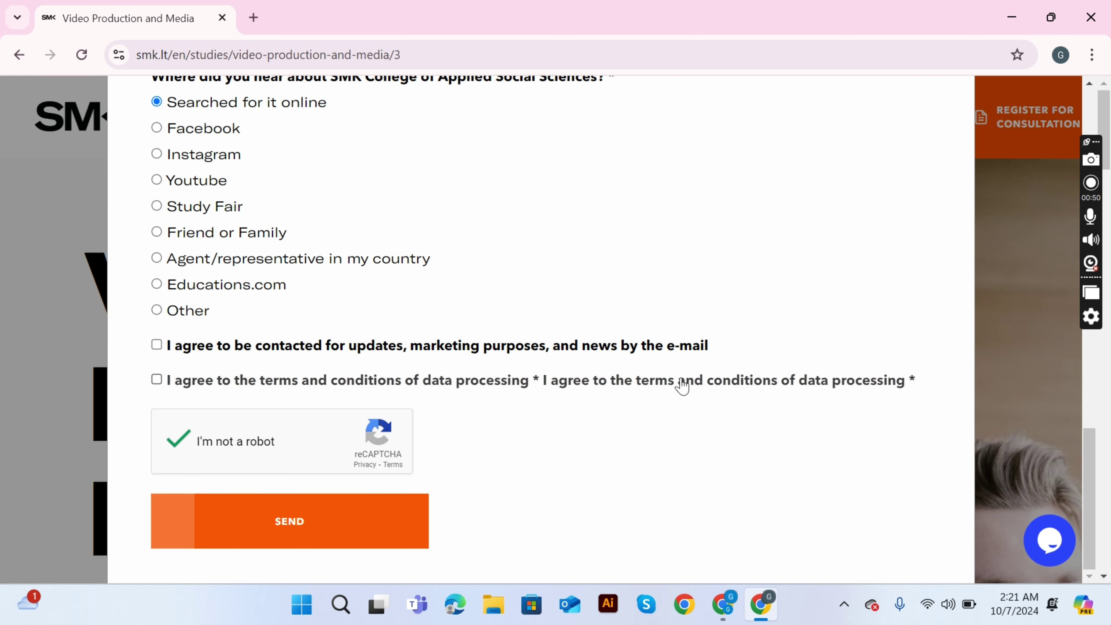
{"action": "scroll", "coordinate": [682, 389], "scroll_direction": "up", "scroll_amount": 15}
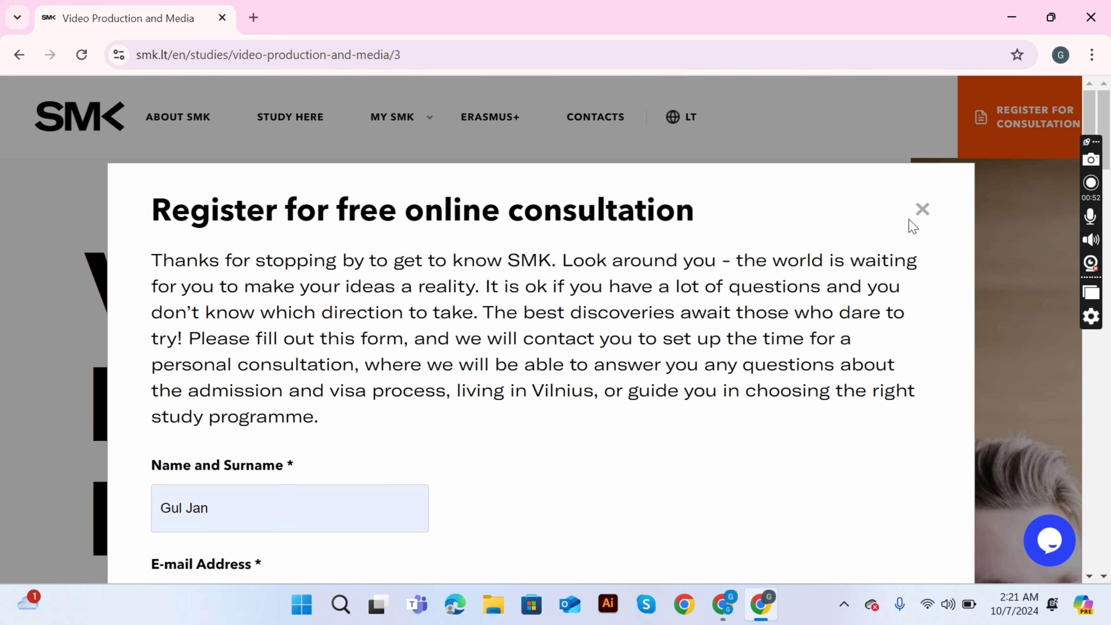
{"action": "left_click", "coordinate": [922, 211]}
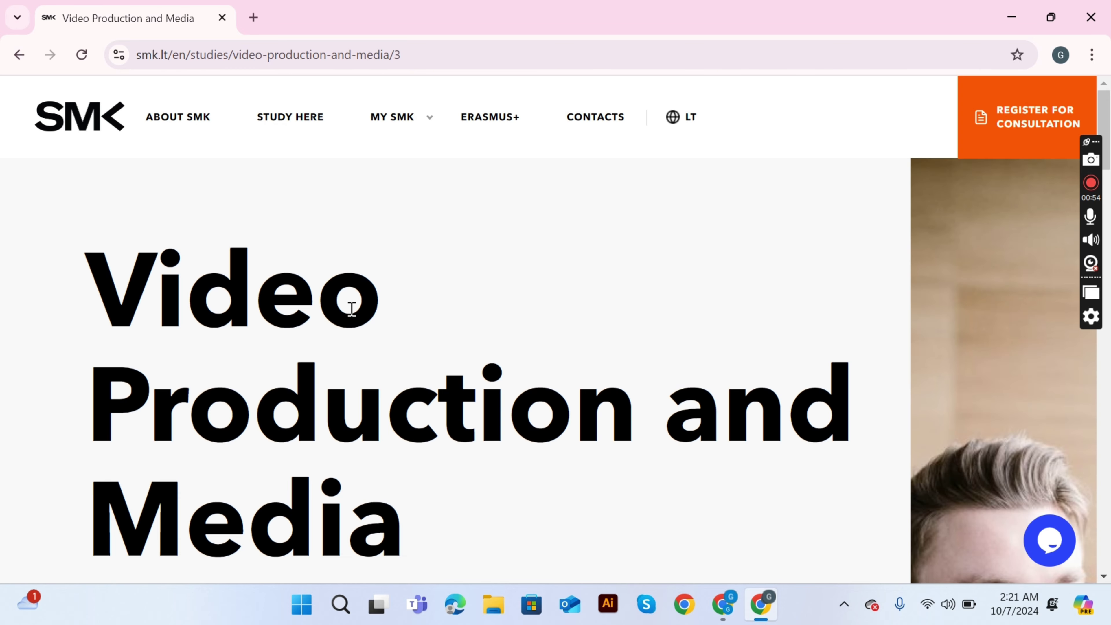
Step: Go through APPLY to the apply.smk.lt Sign in / register page
{"action": "scroll", "coordinate": [352, 308], "scroll_direction": "down", "scroll_amount": 6}
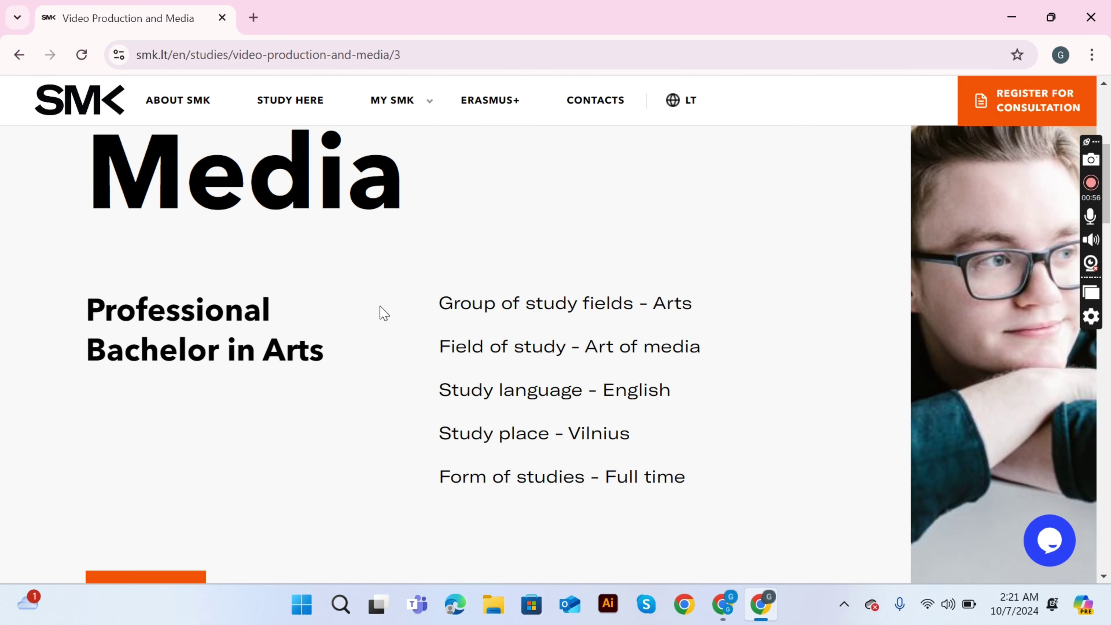
{"action": "scroll", "coordinate": [383, 313], "scroll_direction": "down", "scroll_amount": 4}
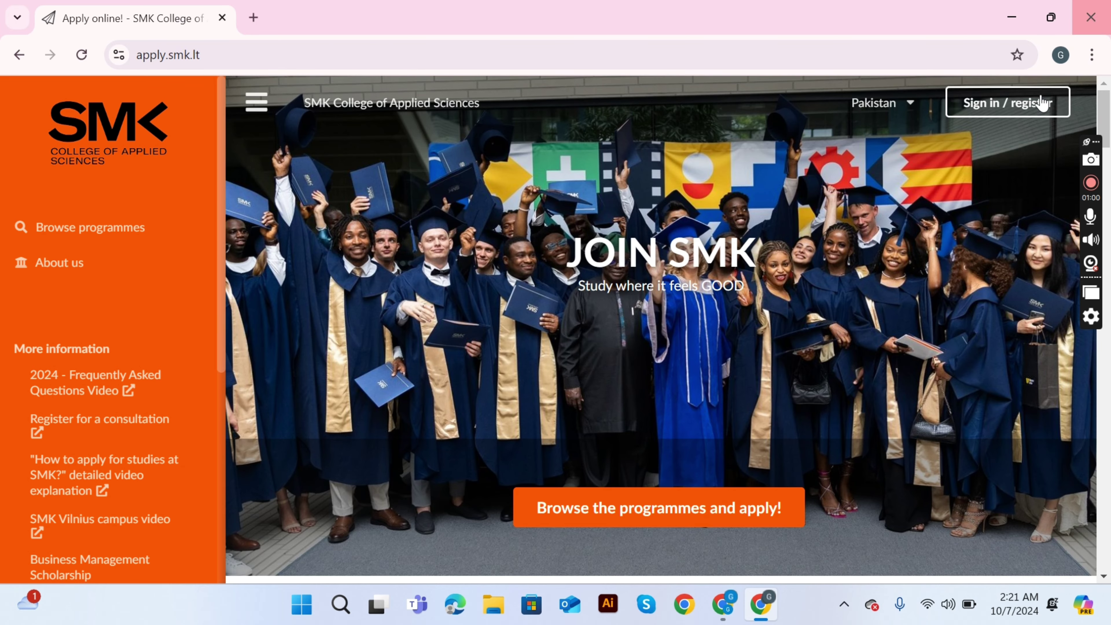
{"action": "left_click", "coordinate": [1025, 115]}
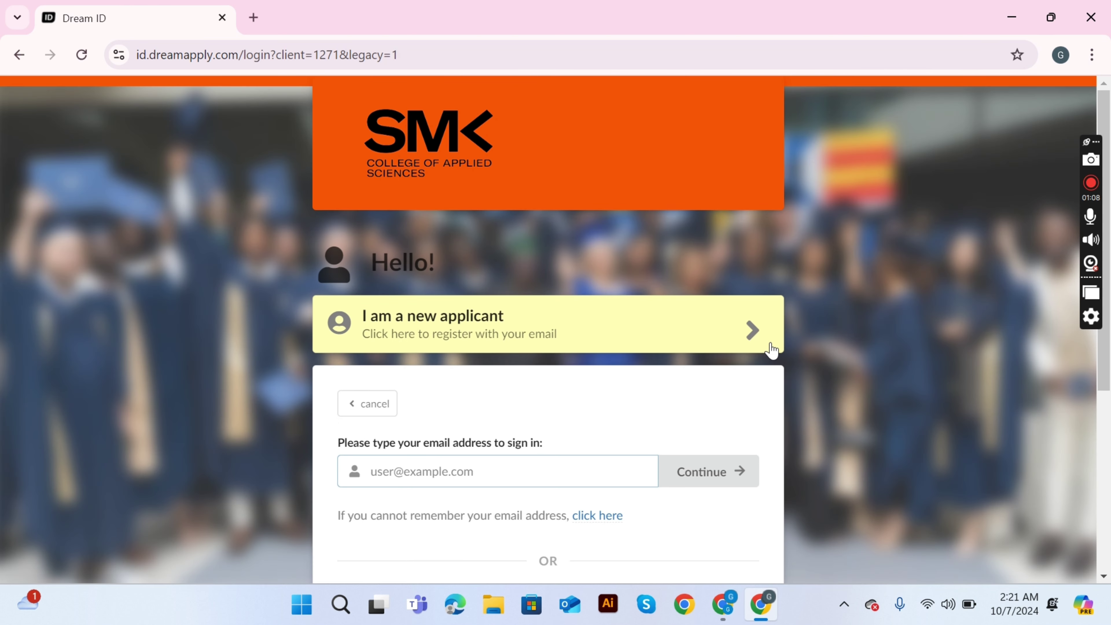
Step: Register as a new Dream ID applicant with the autofilled Gmail address
{"action": "left_click_drag", "start_coordinate": [847, 258], "coordinate": [453, 335]}
{"action": "left_click_drag", "start_coordinate": [295, 378], "coordinate": [652, 359]}
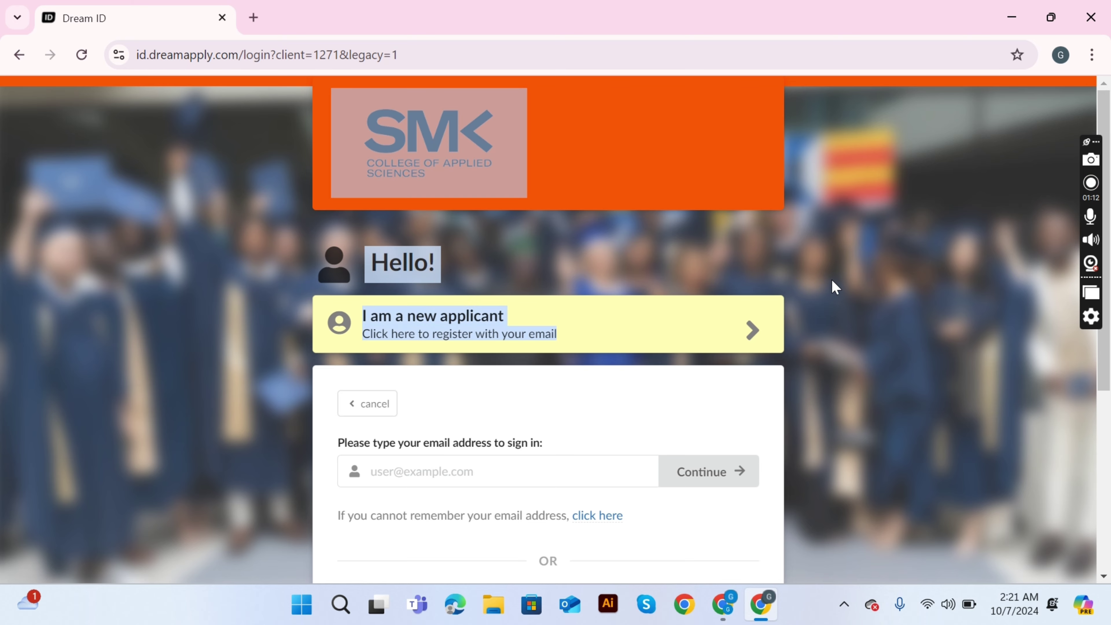
{"action": "left_click", "coordinate": [820, 304]}
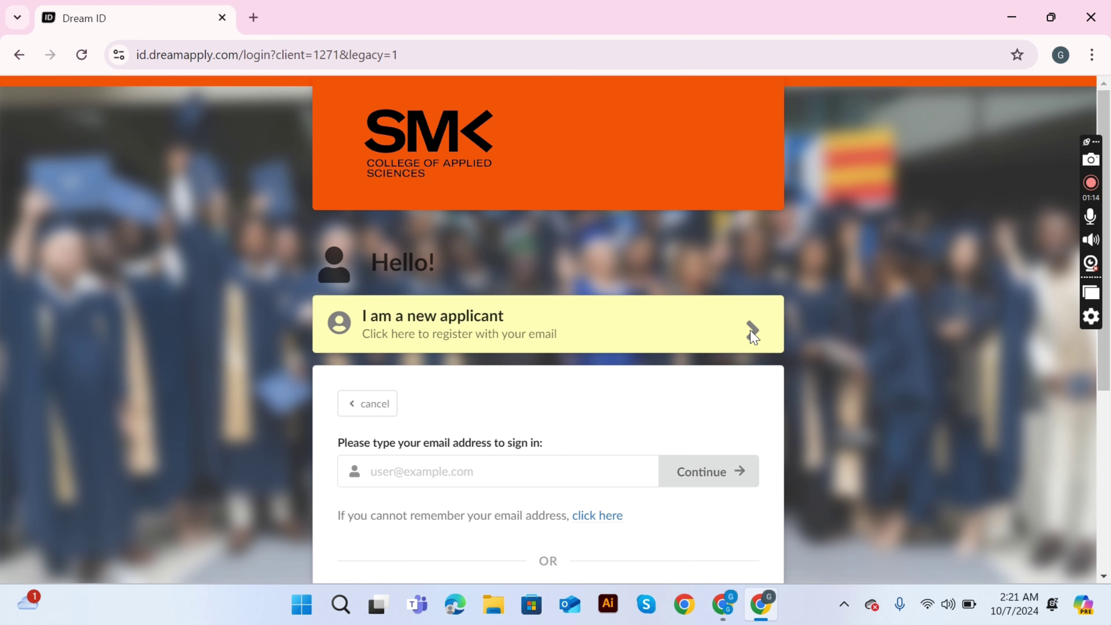
{"action": "left_click", "coordinate": [753, 336]}
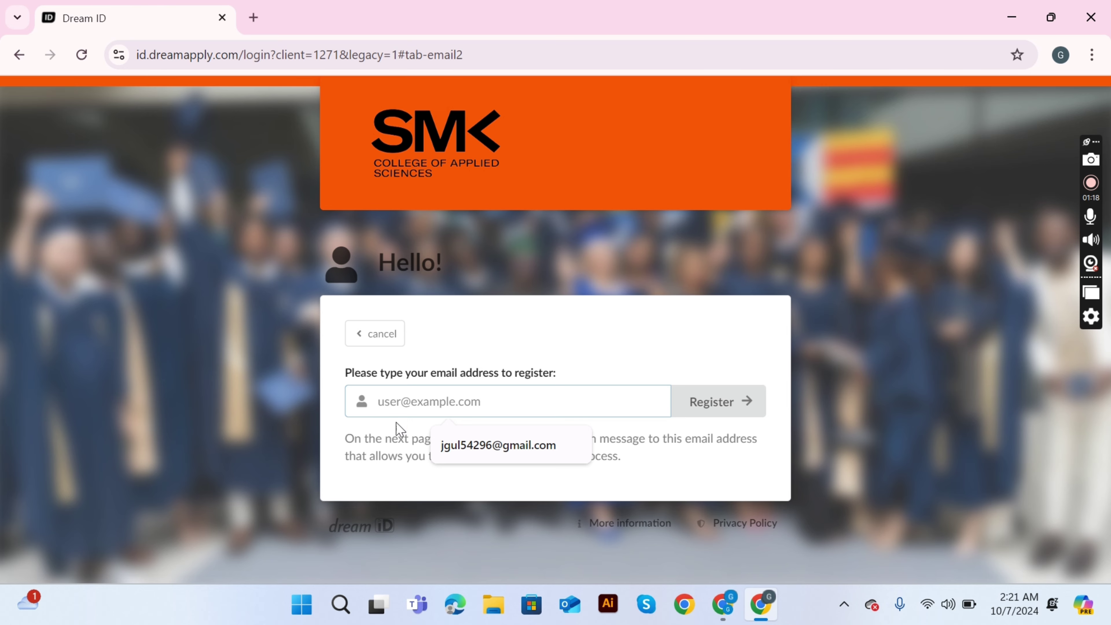
{"action": "left_click", "coordinate": [495, 451]}
{"action": "left_click", "coordinate": [725, 402]}
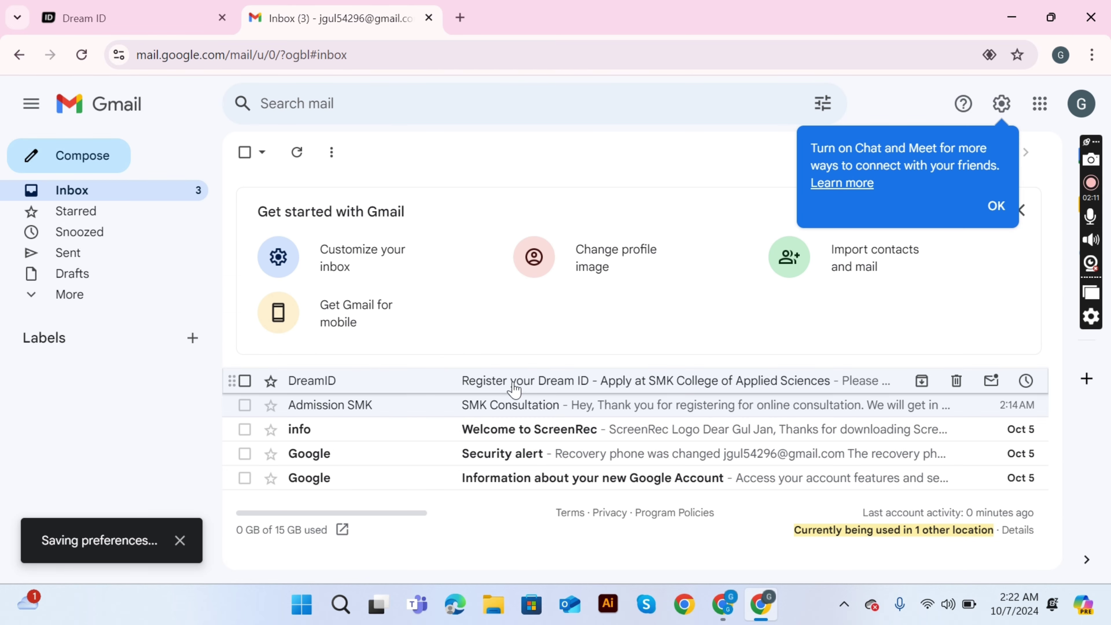
Step: Reload Gmail, reopen the 'Register your Dream ID' e-mail and follow its registration link
{"action": "left_click", "coordinate": [511, 380]}
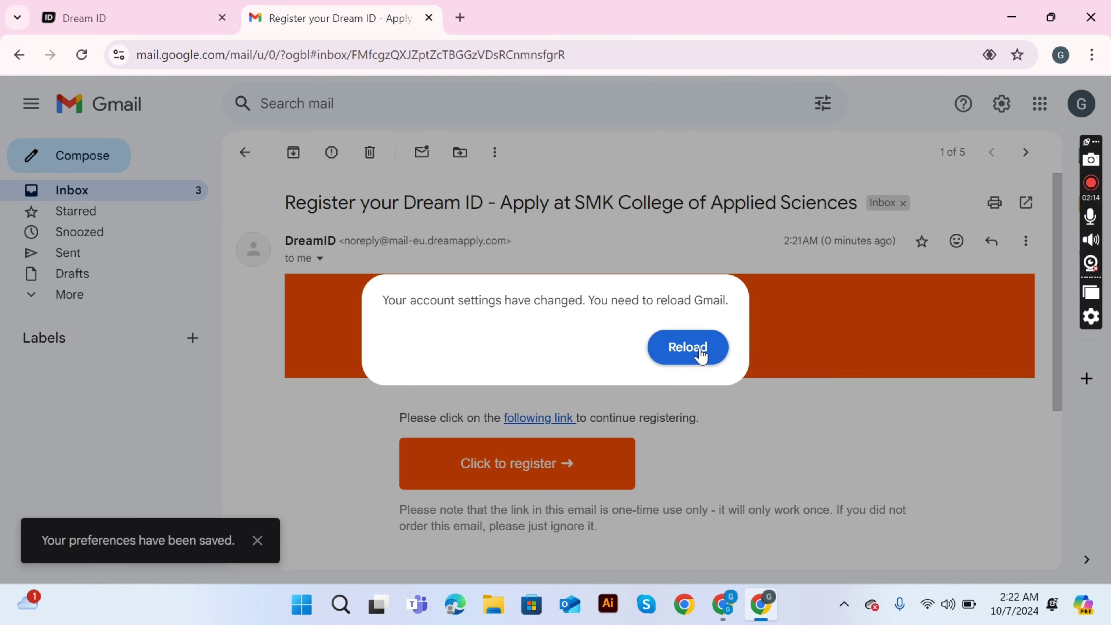
{"action": "left_click", "coordinate": [698, 350]}
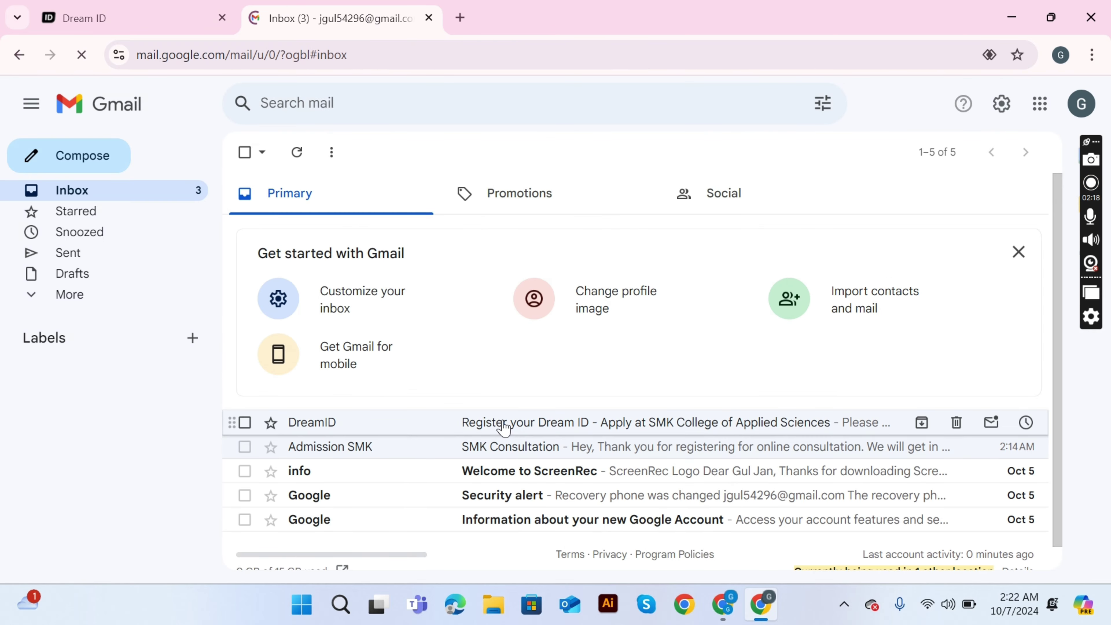
{"action": "left_click", "coordinate": [504, 426]}
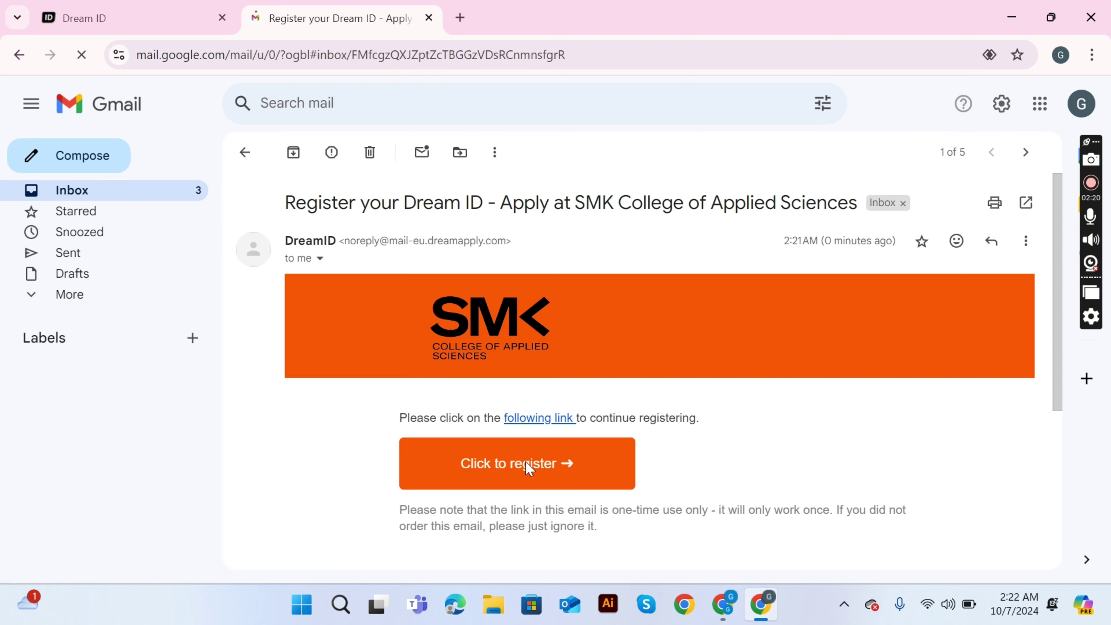
{"action": "left_click", "coordinate": [526, 462]}
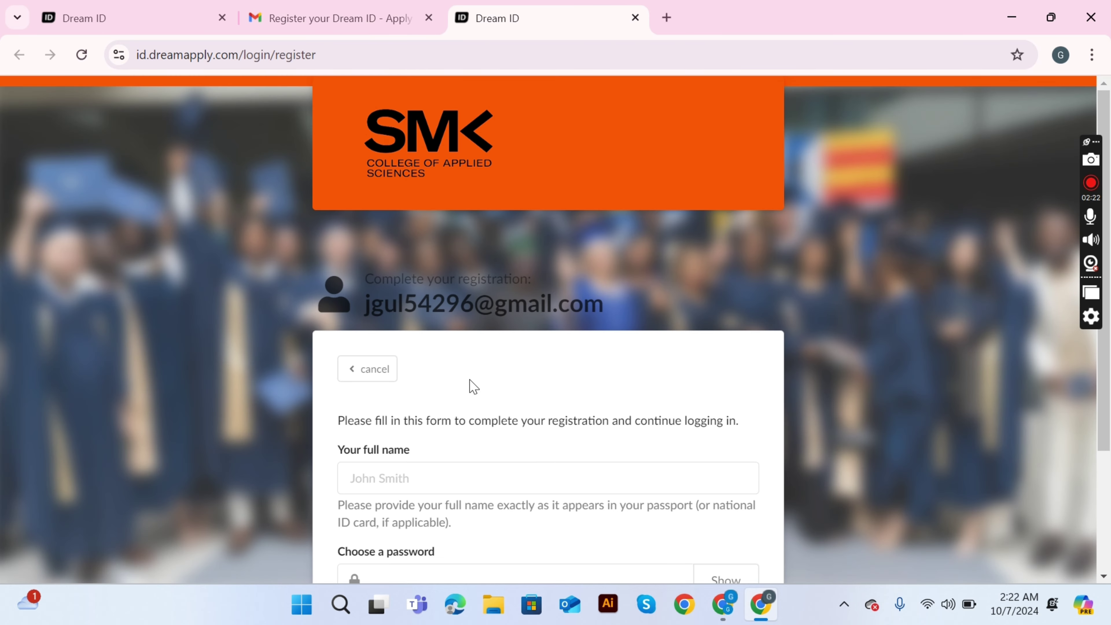
Step: Enter the suggested full name and a new password, then submit the Dream ID registration
{"action": "left_click", "coordinate": [401, 487]}
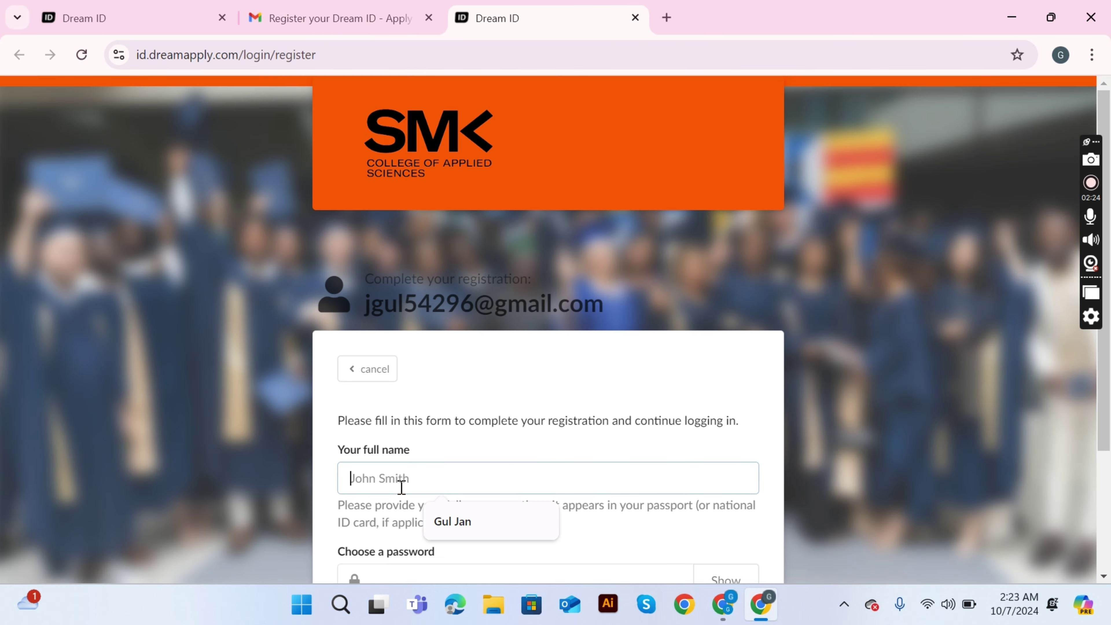
{"action": "type", "text": "g"}
{"action": "left_click", "coordinate": [452, 519]}
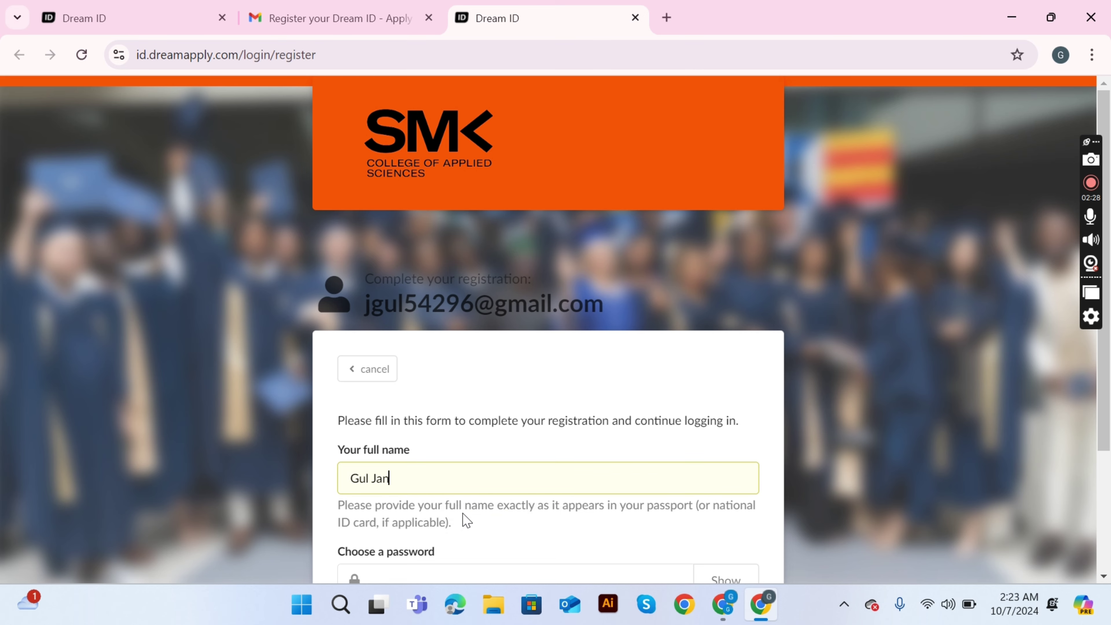
{"action": "left_click_drag", "start_coordinate": [1108, 379], "coordinate": [1109, 494]}
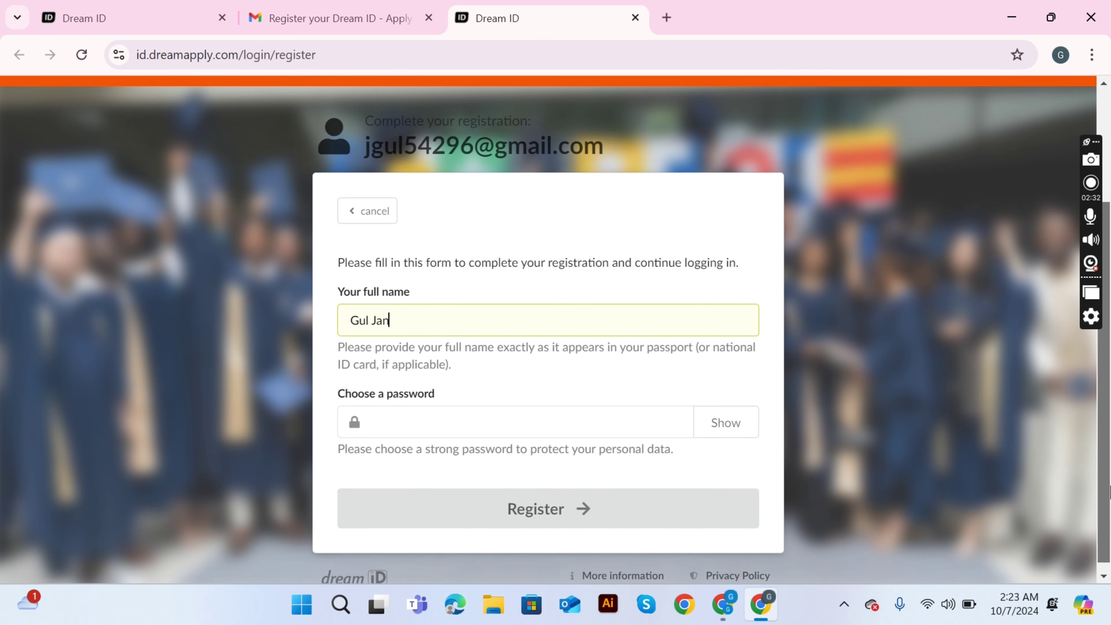
{"action": "left_click", "coordinate": [457, 425]}
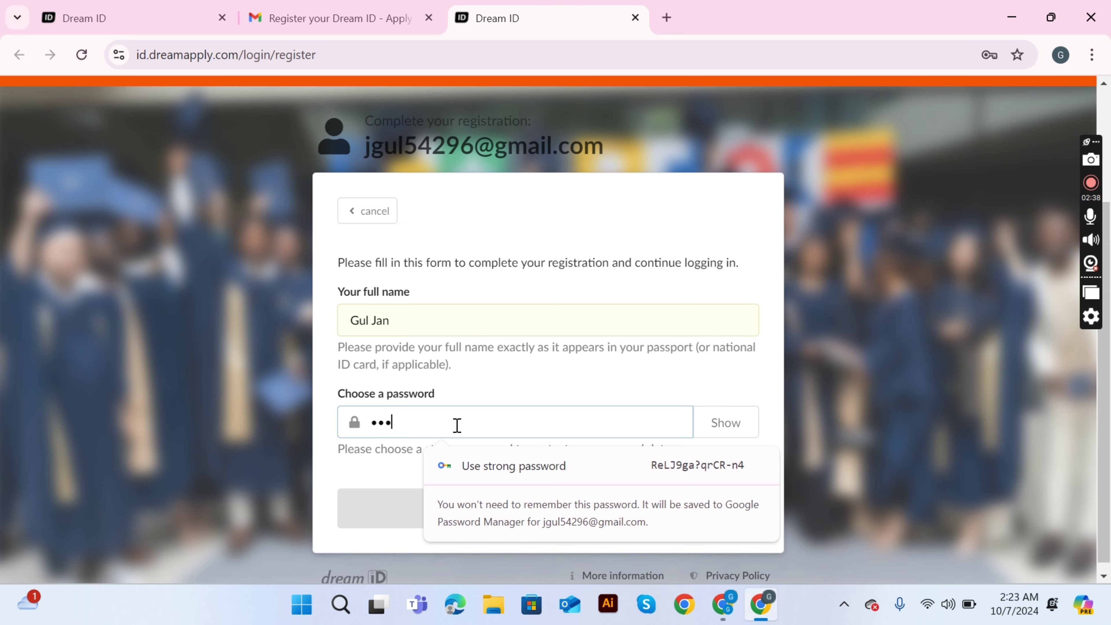
{"action": "type", "text": "•••••••••••"}
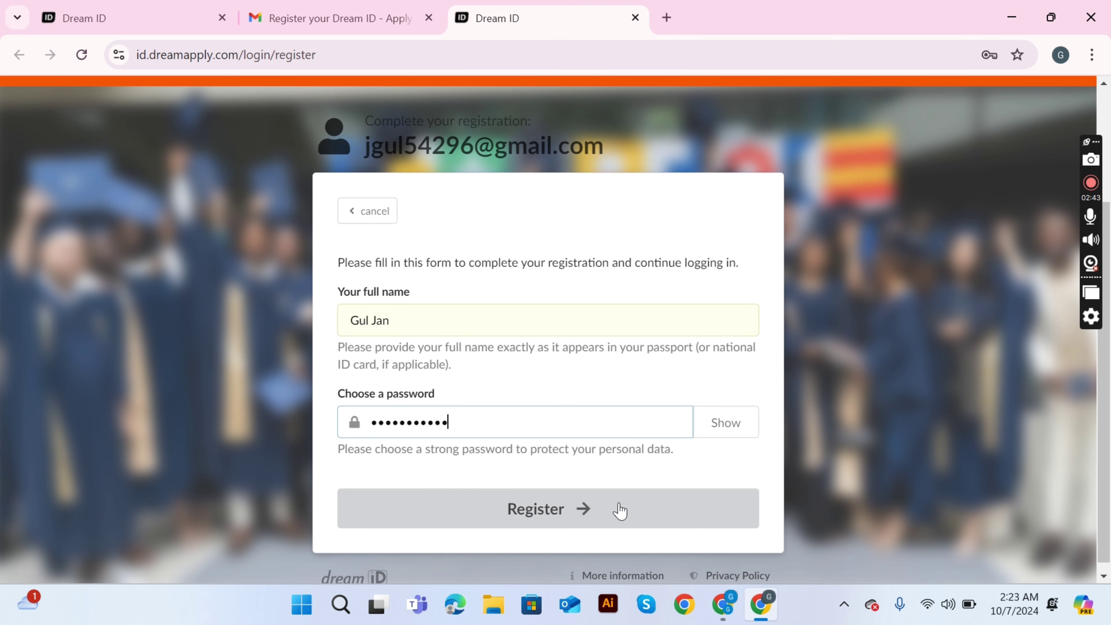
{"action": "left_click", "coordinate": [618, 523]}
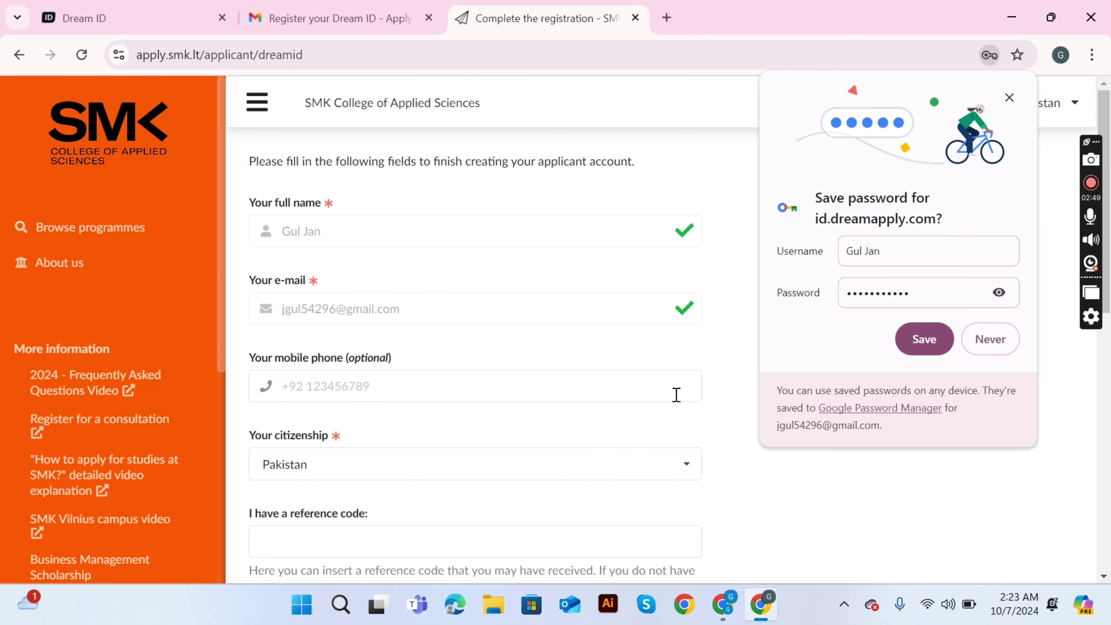
Step: Save the new password in Chrome and start the mobile number with +92
{"action": "left_click", "coordinate": [921, 346]}
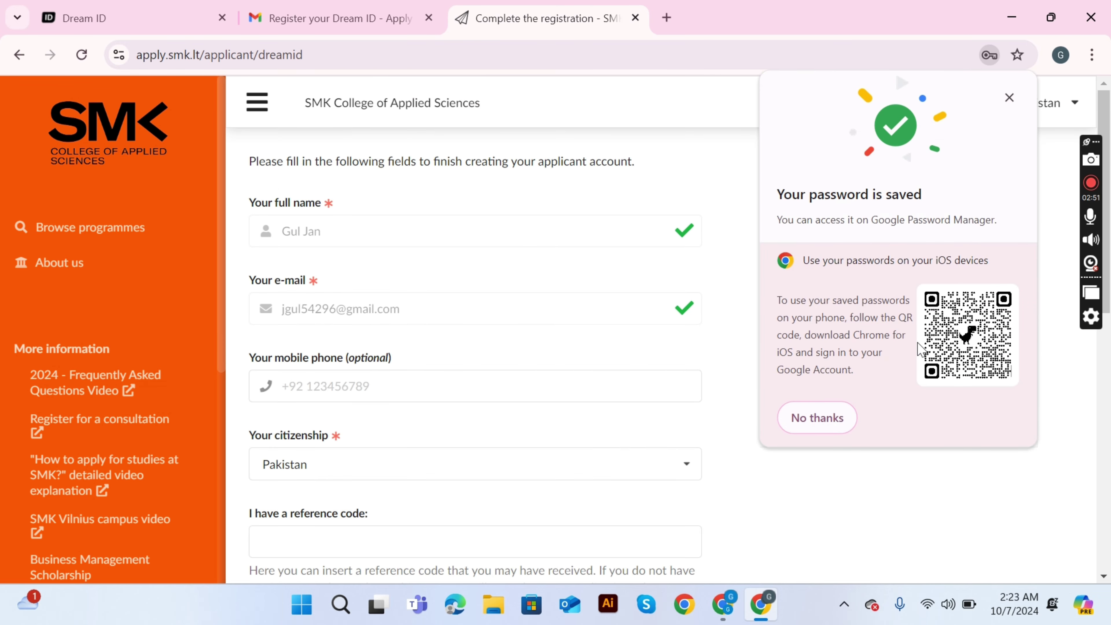
{"action": "left_click", "coordinate": [834, 419]}
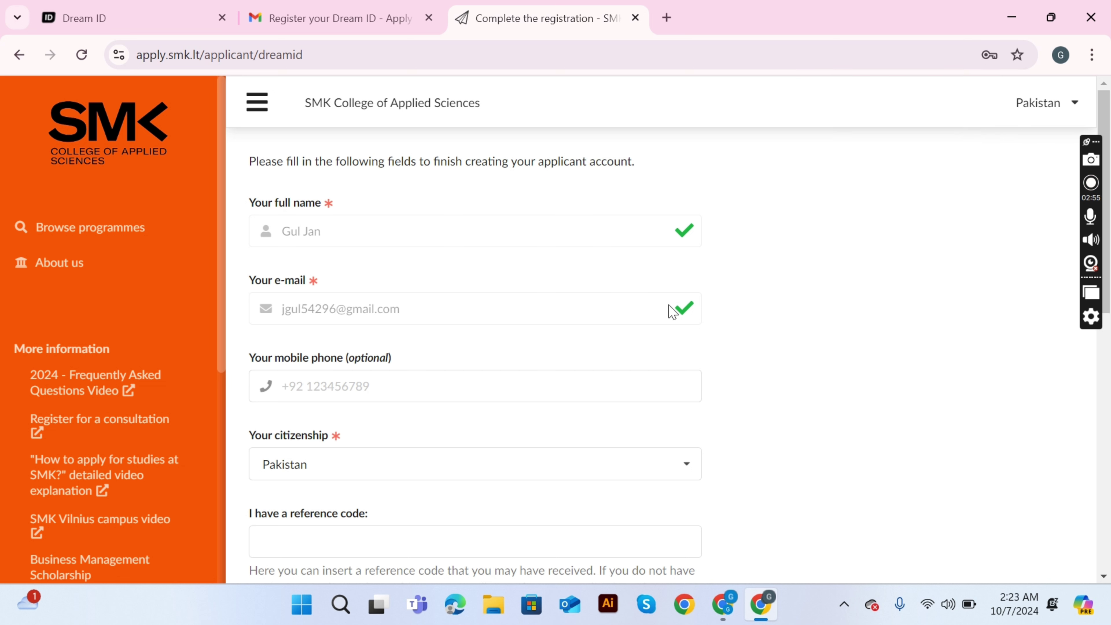
{"action": "left_click", "coordinate": [375, 380]}
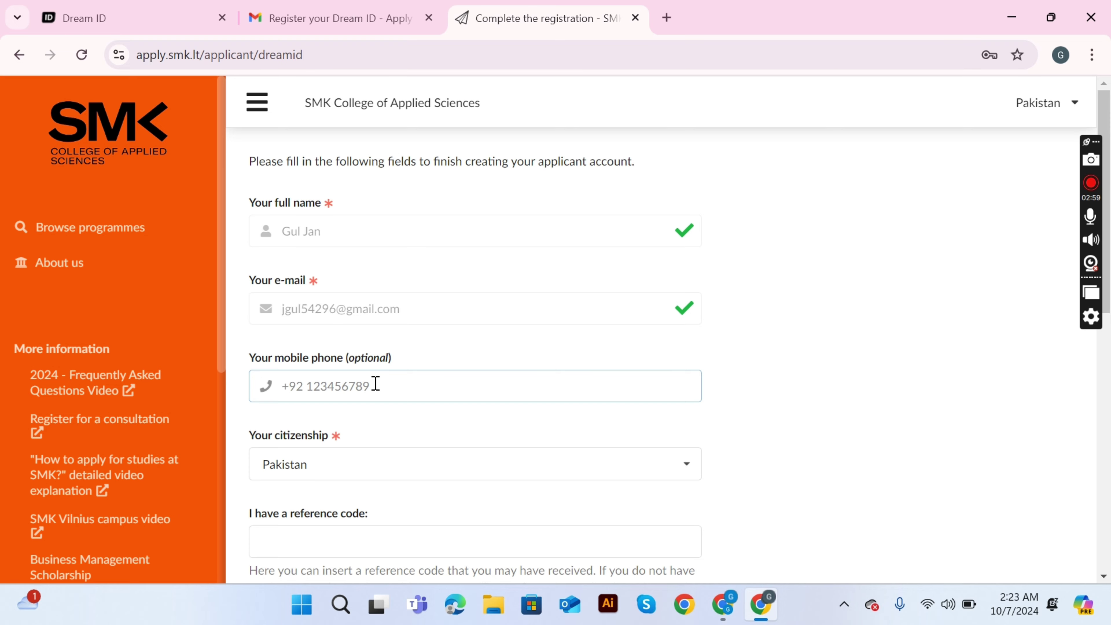
{"action": "type", "text": "+"}
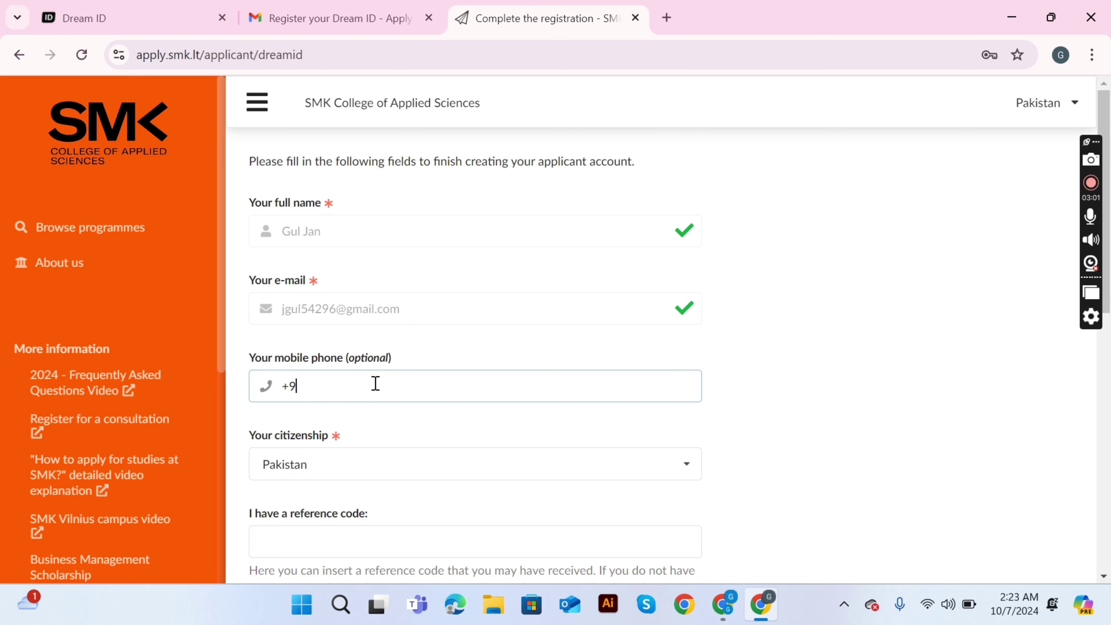
{"action": "type", "text": "92"}
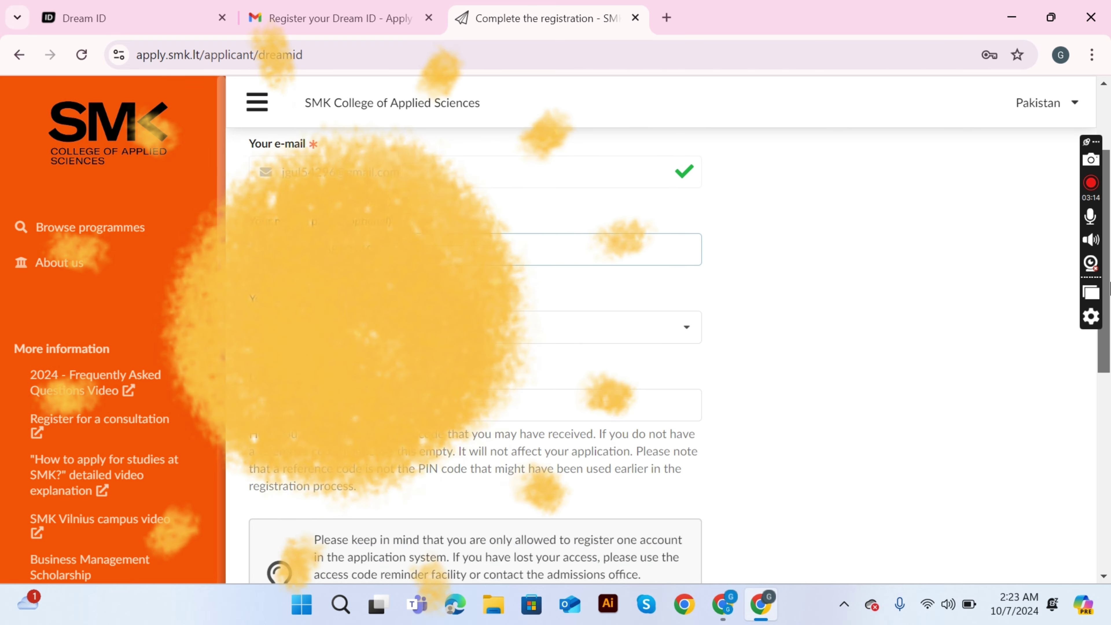
Step: Accept the data-processing terms and finish creating the SMK applicant account
{"action": "scroll", "coordinate": [1109, 337], "scroll_direction": "down", "scroll_amount": 3}
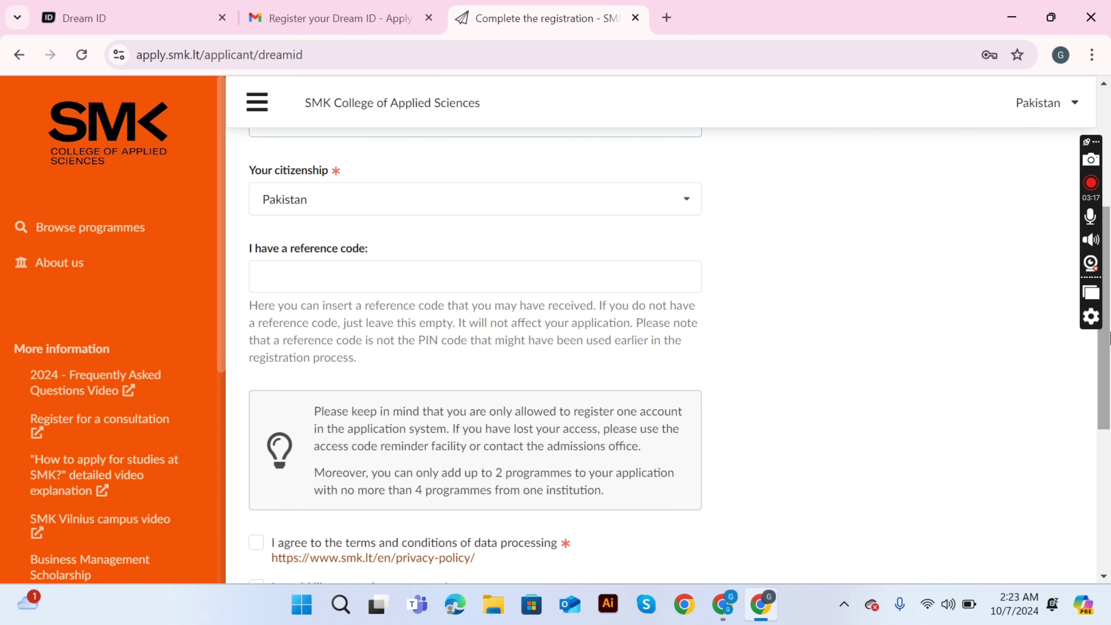
{"action": "scroll", "coordinate": [844, 398], "scroll_direction": "down", "scroll_amount": 3}
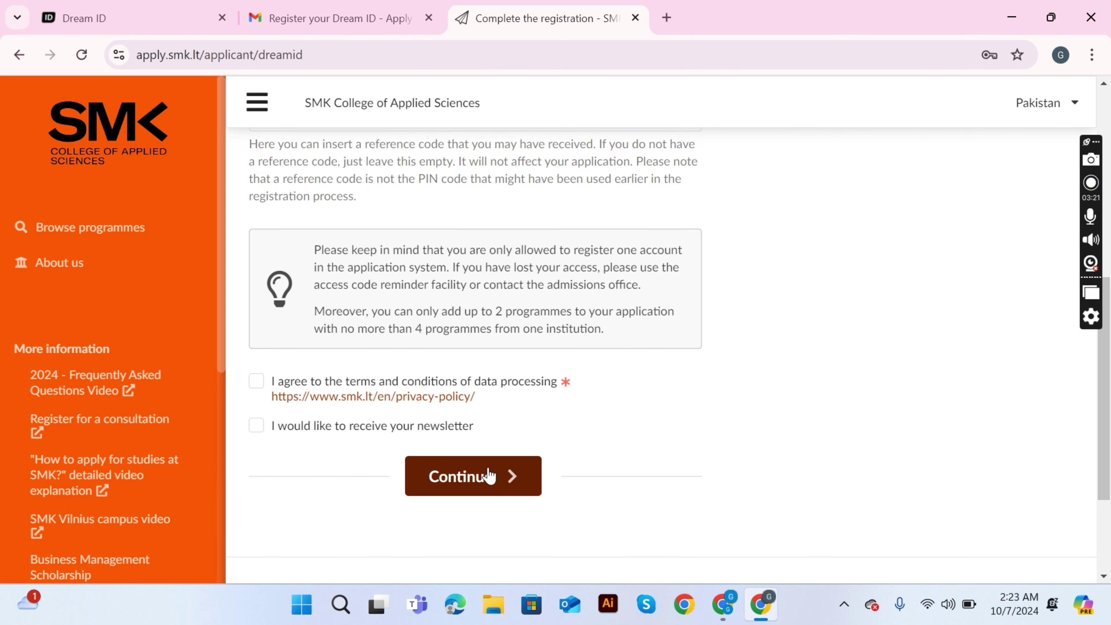
{"action": "left_click", "coordinate": [488, 476]}
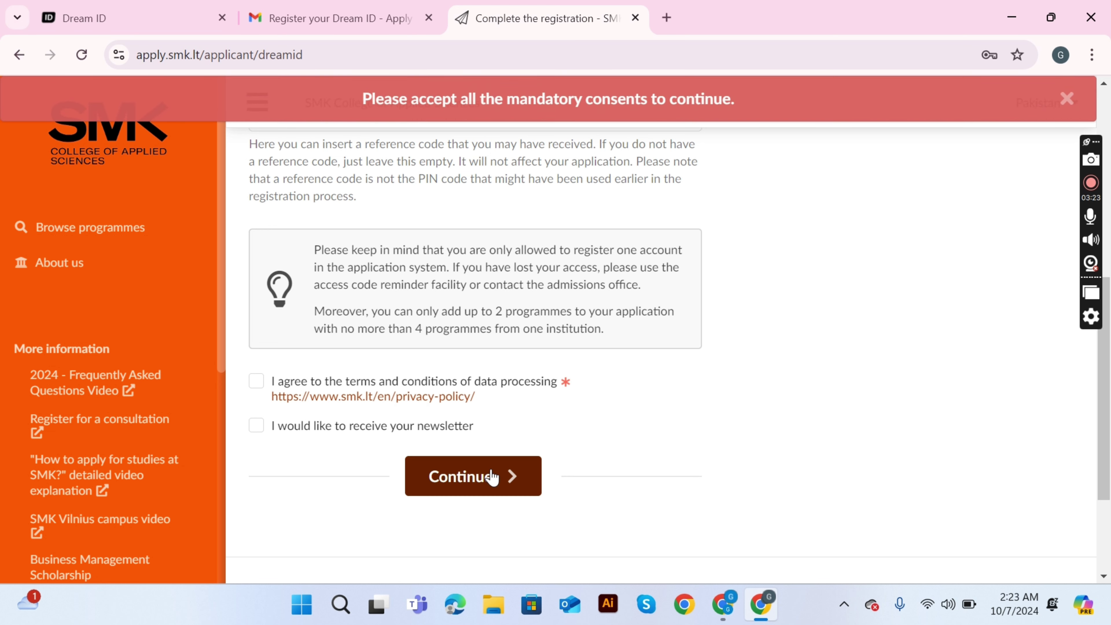
{"action": "left_click", "coordinate": [258, 384]}
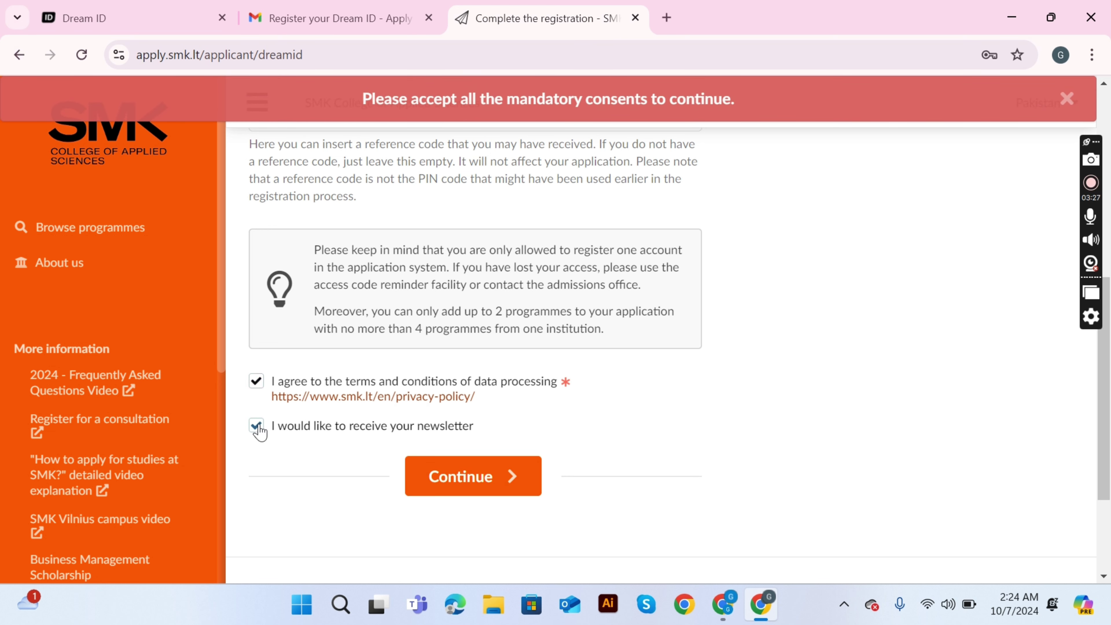
{"action": "left_click", "coordinate": [460, 480]}
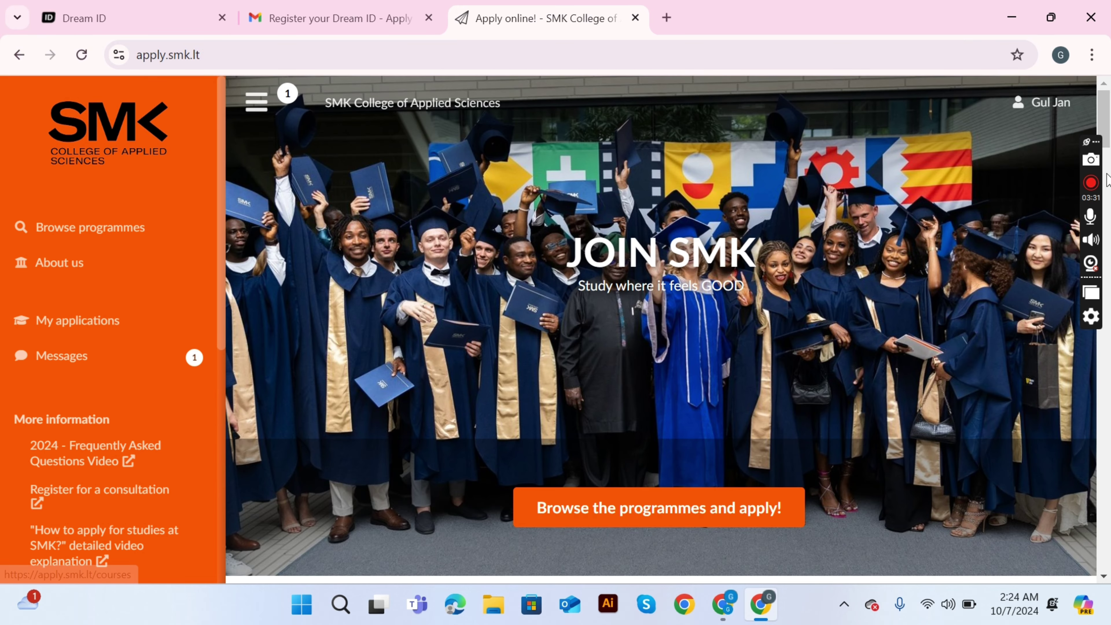
Step: Open the Study Abroad 'Video Production and Media' course from the home page's programme list
{"action": "left_click_drag", "start_coordinate": [1108, 122], "coordinate": [1109, 374]}
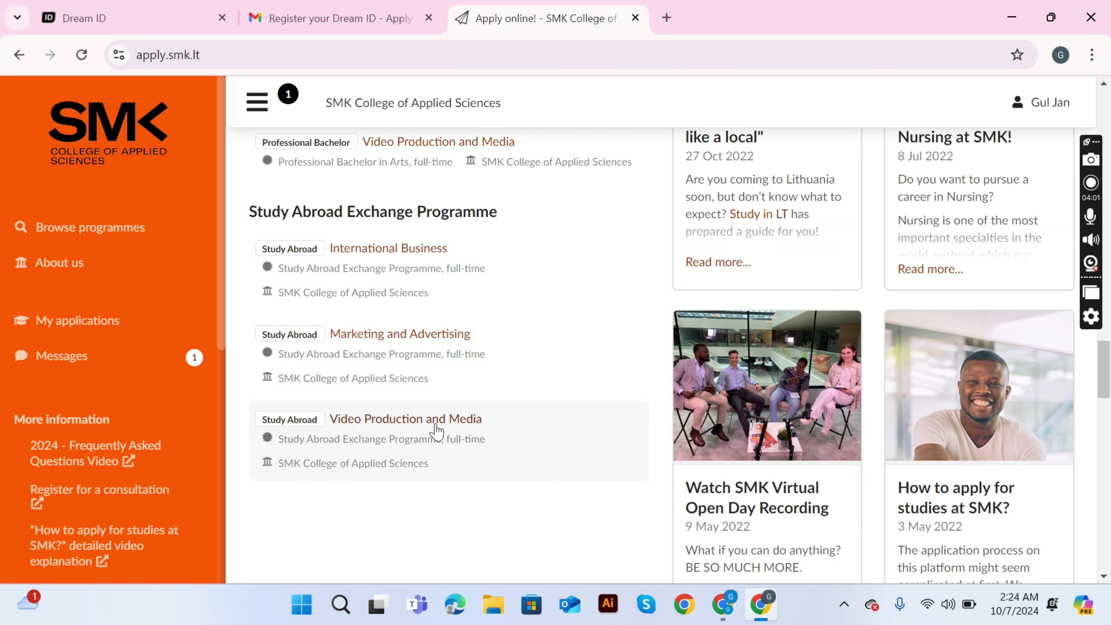
{"action": "left_click", "coordinate": [418, 423]}
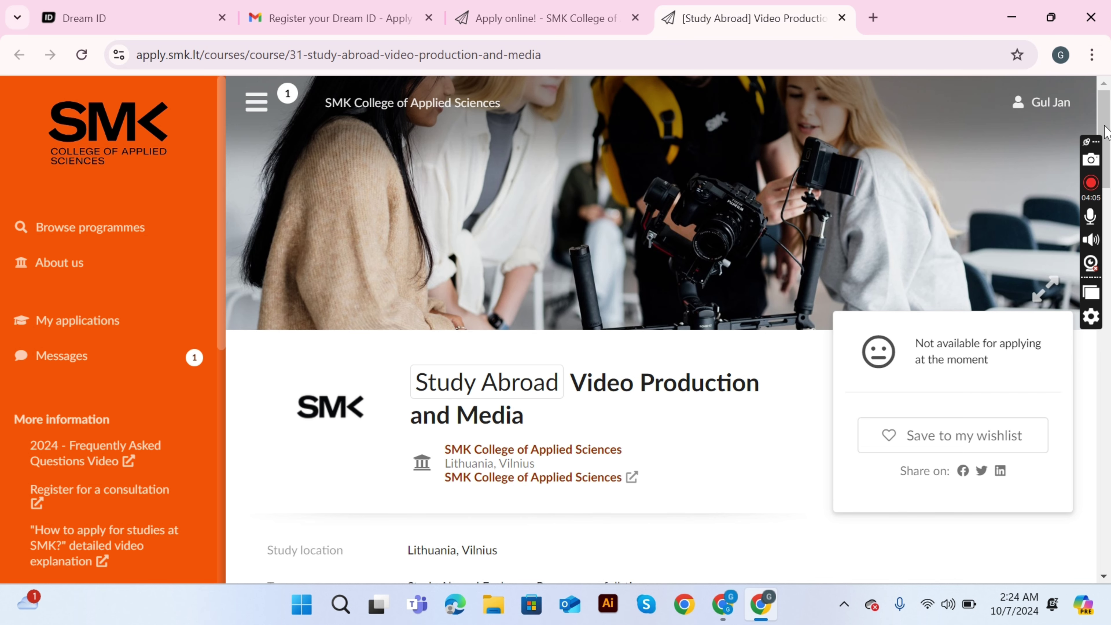
Step: Open Professional Bachelor Video Production and Media and apply for the Spring semester 2025 intake
{"action": "left_click_drag", "start_coordinate": [1109, 137], "coordinate": [1109, 175]}
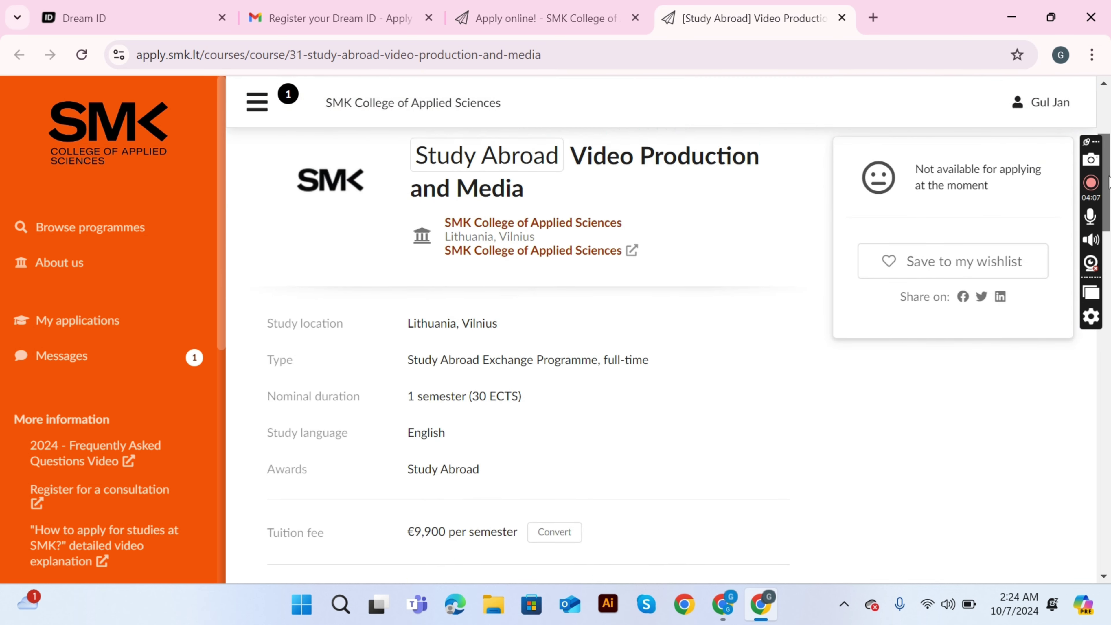
{"action": "left_click", "coordinate": [476, 422]}
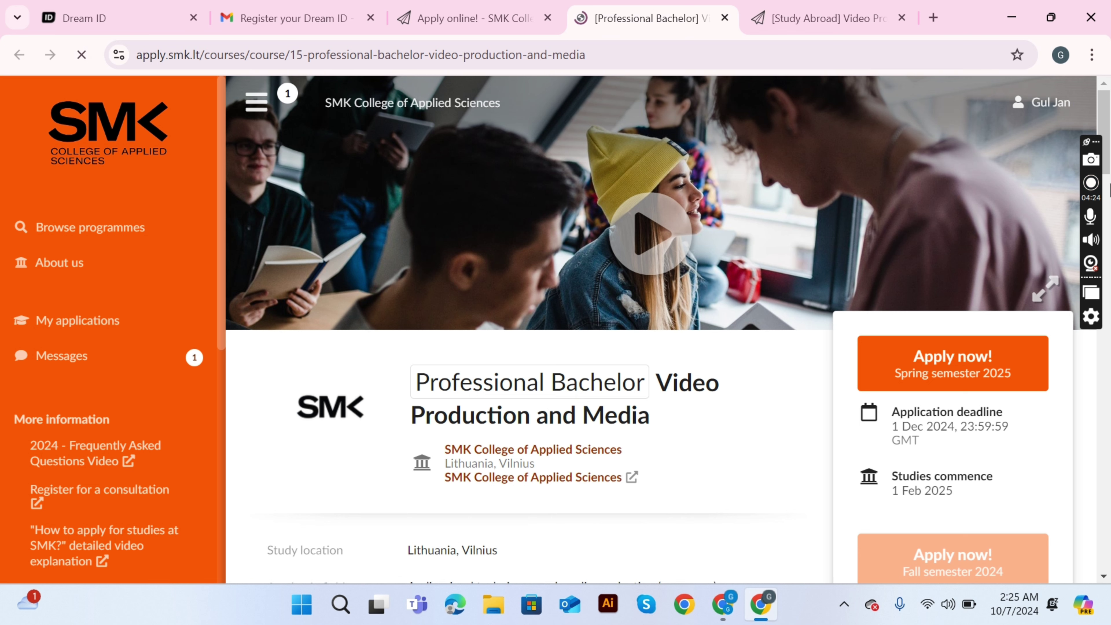
{"action": "mouse_move", "coordinate": [1109, 156]}
{"action": "left_mouse_down"}
{"action": "mouse_move", "coordinate": [1109, 195]}
{"action": "mouse_move", "coordinate": [1107, 173]}
{"action": "left_mouse_up"}
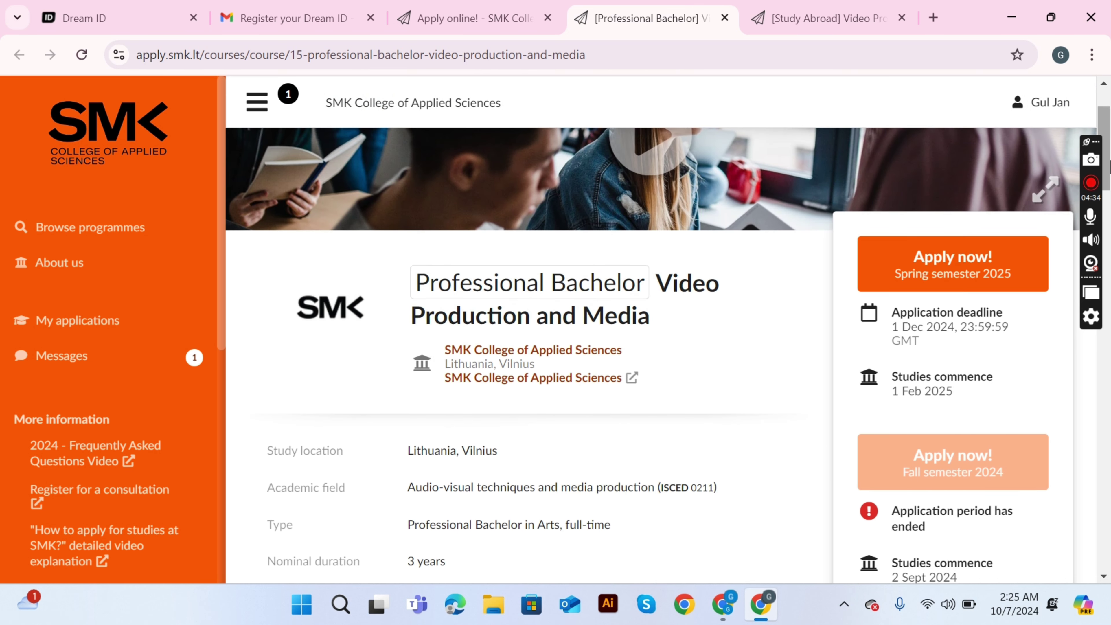
{"action": "left_click_drag", "start_coordinate": [1109, 164], "coordinate": [1110, 252]}
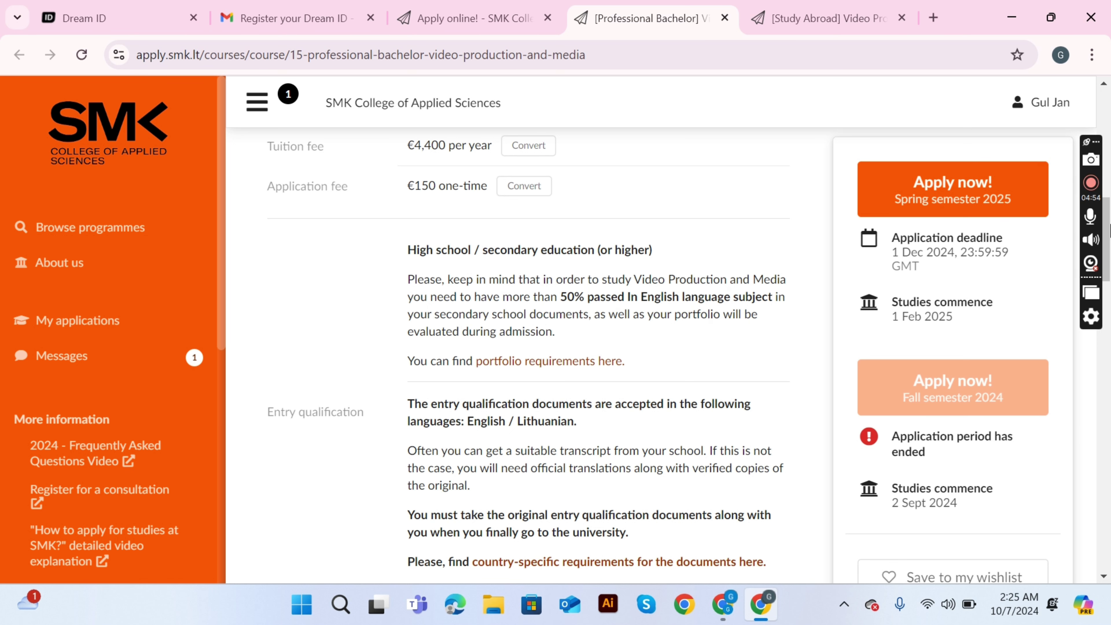
{"action": "left_click_drag", "start_coordinate": [1109, 236], "coordinate": [1109, 192]}
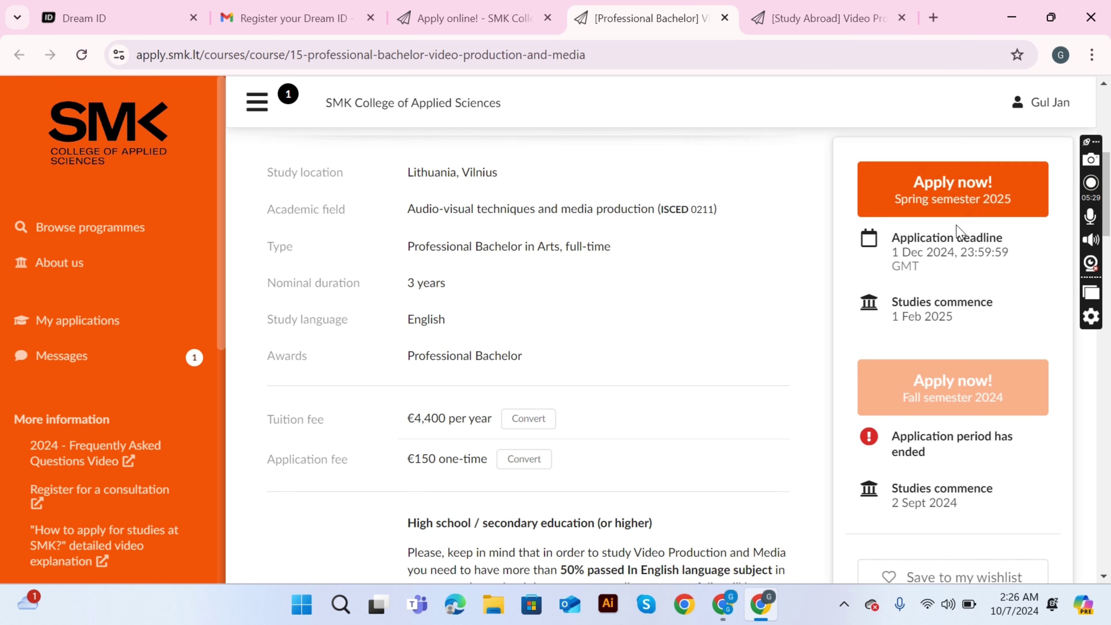
{"action": "left_click", "coordinate": [957, 207]}
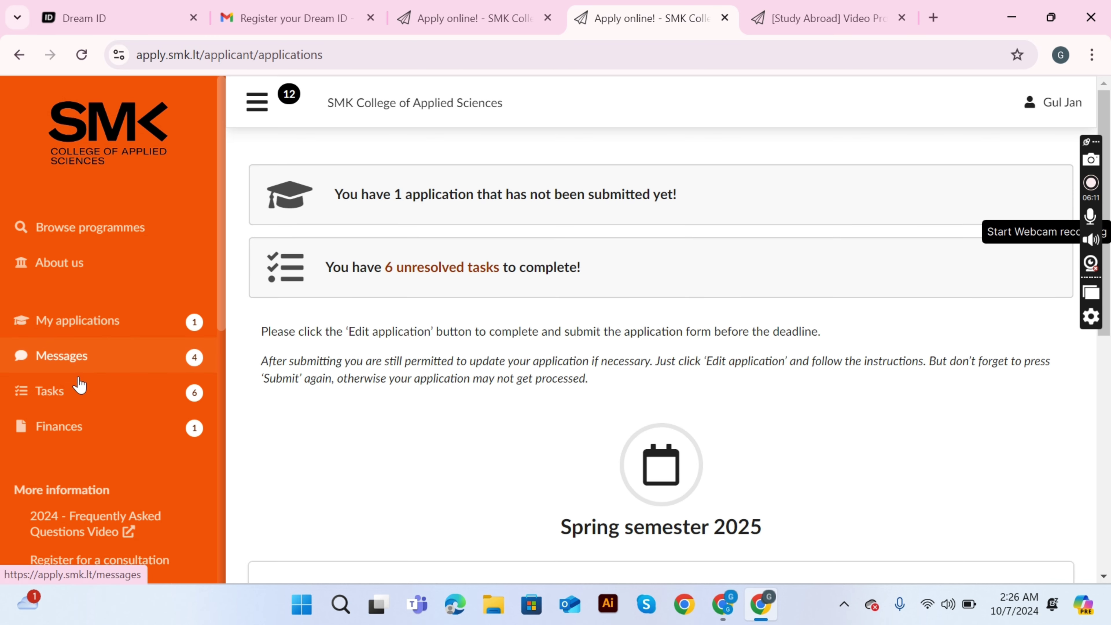
Step: Review the Tasks list, return to My applications, and edit the Spring 2025 application
{"action": "left_click", "coordinate": [76, 389]}
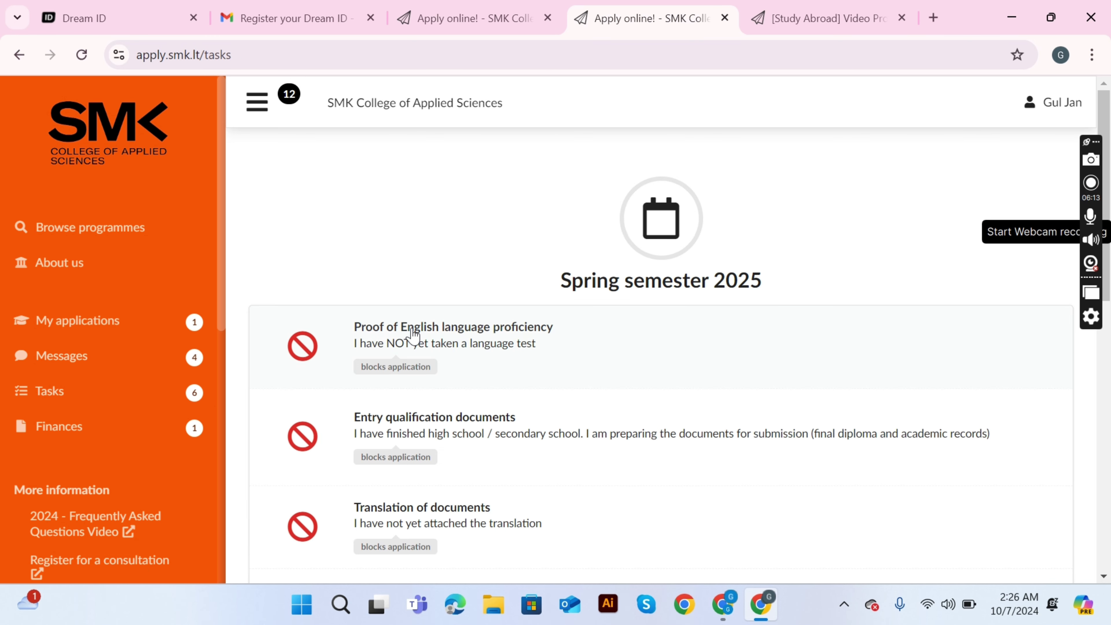
{"action": "mouse_move", "coordinate": [1106, 215]}
{"action": "left_mouse_down"}
{"action": "mouse_move", "coordinate": [1109, 481]}
{"action": "mouse_move", "coordinate": [1108, 194]}
{"action": "left_mouse_up"}
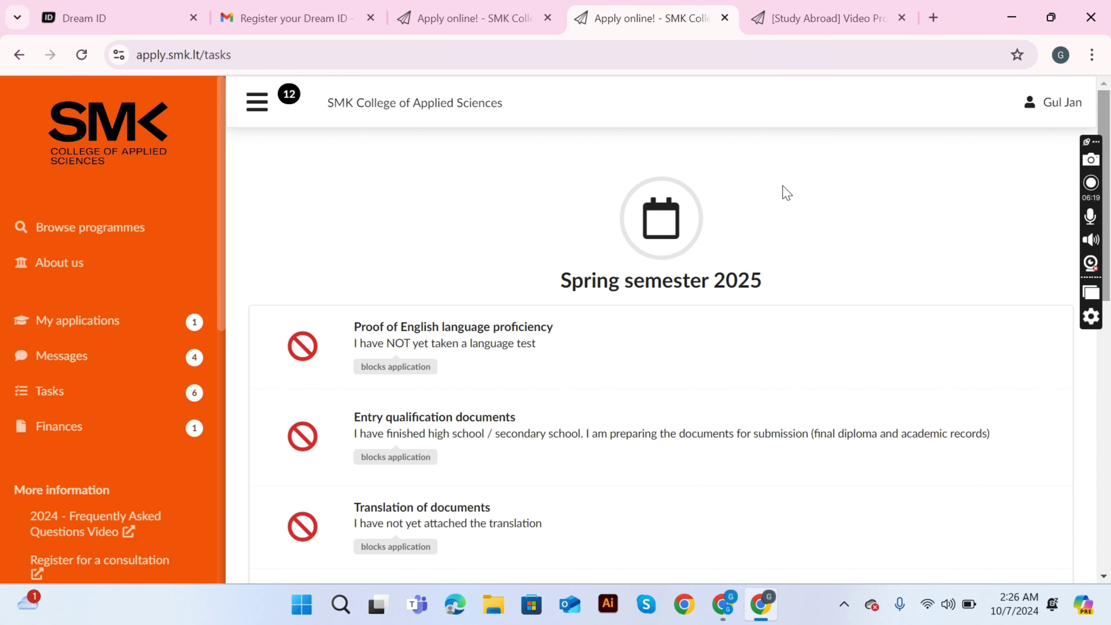
{"action": "left_click", "coordinate": [91, 332]}
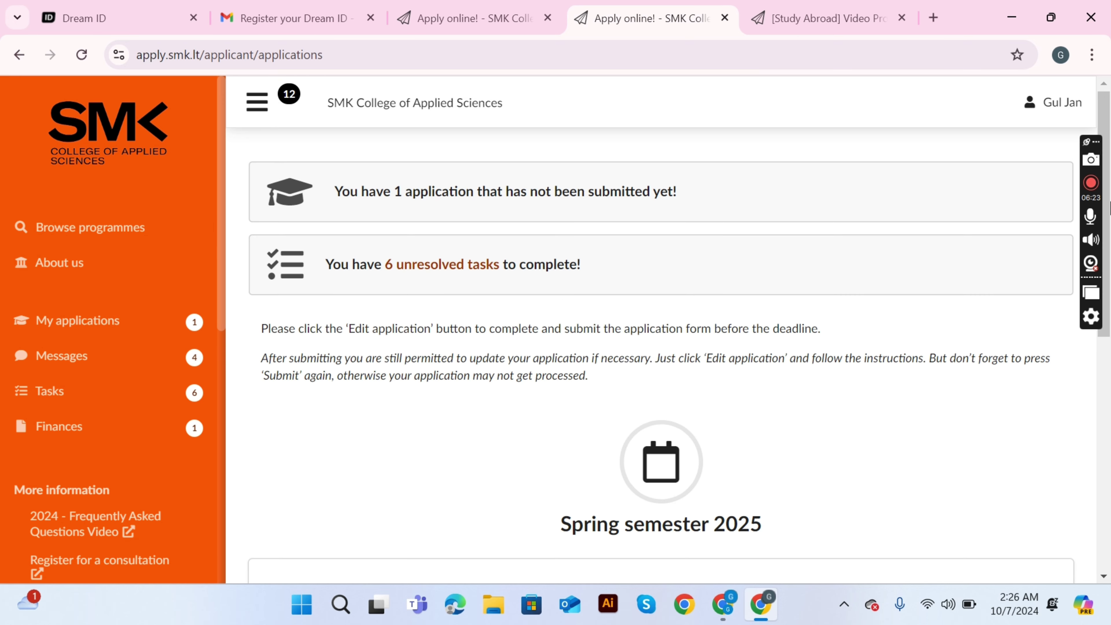
{"action": "scroll", "coordinate": [882, 313], "scroll_direction": "down", "scroll_amount": 3}
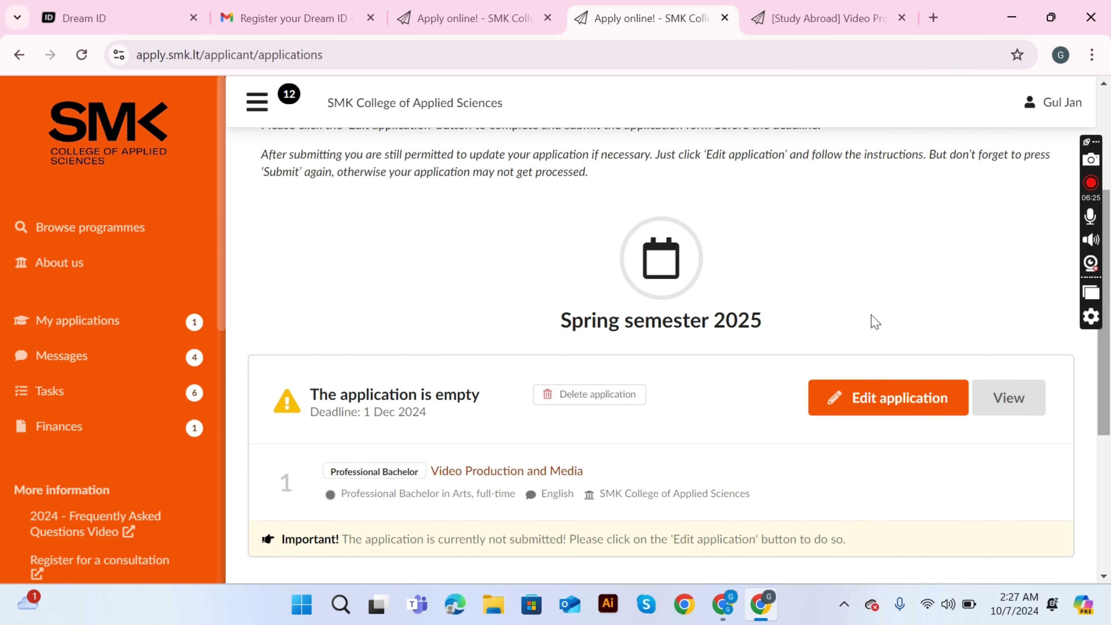
{"action": "left_click", "coordinate": [844, 398]}
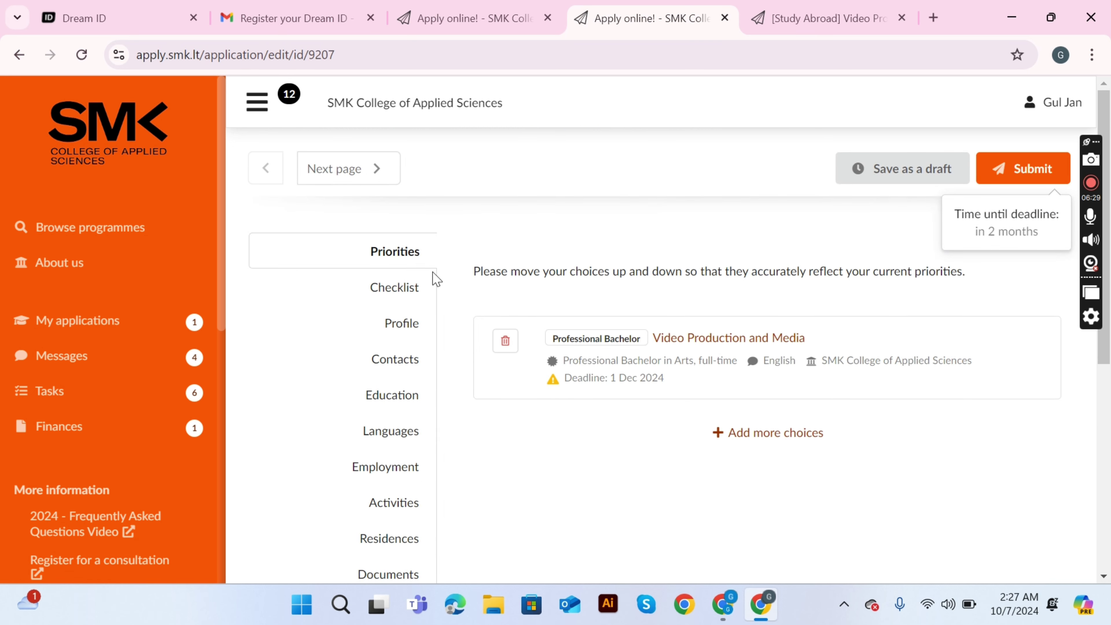
Step: Back on the Checklist, open the Entry qualification documents task and start attaching files to it
{"action": "left_click", "coordinate": [405, 293]}
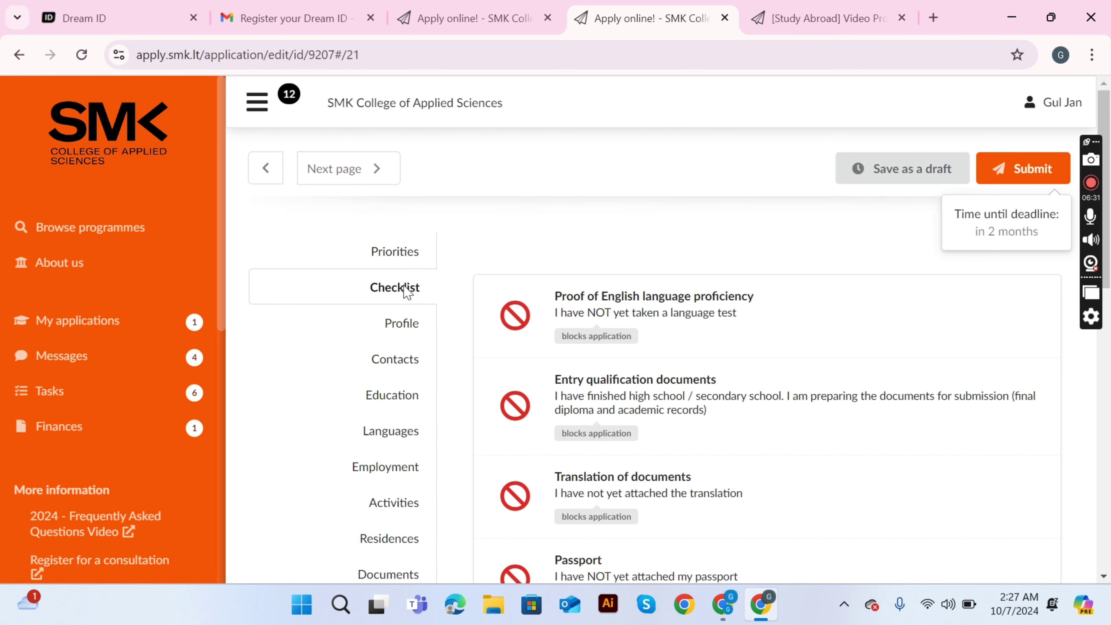
{"action": "left_click", "coordinate": [409, 326]}
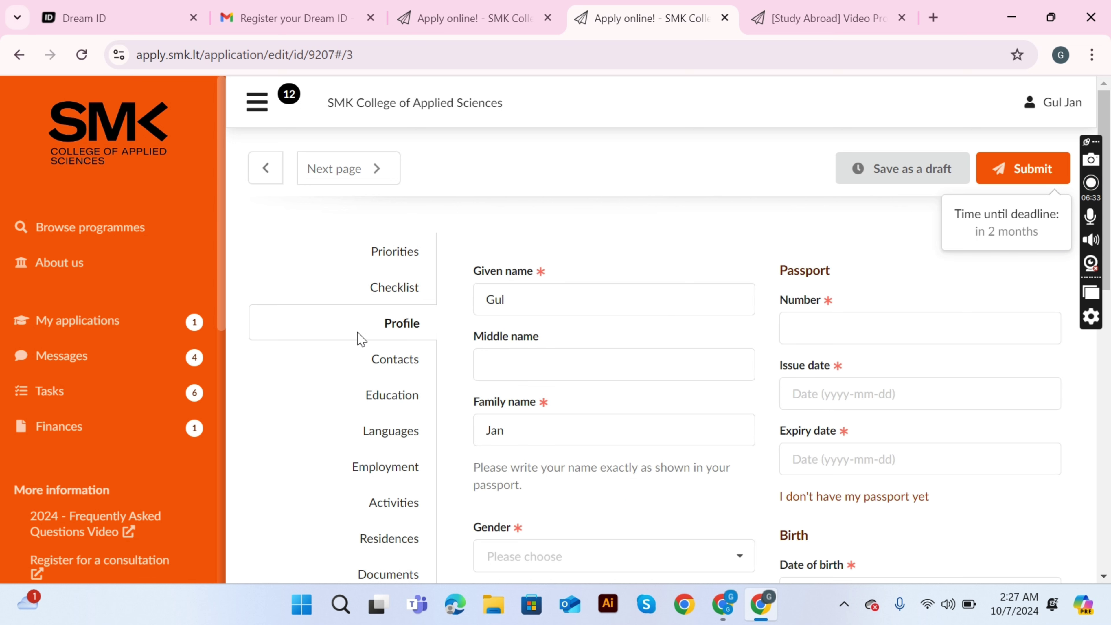
{"action": "left_click", "coordinate": [412, 300]}
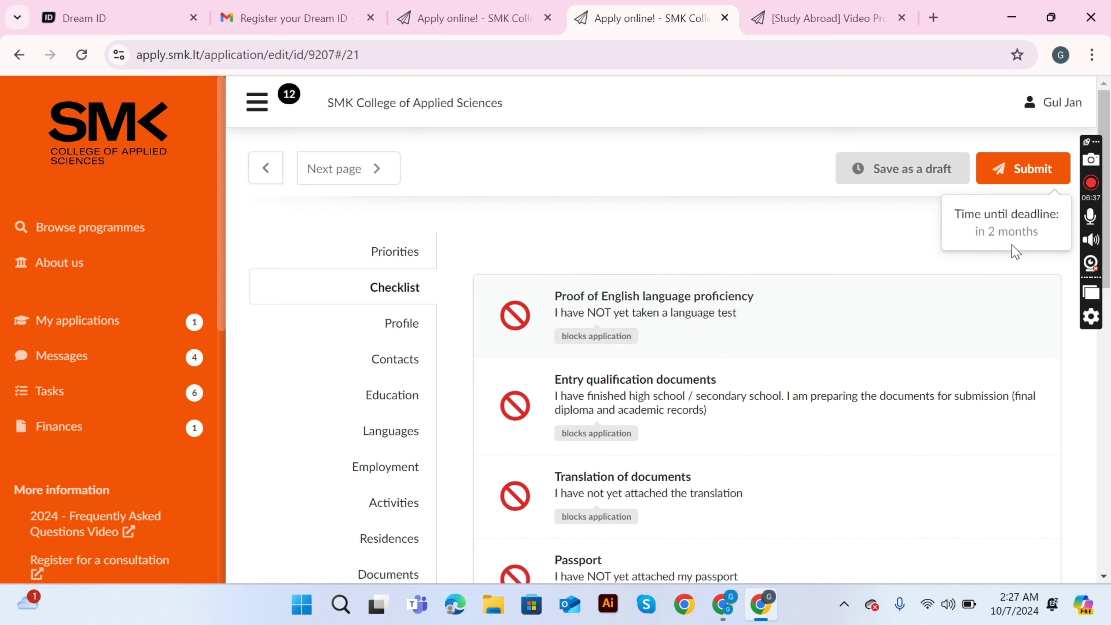
{"action": "left_click_drag", "start_coordinate": [1110, 179], "coordinate": [1110, 261]}
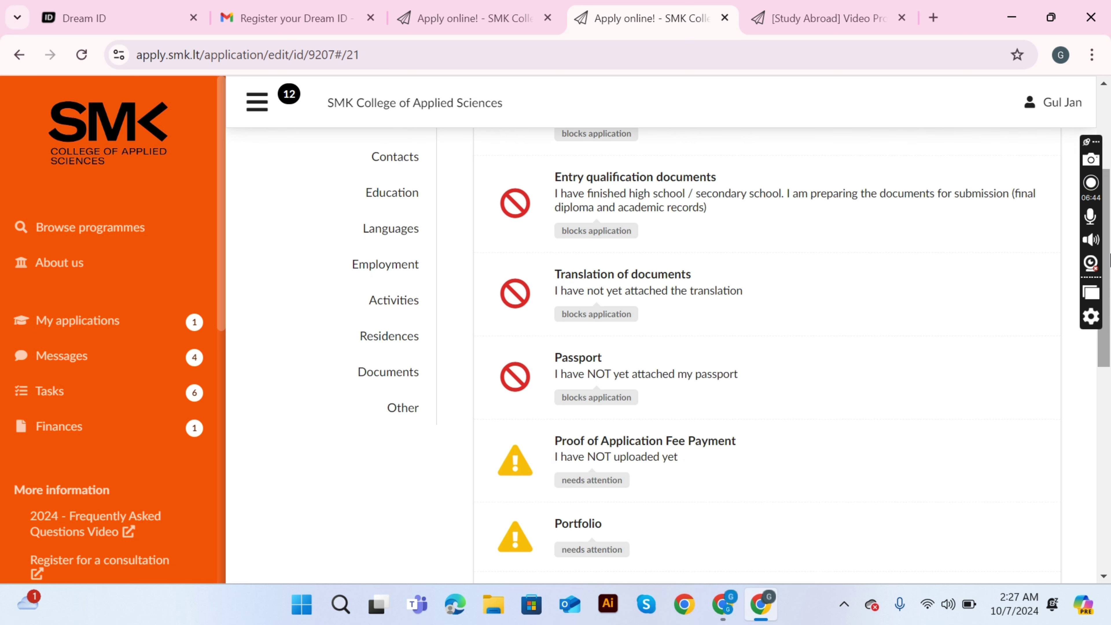
{"action": "left_click", "coordinate": [625, 184]}
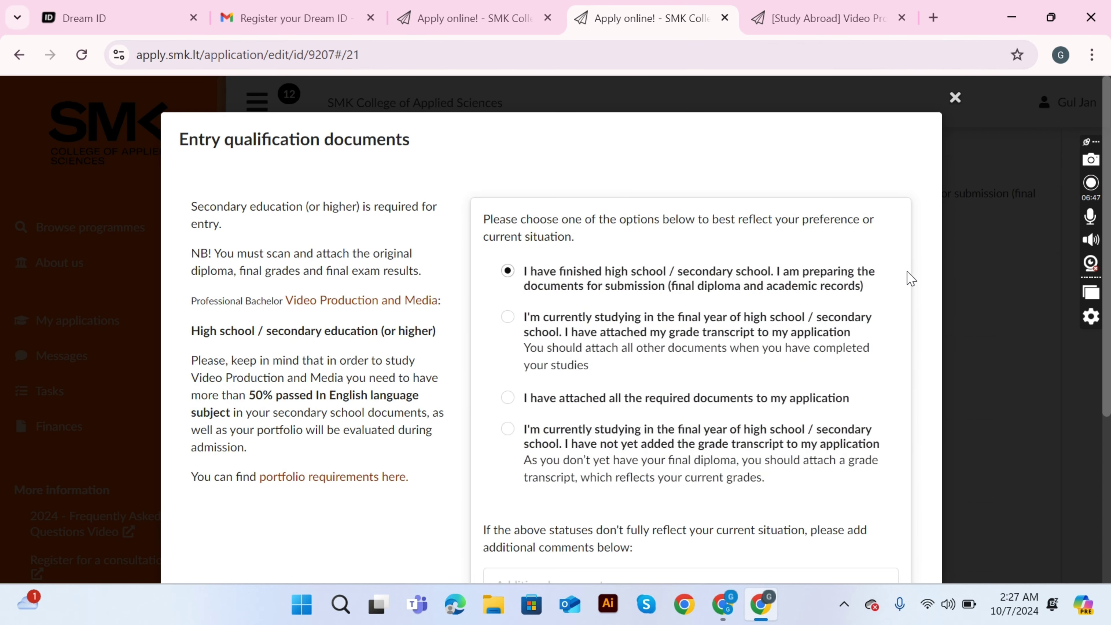
{"action": "left_click_drag", "start_coordinate": [1101, 343], "coordinate": [1095, 544]}
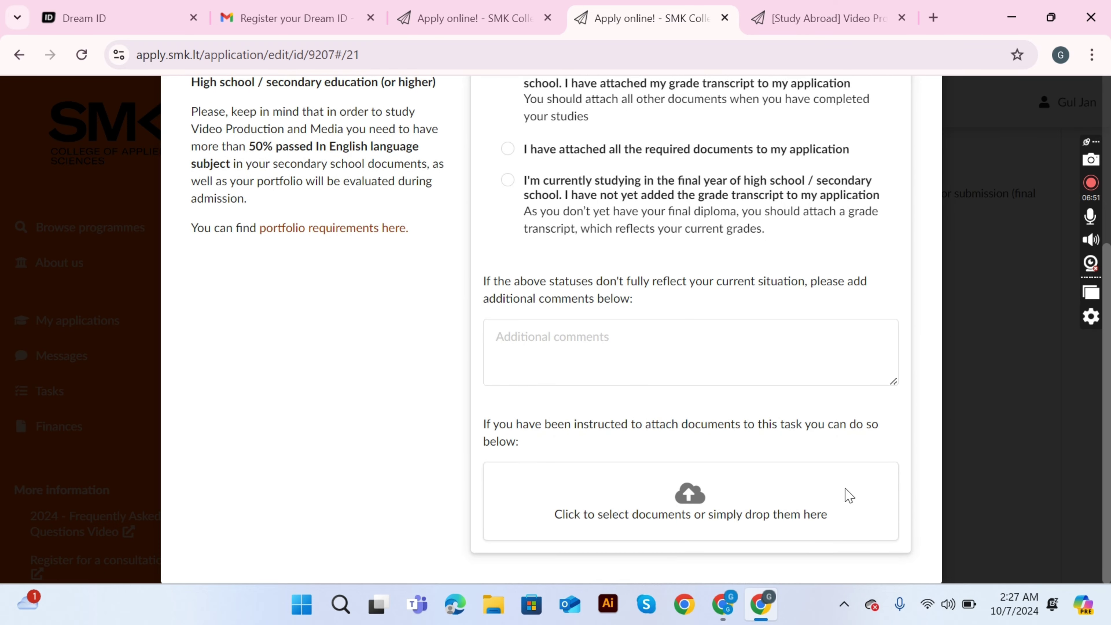
{"action": "left_click", "coordinate": [688, 507]}
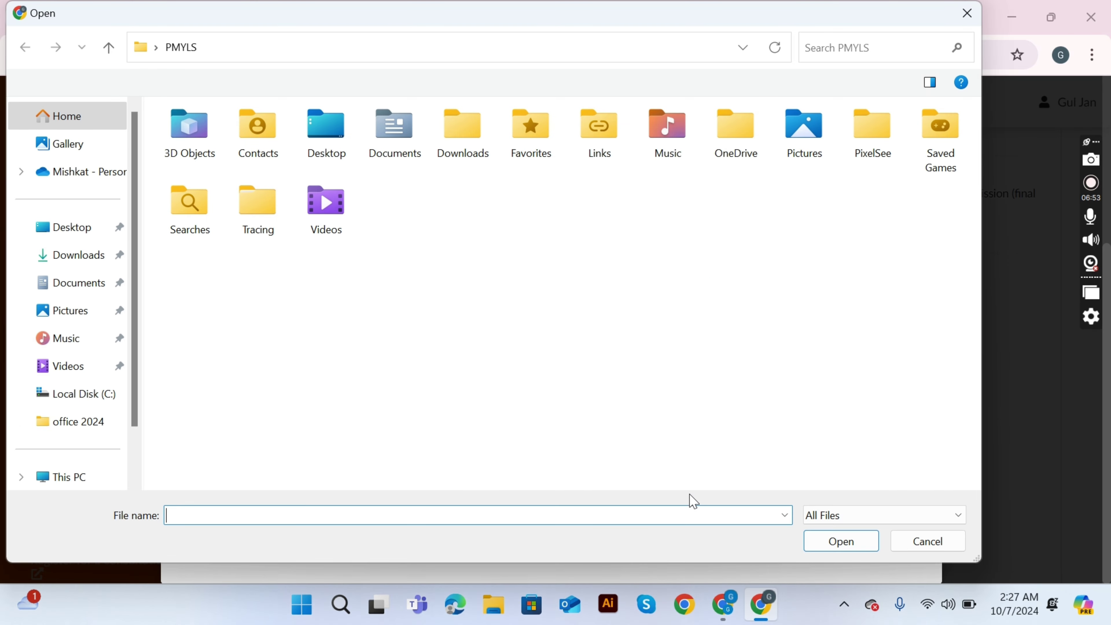
Step: Upload the Fsc PDF from the Downloads folder as an entry qualification document
{"action": "left_click", "coordinate": [49, 262]}
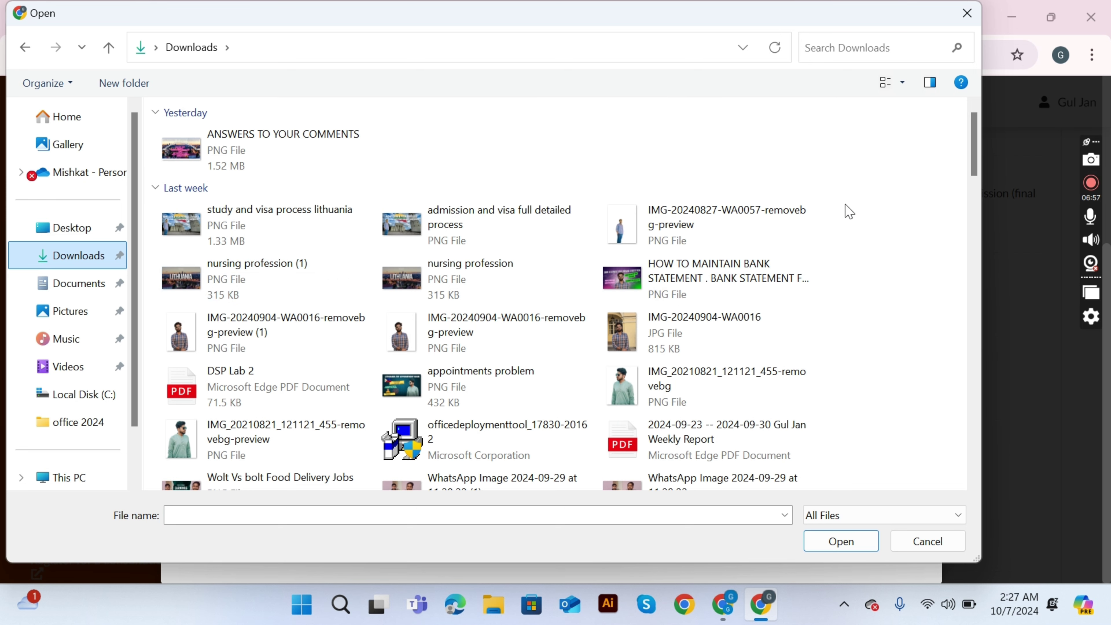
{"action": "left_click_drag", "start_coordinate": [977, 137], "coordinate": [979, 219]}
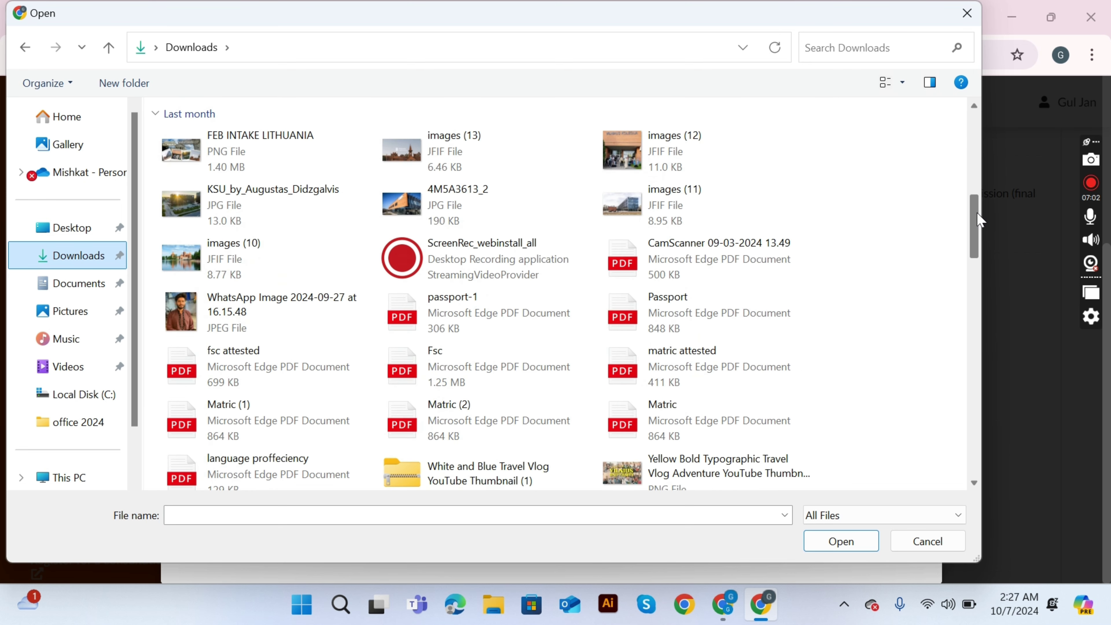
{"action": "double_click", "coordinate": [474, 365]}
{"action": "scroll", "coordinate": [1109, 499], "scroll_direction": "down", "scroll_amount": 8}
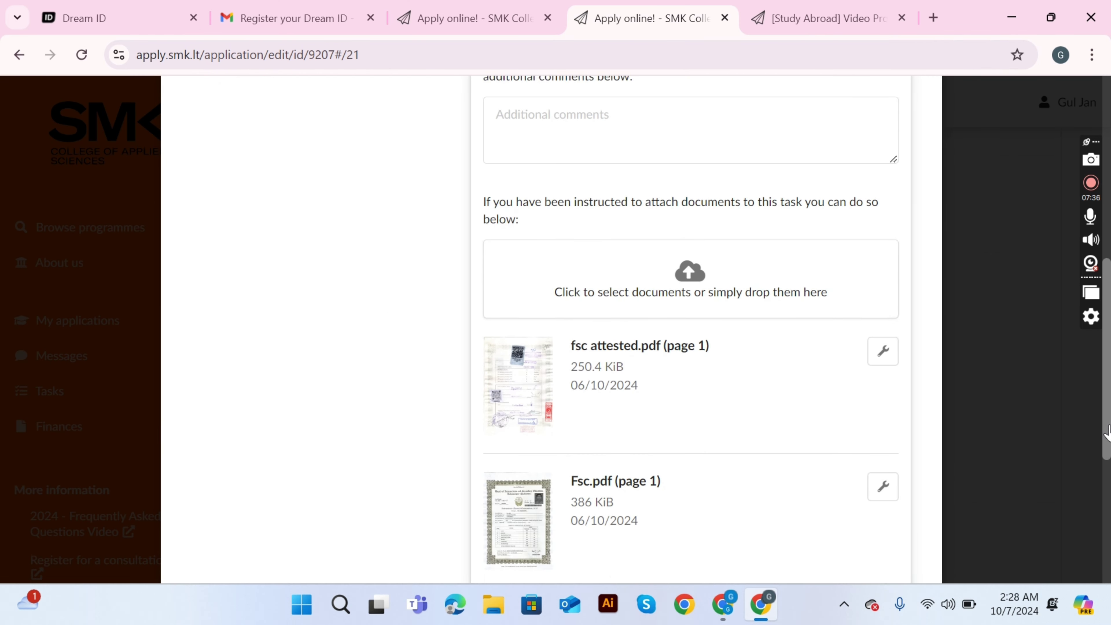
Step: Check the attached files, with status 'I have attached all the required documents', and close the task
{"action": "left_click_drag", "start_coordinate": [1107, 493], "coordinate": [1106, 549]}
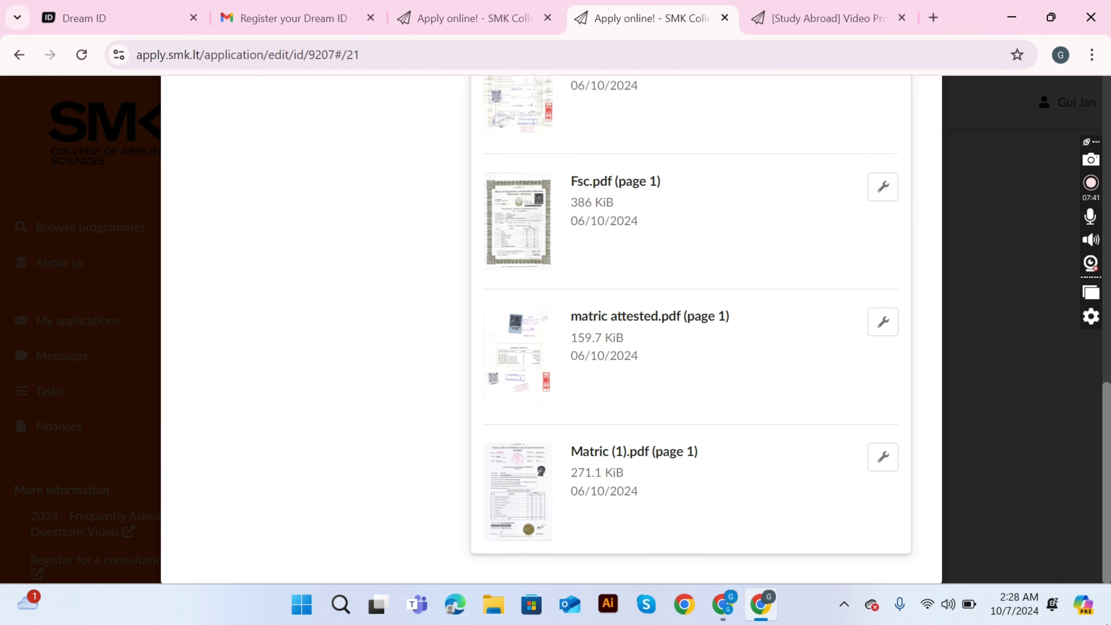
{"action": "left_click_drag", "start_coordinate": [1107, 547], "coordinate": [1108, 240]}
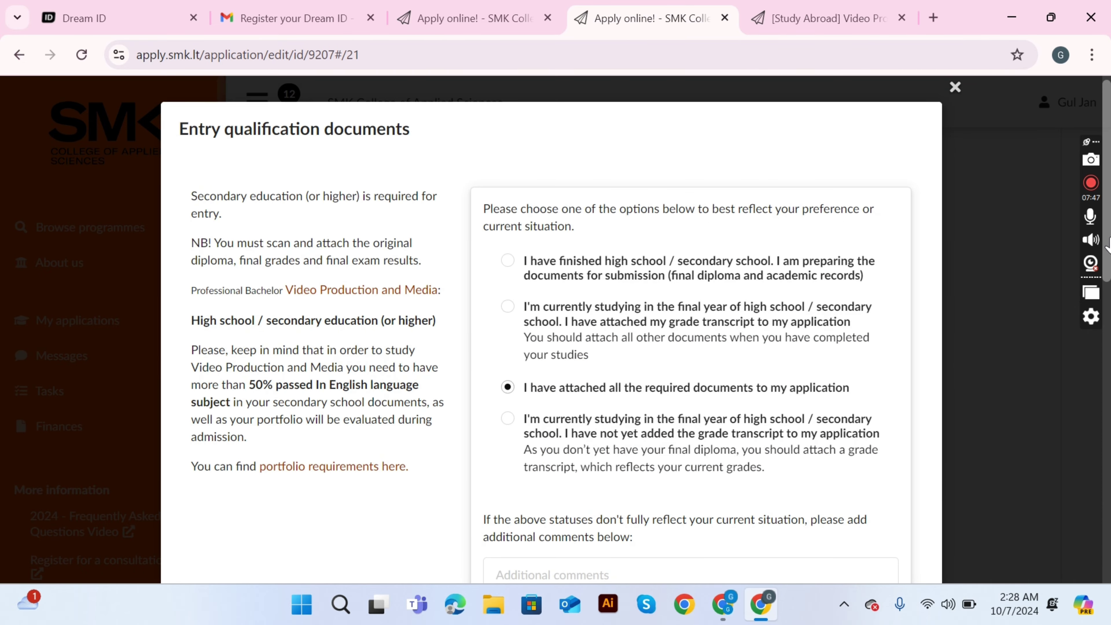
{"action": "left_click", "coordinate": [953, 88]}
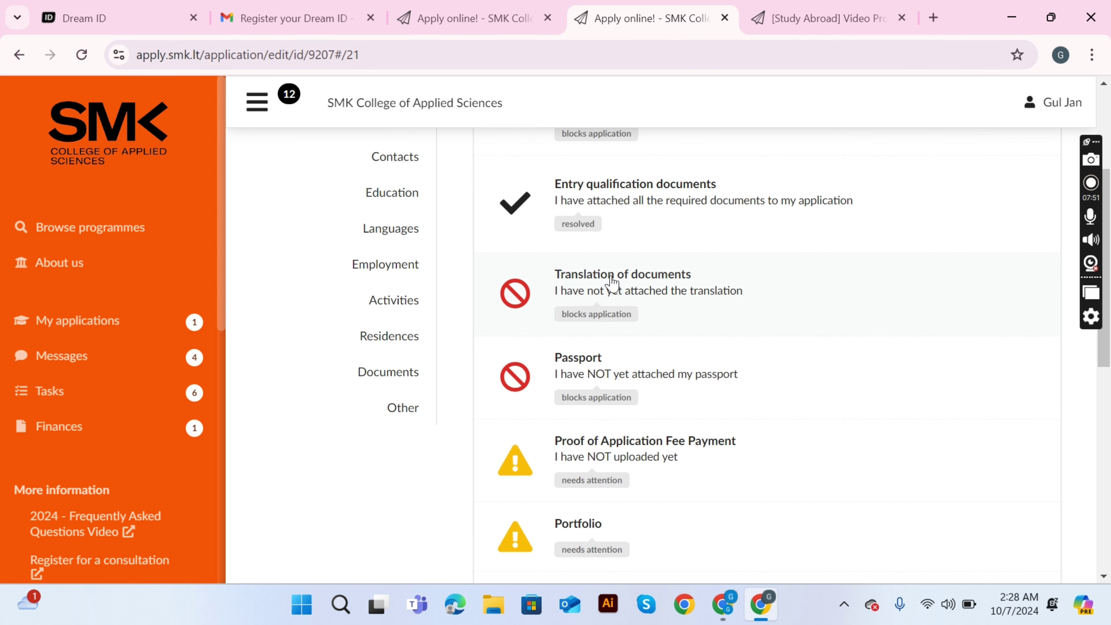
Step: Set Translation of documents to 'The original documents are in an accepted language' and close it
{"action": "left_click", "coordinate": [587, 285]}
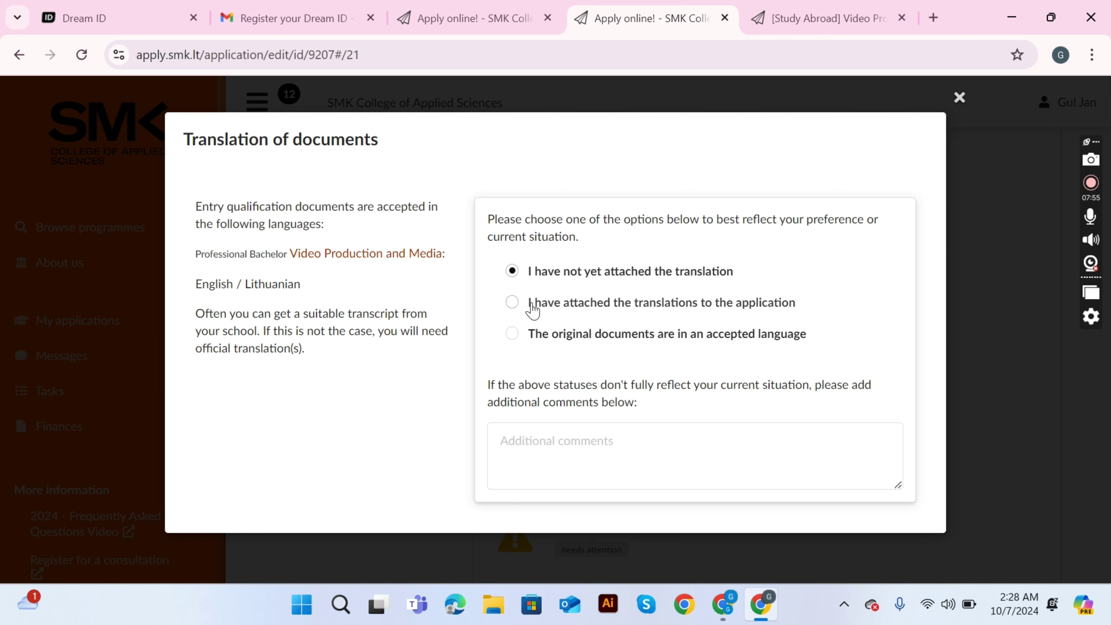
{"action": "left_click", "coordinate": [516, 333]}
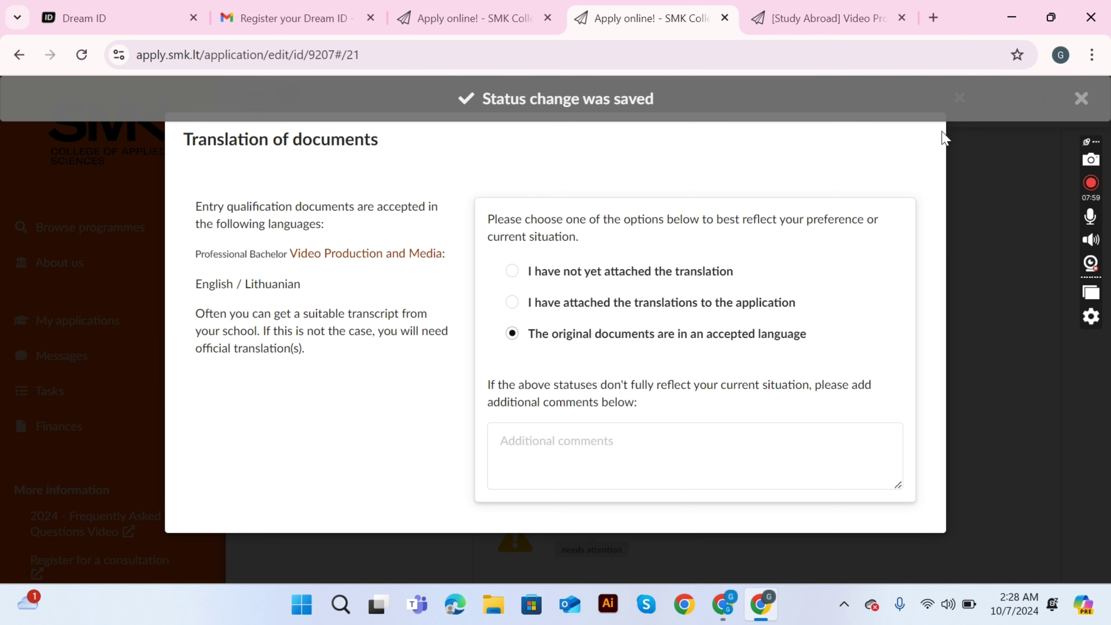
{"action": "left_click", "coordinate": [1081, 98]}
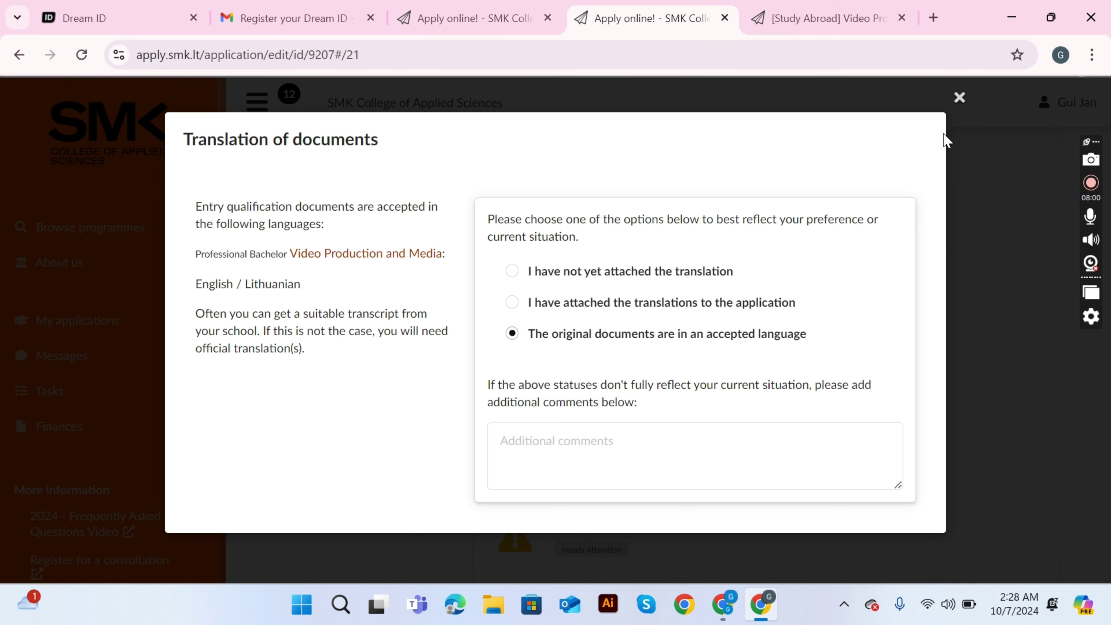
{"action": "left_click", "coordinate": [958, 100]}
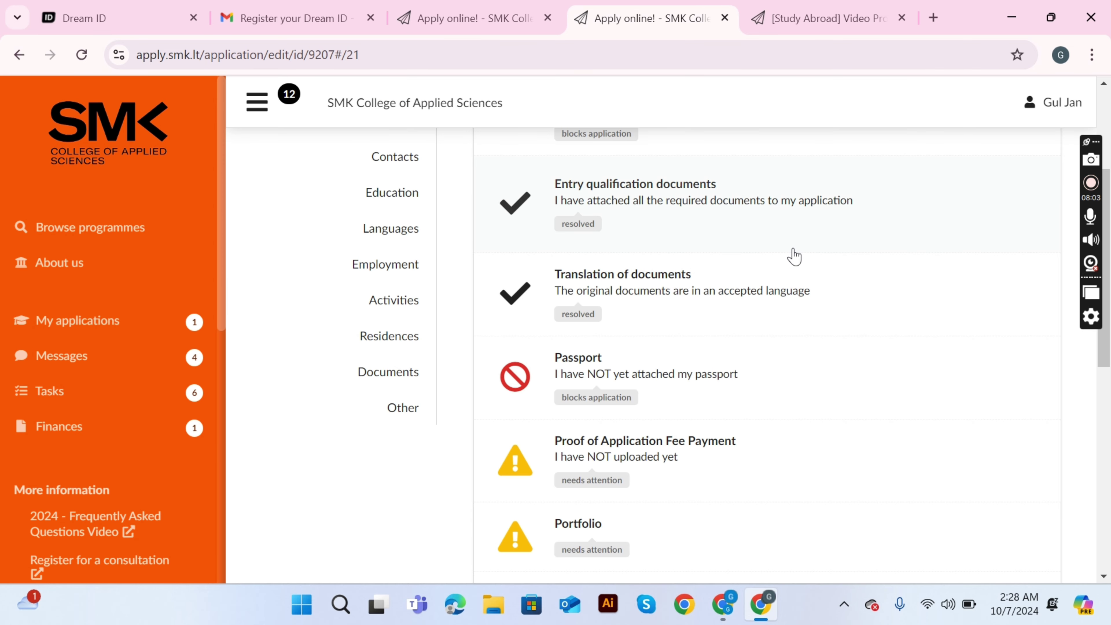
{"action": "left_click", "coordinate": [581, 358]}
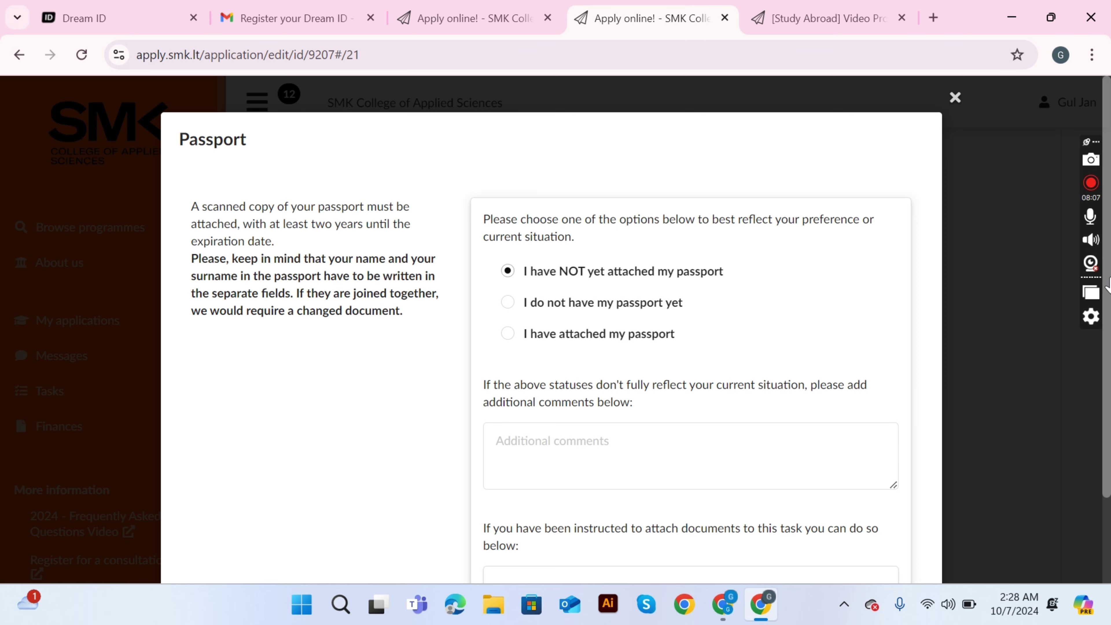
Step: Attach passport-1.pdf to the Passport task and set its status to 'I have attached my passport'
{"action": "scroll", "coordinate": [842, 433], "scroll_direction": "down", "scroll_amount": 3}
{"action": "left_click", "coordinate": [709, 501]}
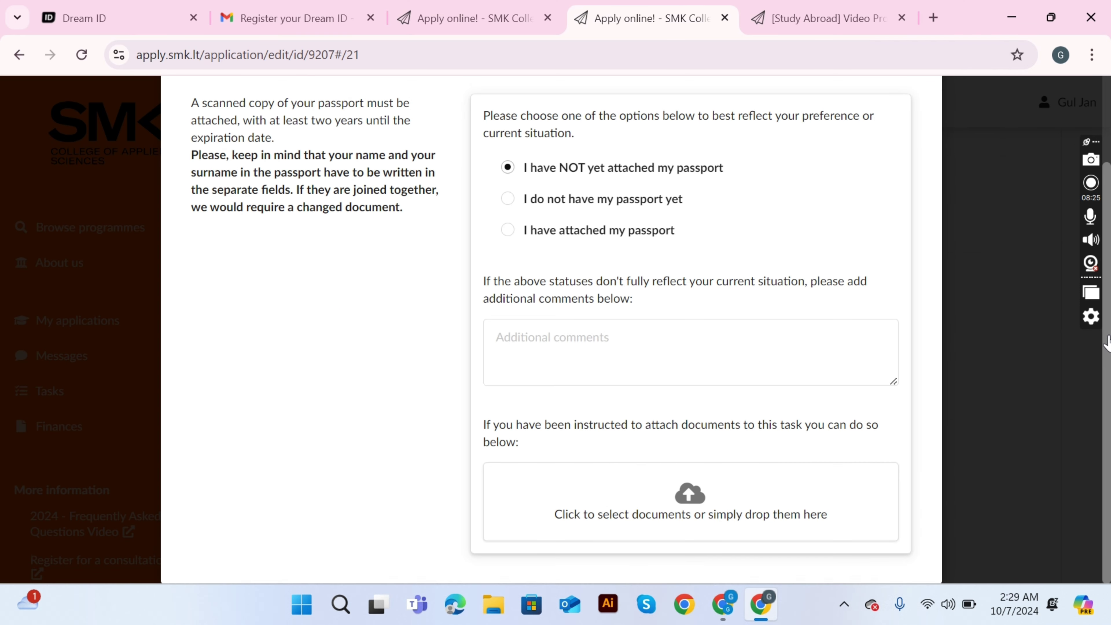
{"action": "left_click_drag", "start_coordinate": [1108, 302], "coordinate": [1107, 473]}
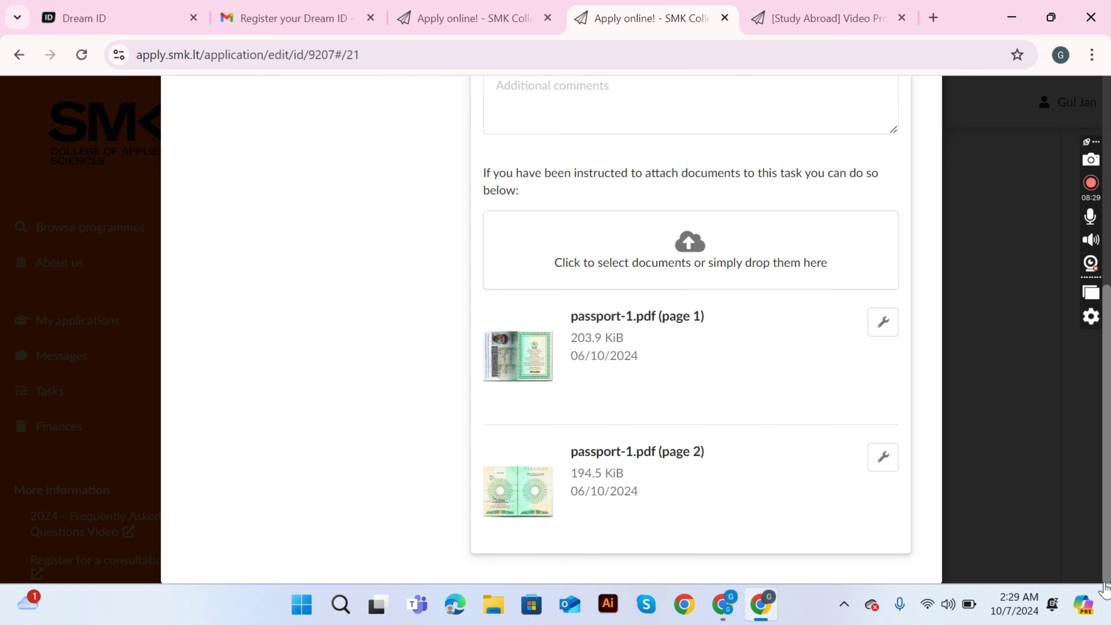
{"action": "scroll", "coordinate": [1105, 429], "scroll_direction": "up", "scroll_amount": 3}
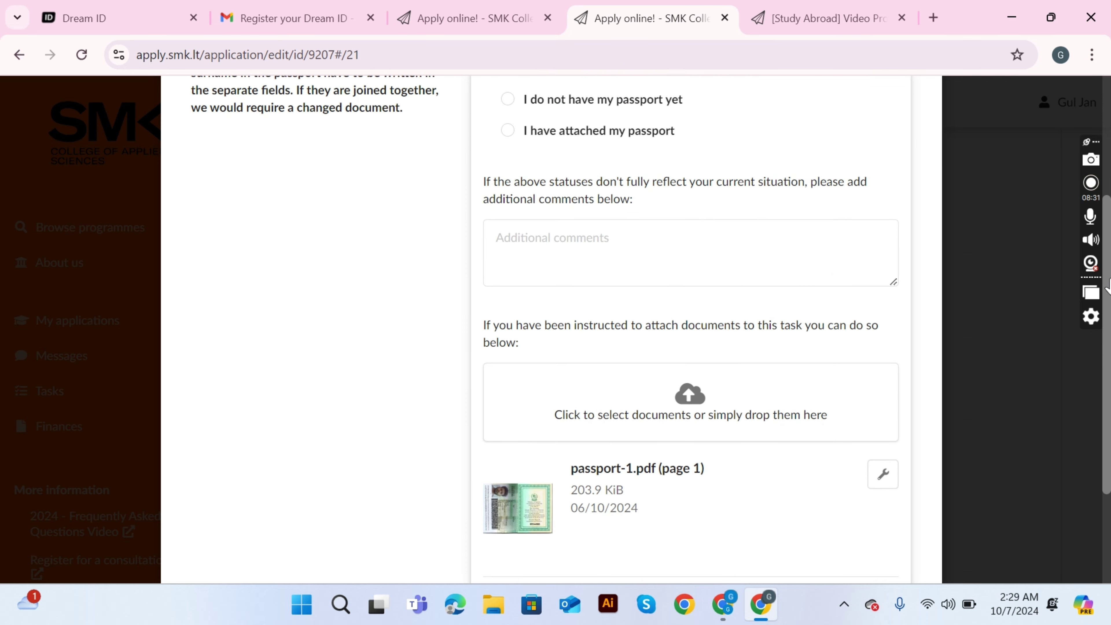
{"action": "left_click", "coordinate": [510, 133]}
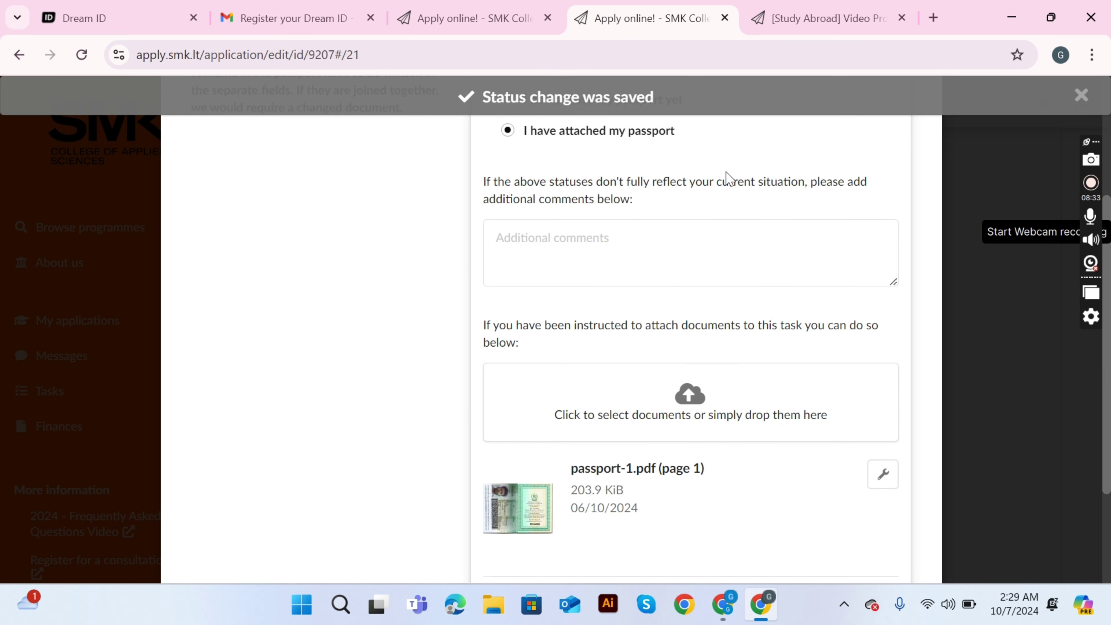
{"action": "scroll", "coordinate": [1107, 329], "scroll_direction": "up", "scroll_amount": 5}
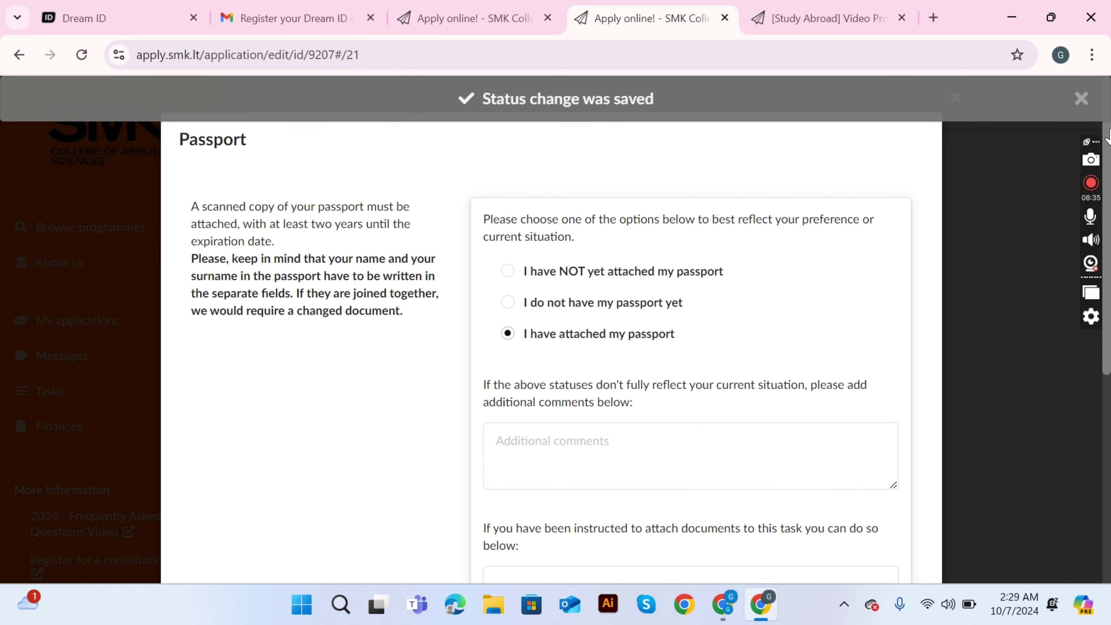
{"action": "left_click", "coordinate": [1108, 324]}
{"action": "scroll", "coordinate": [1109, 313], "scroll_direction": "down", "scroll_amount": 10}
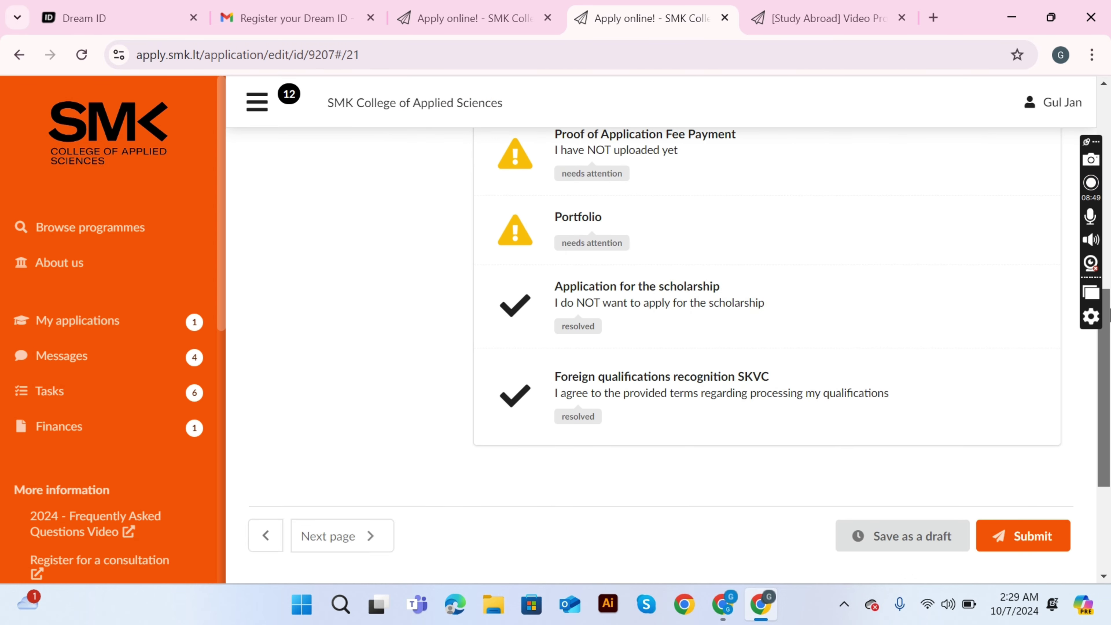
Step: Review the Application for the scholarship task, left declined, and close it unchanged
{"action": "mouse_move", "coordinate": [1109, 311]}
{"action": "left_mouse_down"}
{"action": "mouse_move", "coordinate": [1105, 282]}
{"action": "mouse_move", "coordinate": [1107, 311]}
{"action": "left_mouse_up"}
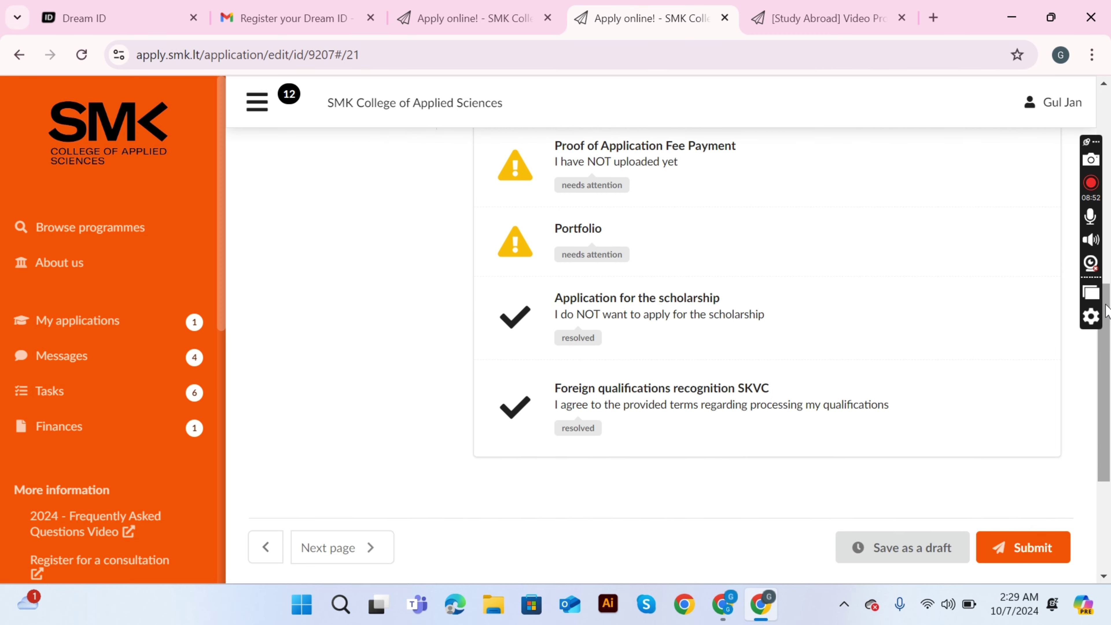
{"action": "left_click", "coordinate": [651, 322]}
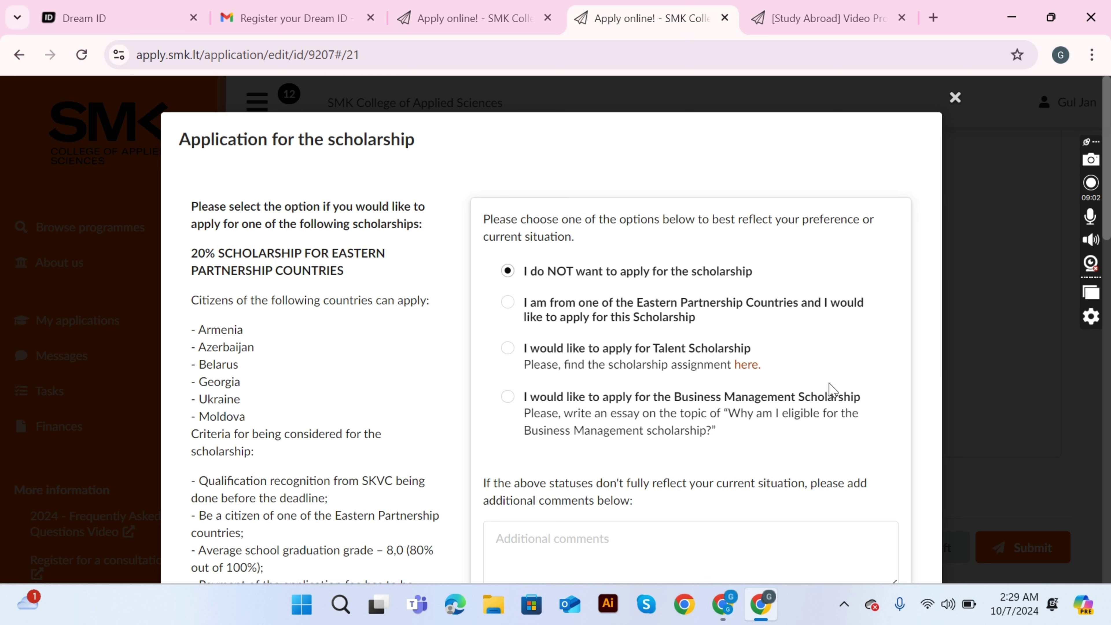
{"action": "left_click", "coordinate": [956, 99]}
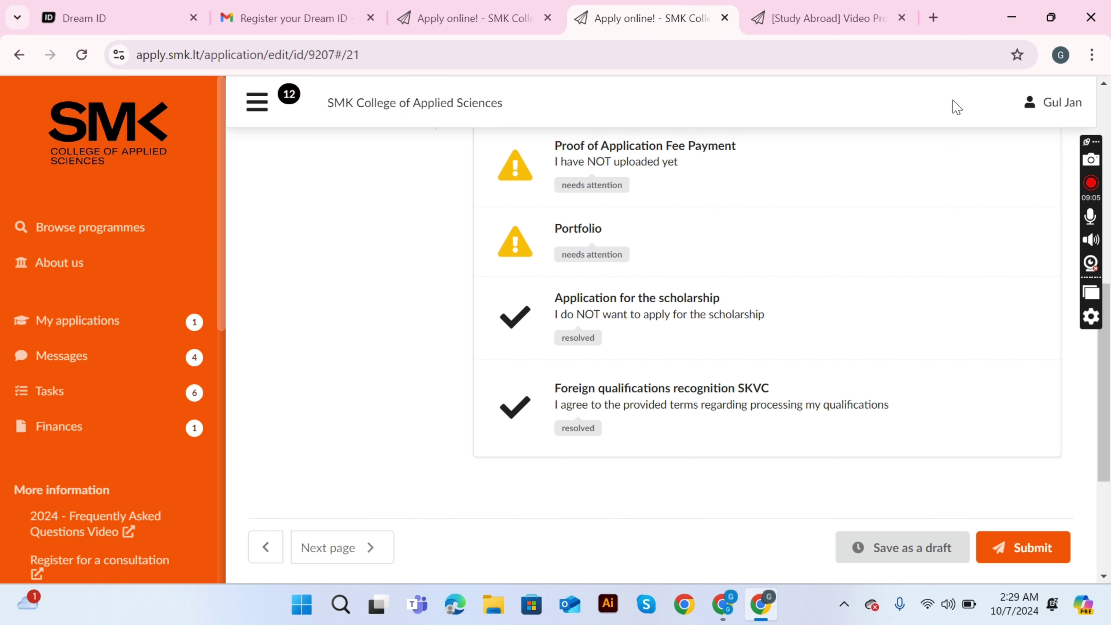
Step: Review the SKVC foreign qualifications recognition terms, close the task, and return to the checklist top
{"action": "left_click", "coordinate": [527, 409]}
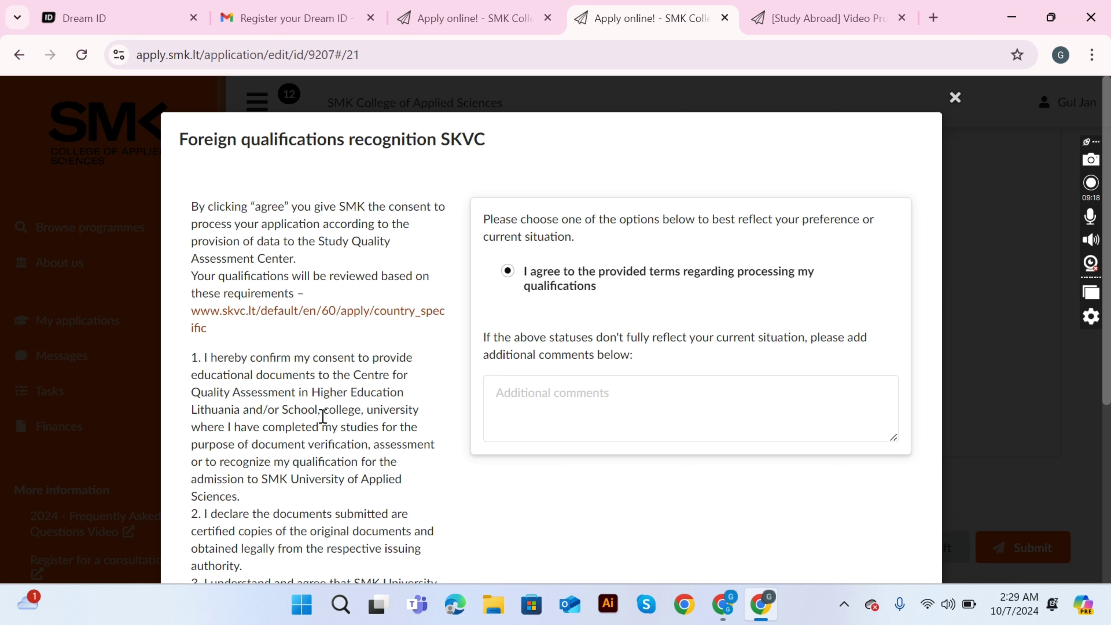
{"action": "scroll", "coordinate": [1108, 282], "scroll_direction": "down", "scroll_amount": 1}
{"action": "left_click_drag", "start_coordinate": [1108, 283], "coordinate": [1107, 475]}
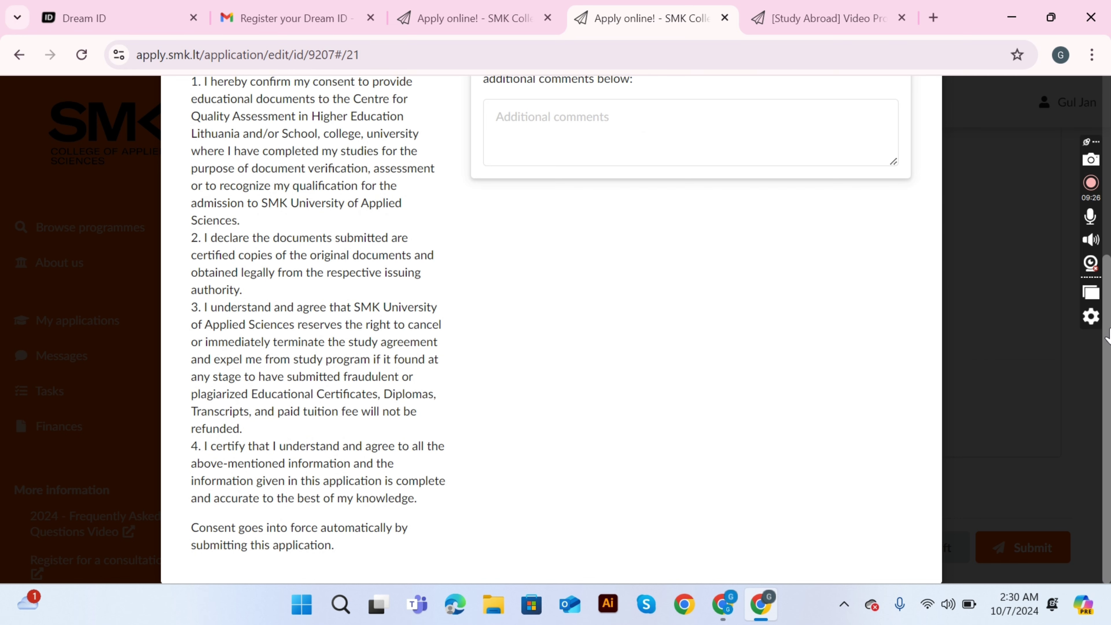
{"action": "scroll", "coordinate": [1108, 335], "scroll_direction": "up", "scroll_amount": 6}
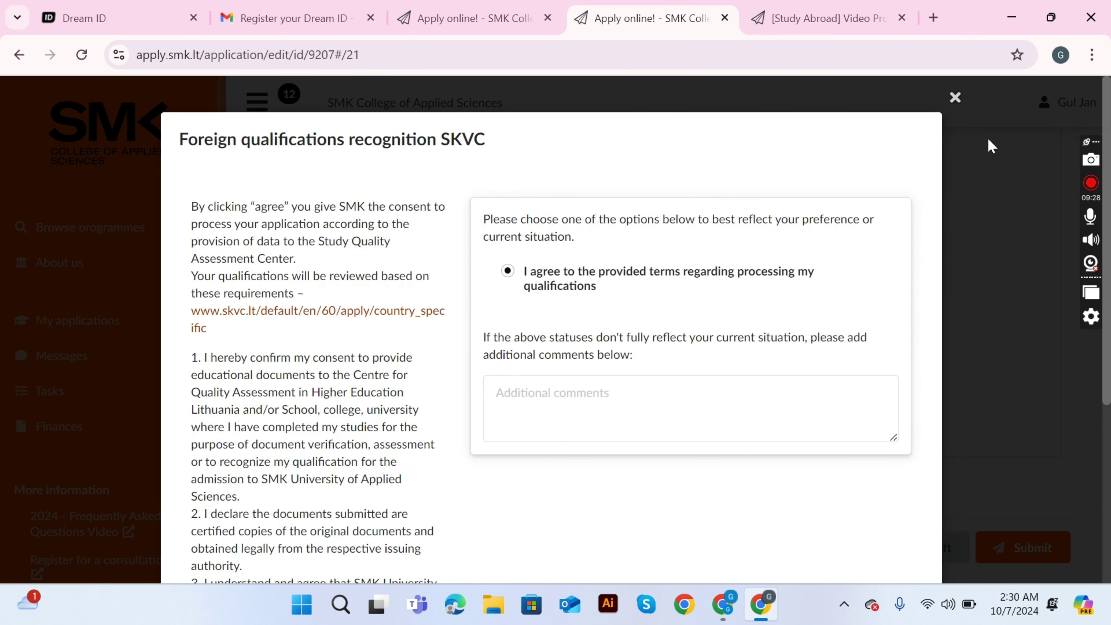
{"action": "left_click", "coordinate": [956, 100]}
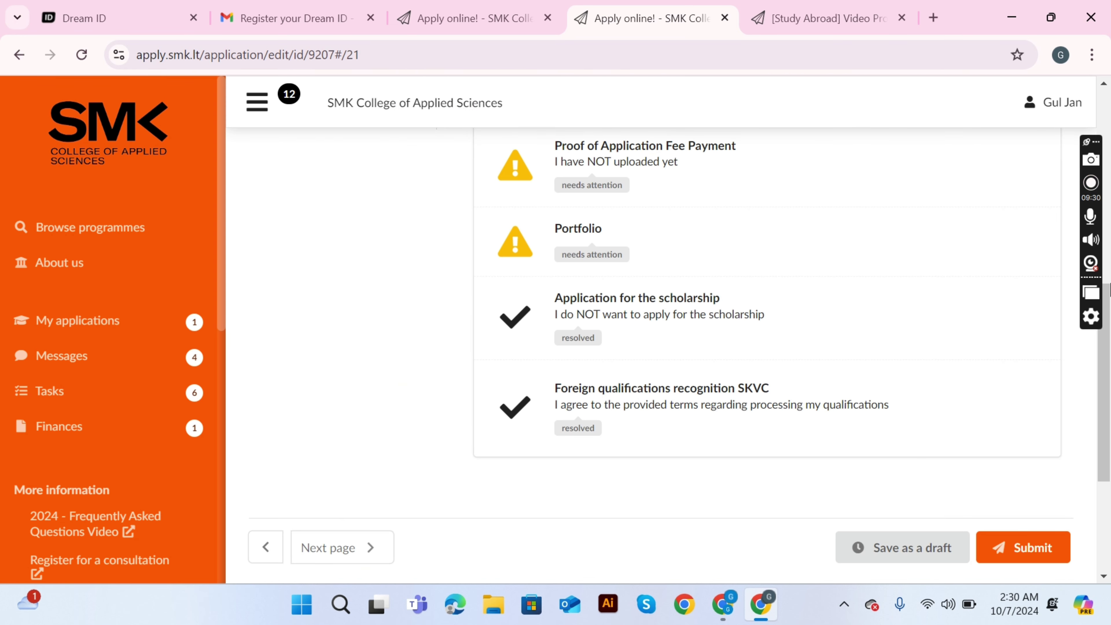
{"action": "scroll", "coordinate": [1109, 272], "scroll_direction": "up", "scroll_amount": 5}
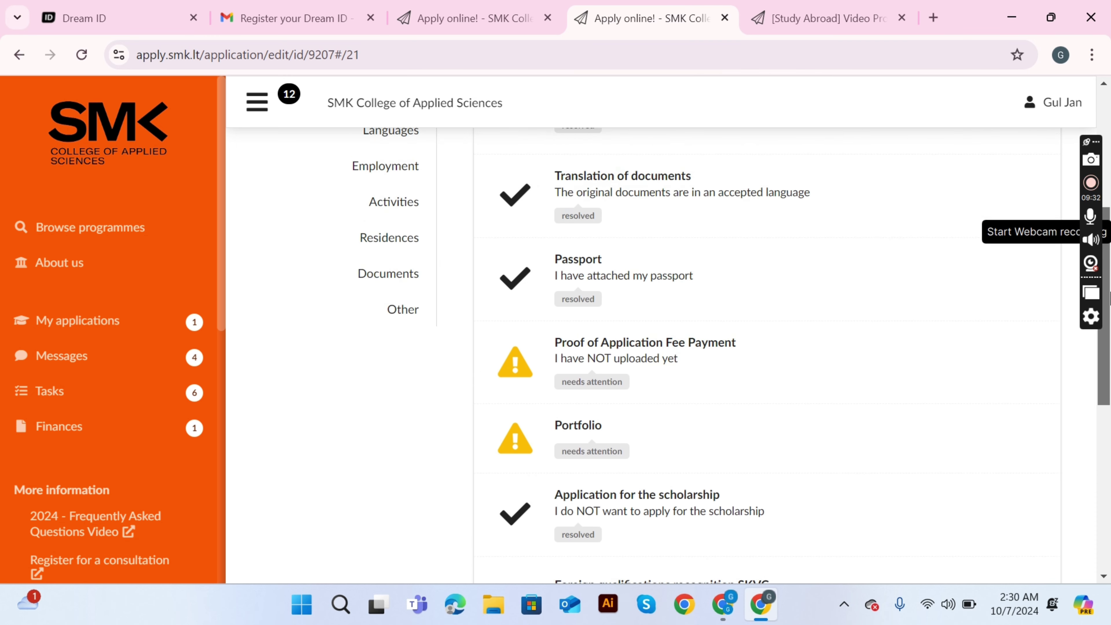
{"action": "left_click_drag", "start_coordinate": [1108, 298], "coordinate": [1109, 299]}
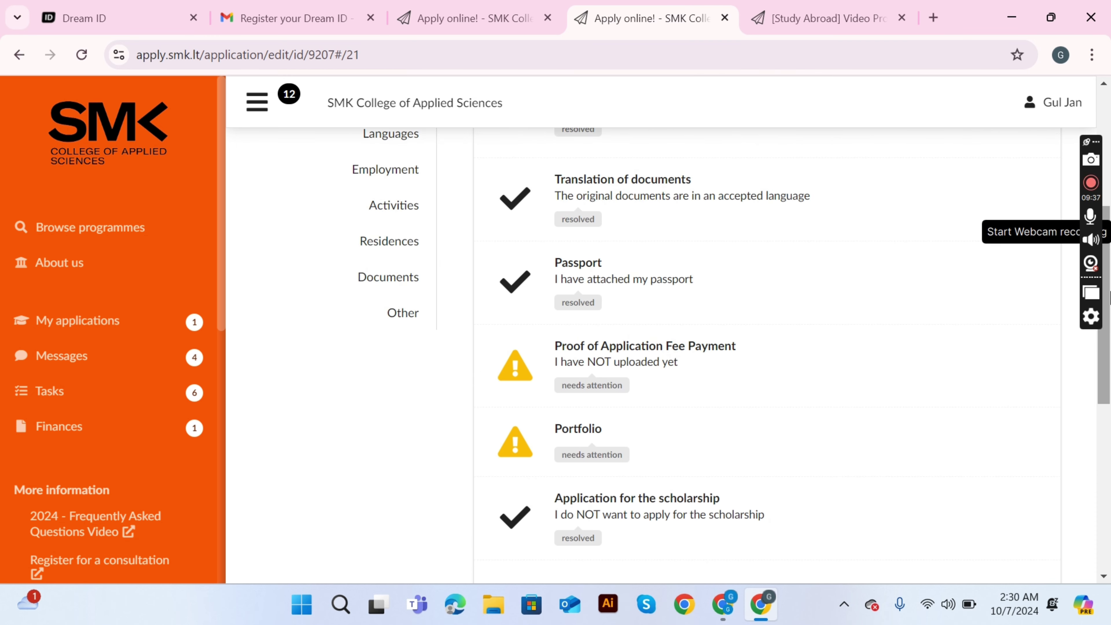
{"action": "scroll", "coordinate": [608, 303], "scroll_direction": "up", "scroll_amount": 7}
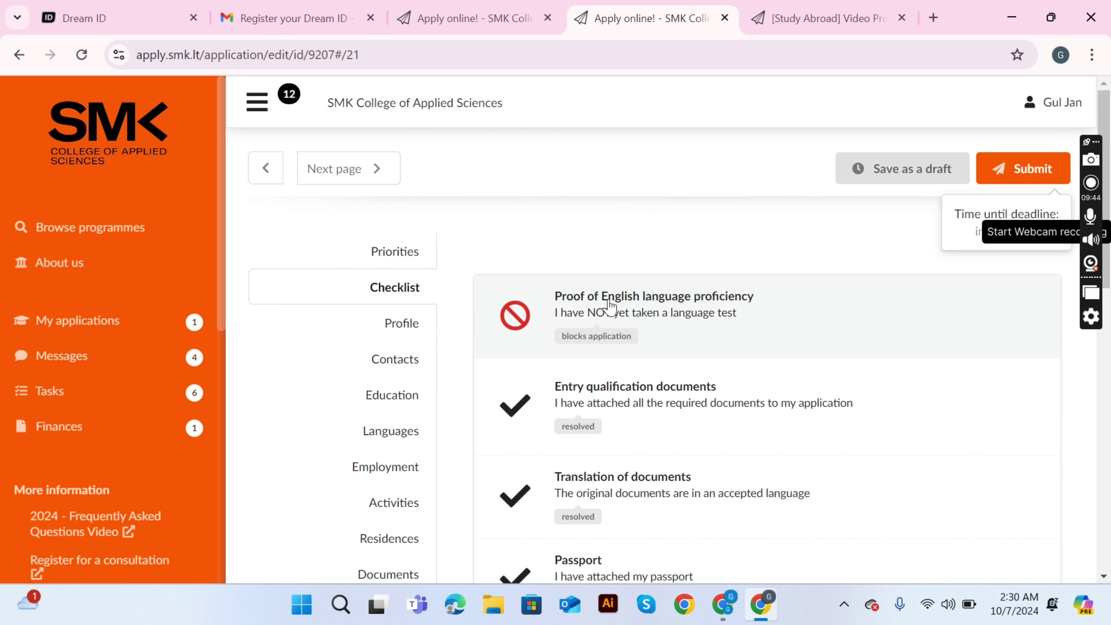
Step: Look over the English language proficiency and application fee payment proof tasks without changing them
{"action": "left_click", "coordinate": [608, 301]}
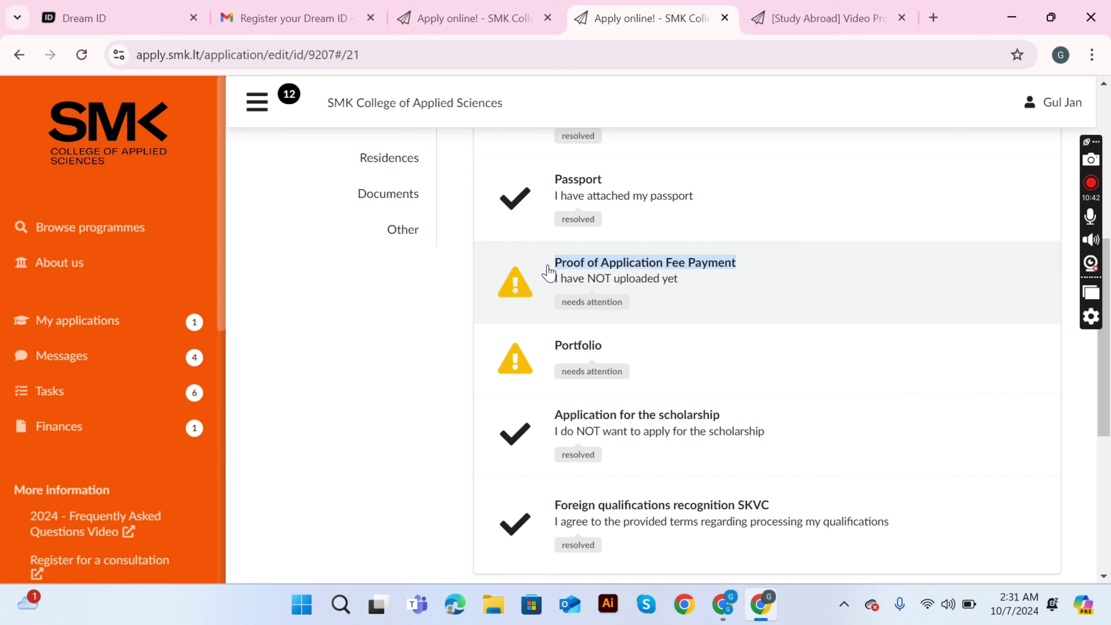
{"action": "left_click_drag", "start_coordinate": [549, 272], "coordinate": [796, 278]}
{"action": "left_click", "coordinate": [799, 277]}
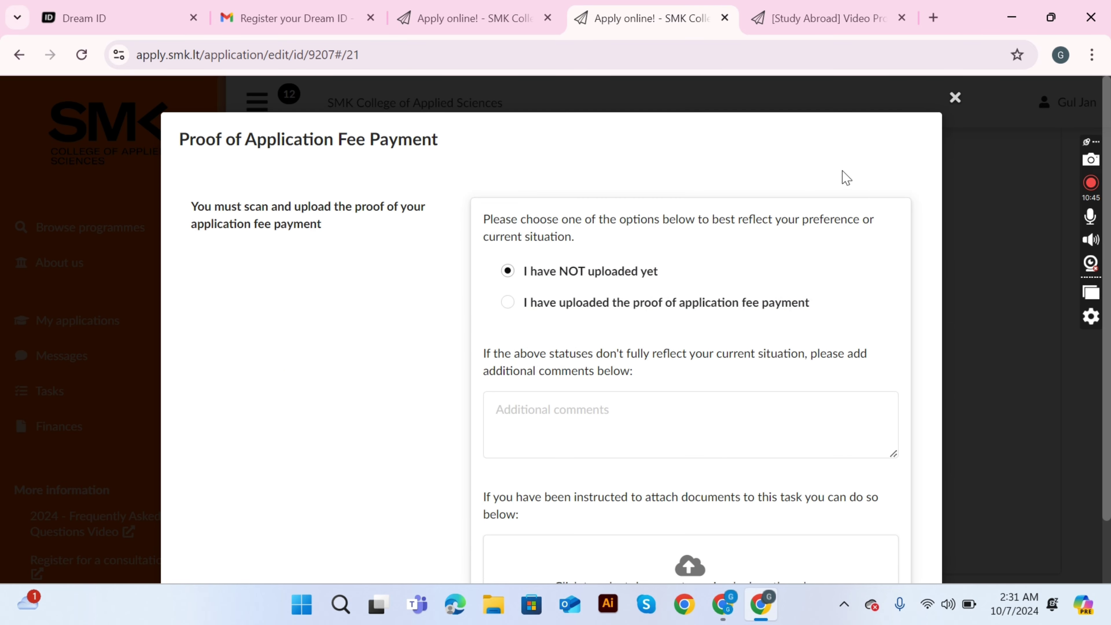
{"action": "left_click", "coordinate": [956, 99]}
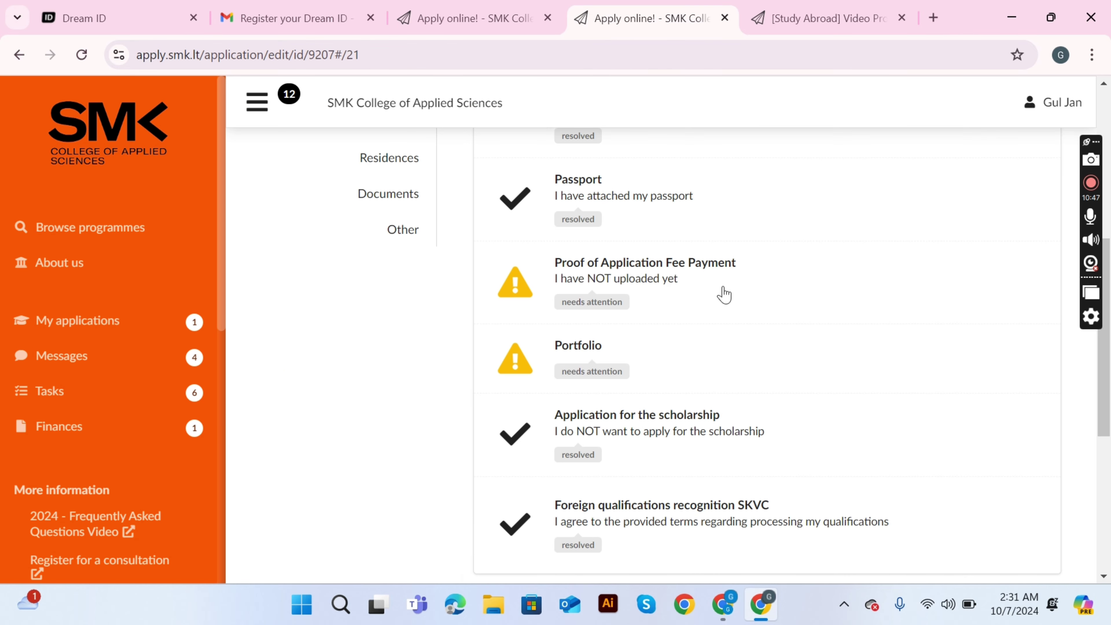
{"action": "left_click", "coordinate": [603, 268]}
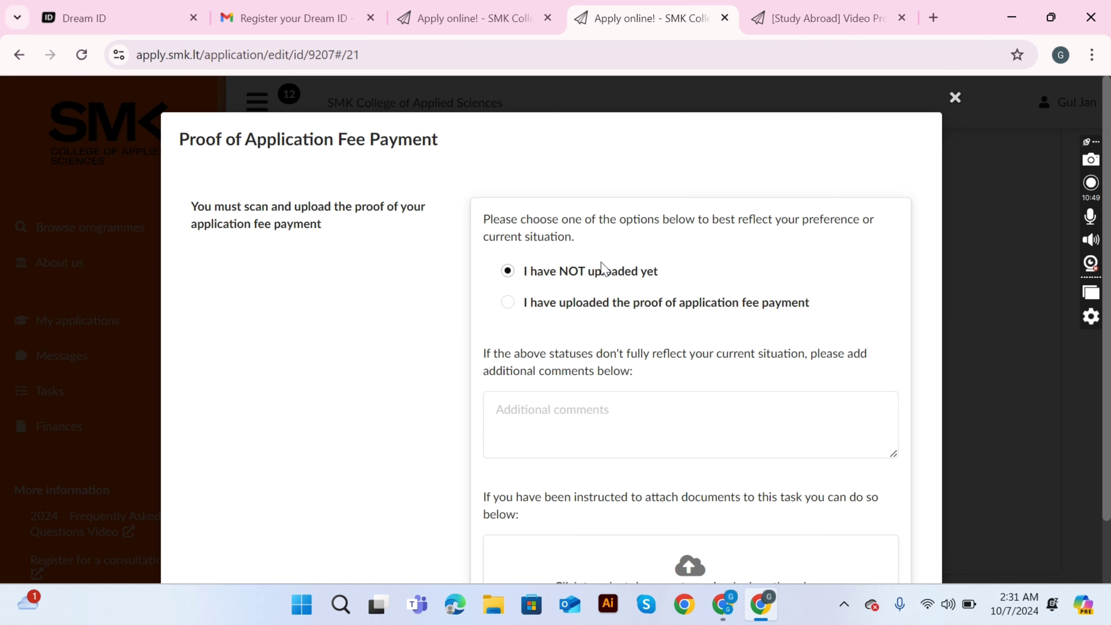
{"action": "key", "text": "alt+Left"}
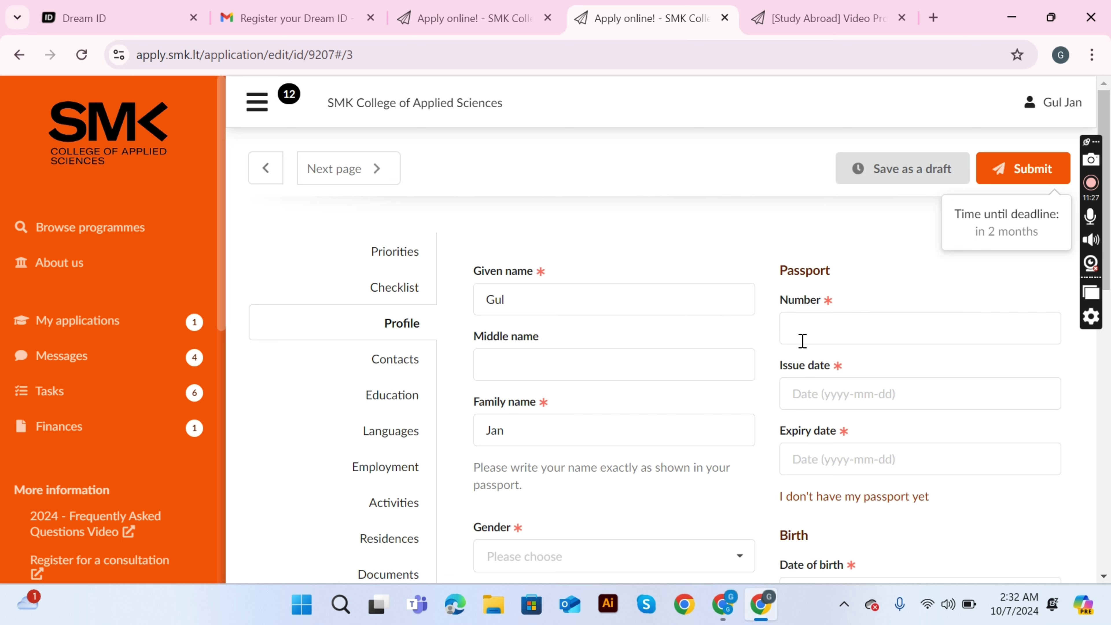
Step: Upload the background-removed portrait as the formal profile photo and start entering the street address
{"action": "left_click", "coordinate": [841, 323]}
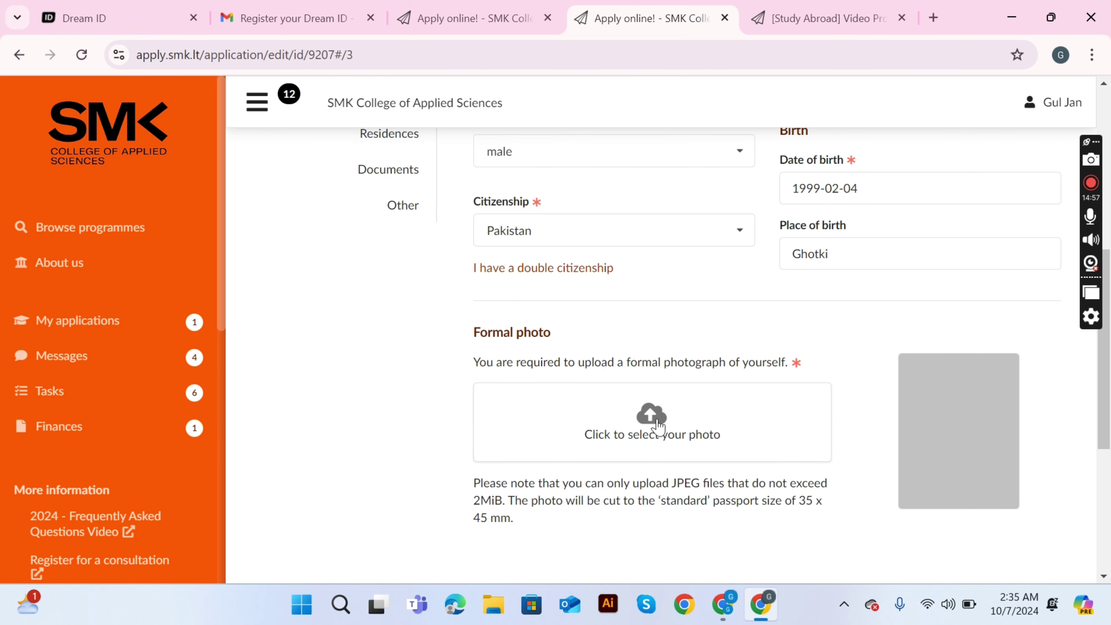
{"action": "left_click", "coordinate": [777, 408]}
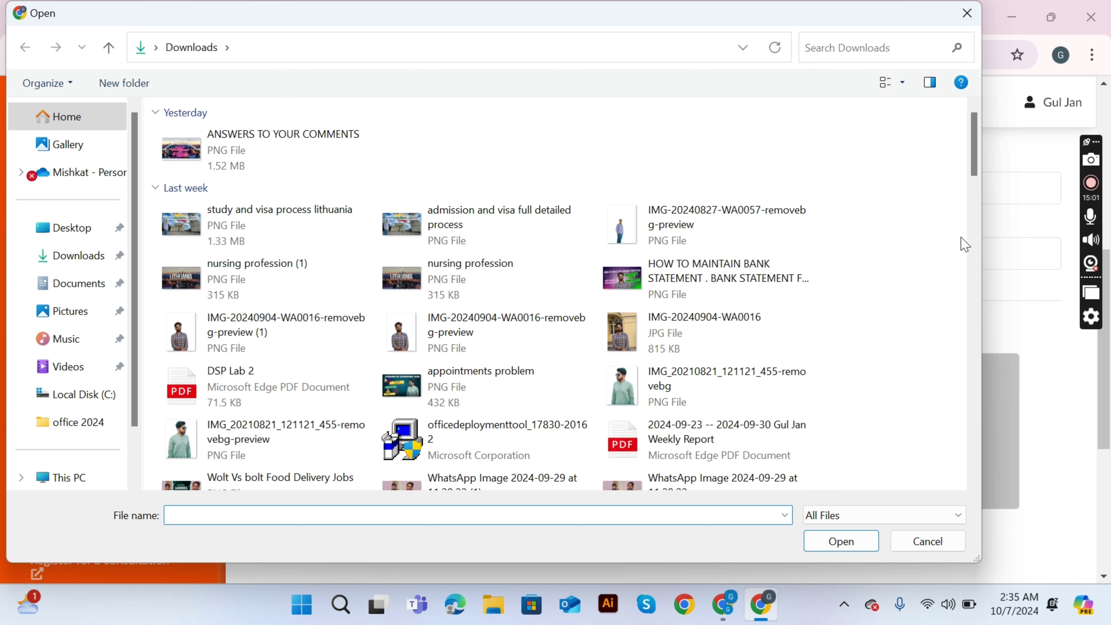
{"action": "left_click", "coordinate": [396, 346]}
{"action": "left_click", "coordinate": [841, 542]}
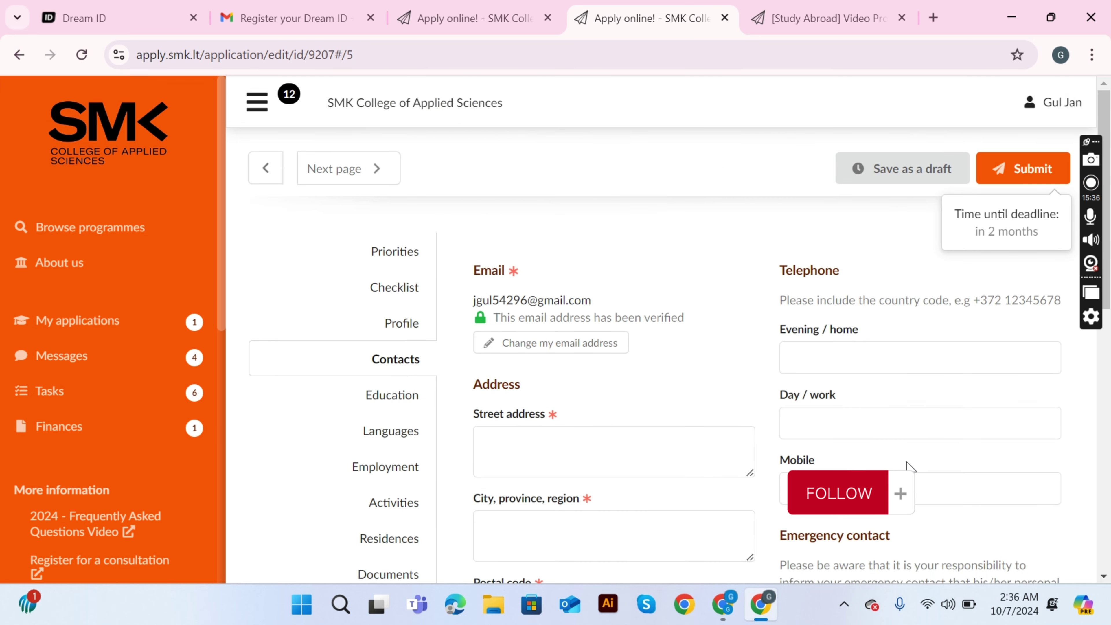
{"action": "left_click", "coordinate": [613, 444]}
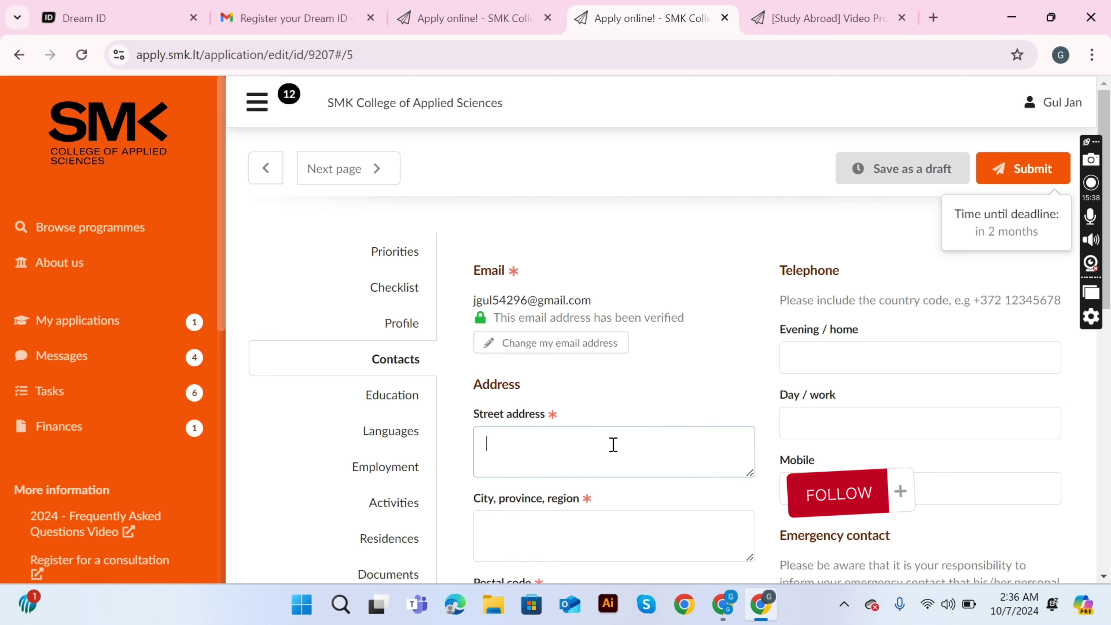
{"action": "type", "text": "Post"}
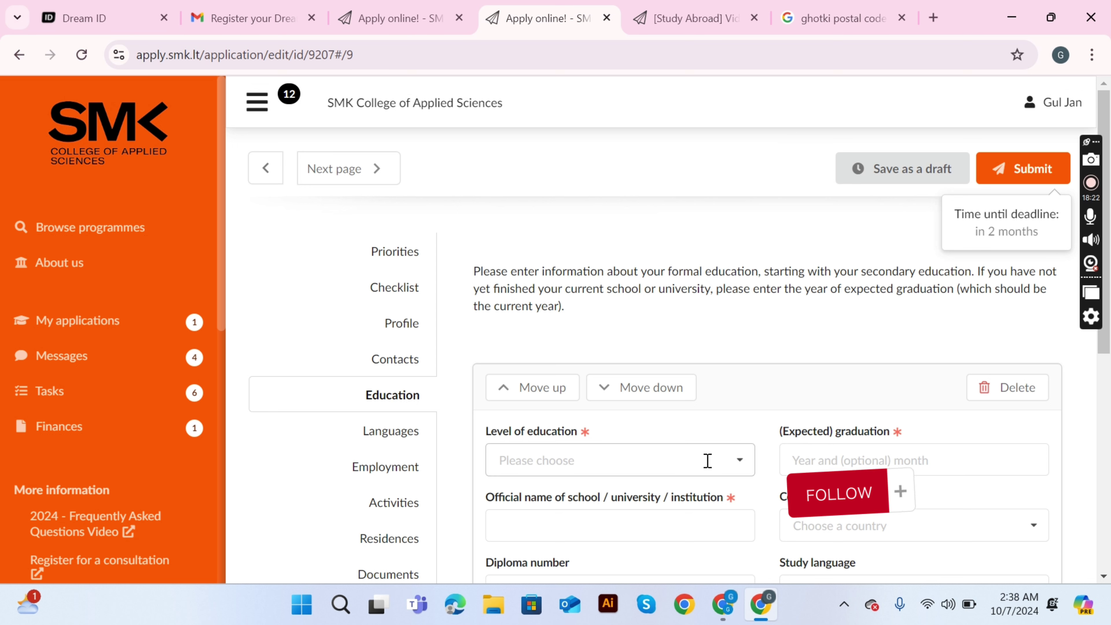
Step: Fill the first education entry: Secondary education, graduated 2017-12, Federal Board, Pakistan, English
{"action": "left_click", "coordinate": [708, 460]}
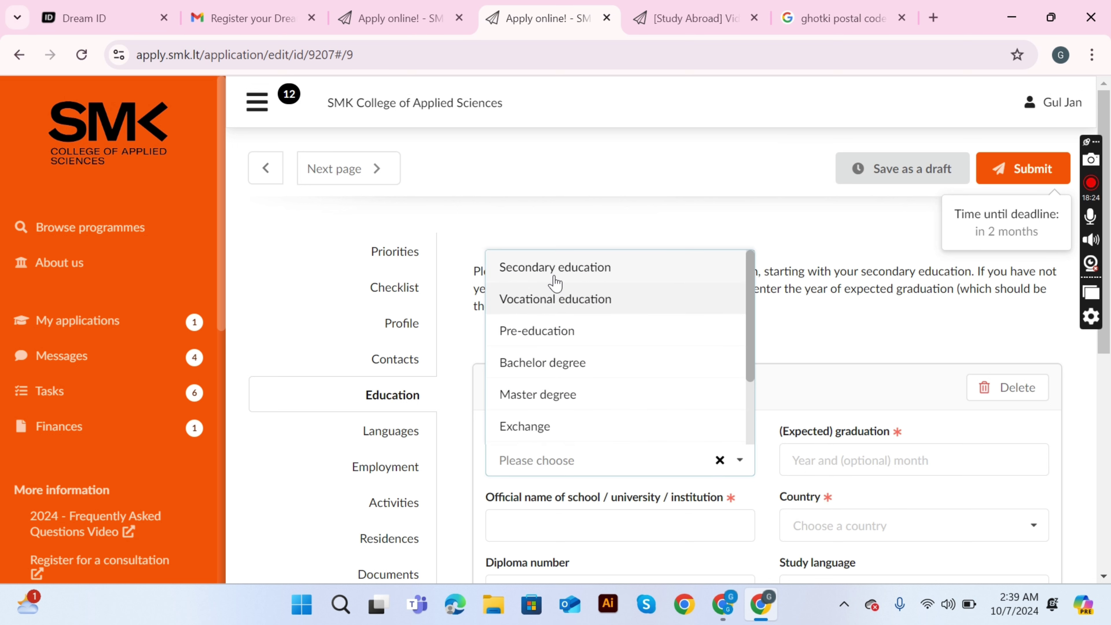
{"action": "left_click", "coordinate": [555, 266]}
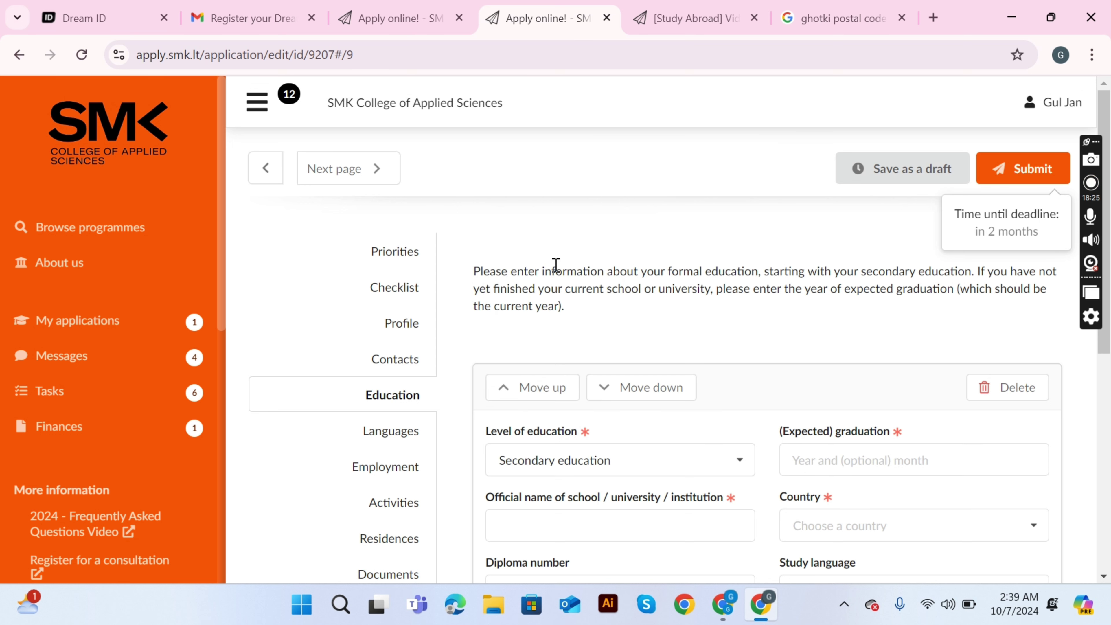
{"action": "left_click", "coordinate": [876, 464]}
{"action": "left_click_drag", "start_coordinate": [1107, 316], "coordinate": [1109, 405]}
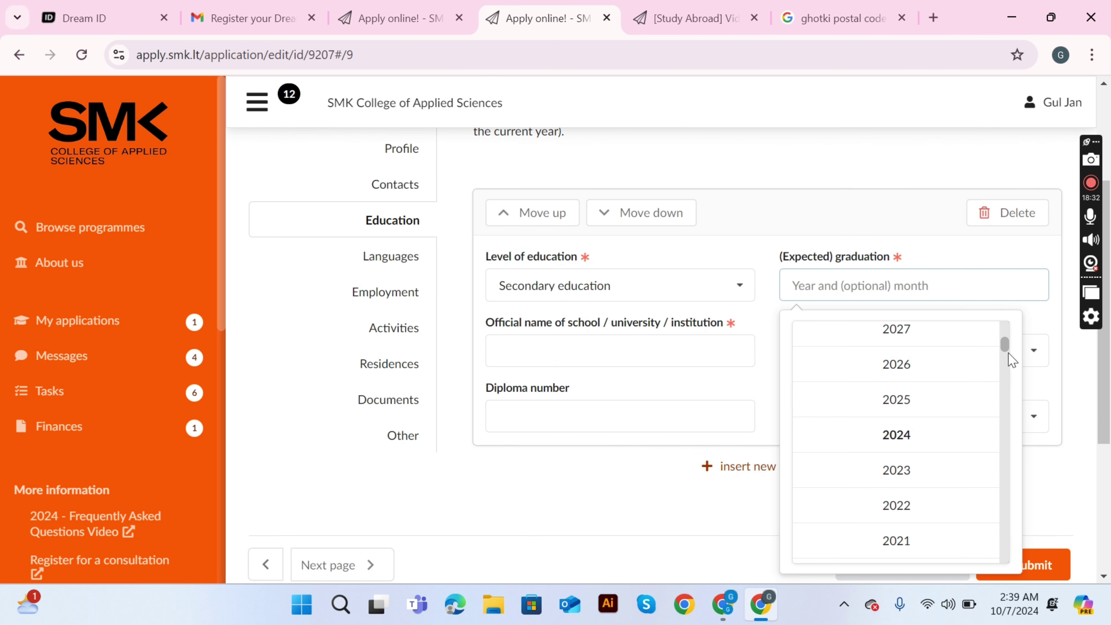
{"action": "mouse_move", "coordinate": [1004, 354]}
{"action": "left_mouse_down"}
{"action": "mouse_move", "coordinate": [999, 374]}
{"action": "mouse_move", "coordinate": [997, 349]}
{"action": "mouse_move", "coordinate": [1000, 366]}
{"action": "left_mouse_up"}
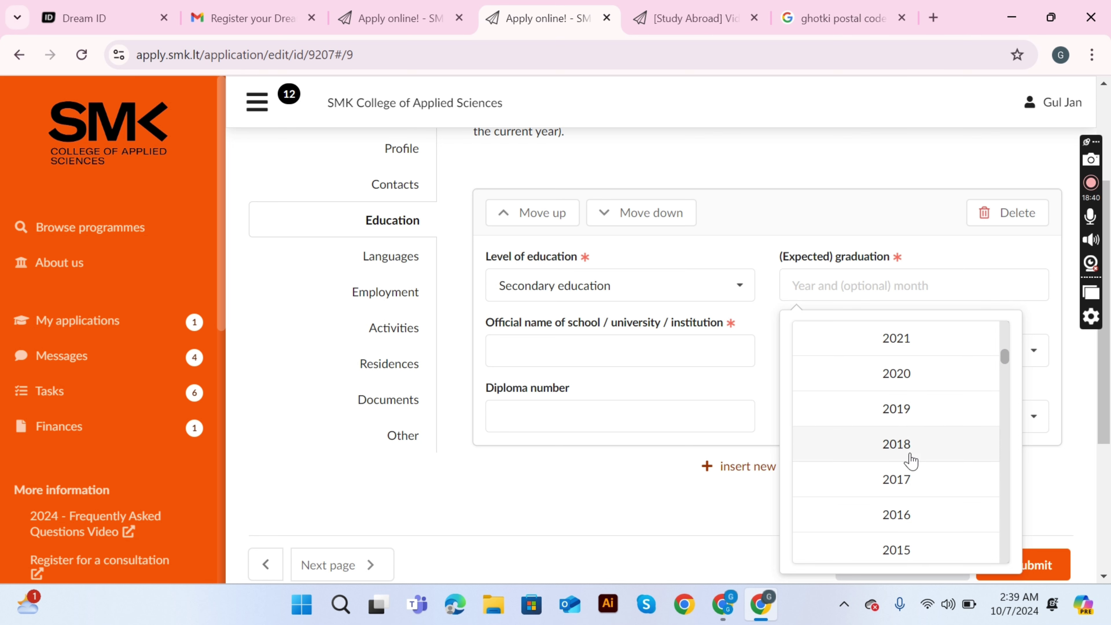
{"action": "left_click", "coordinate": [894, 480]}
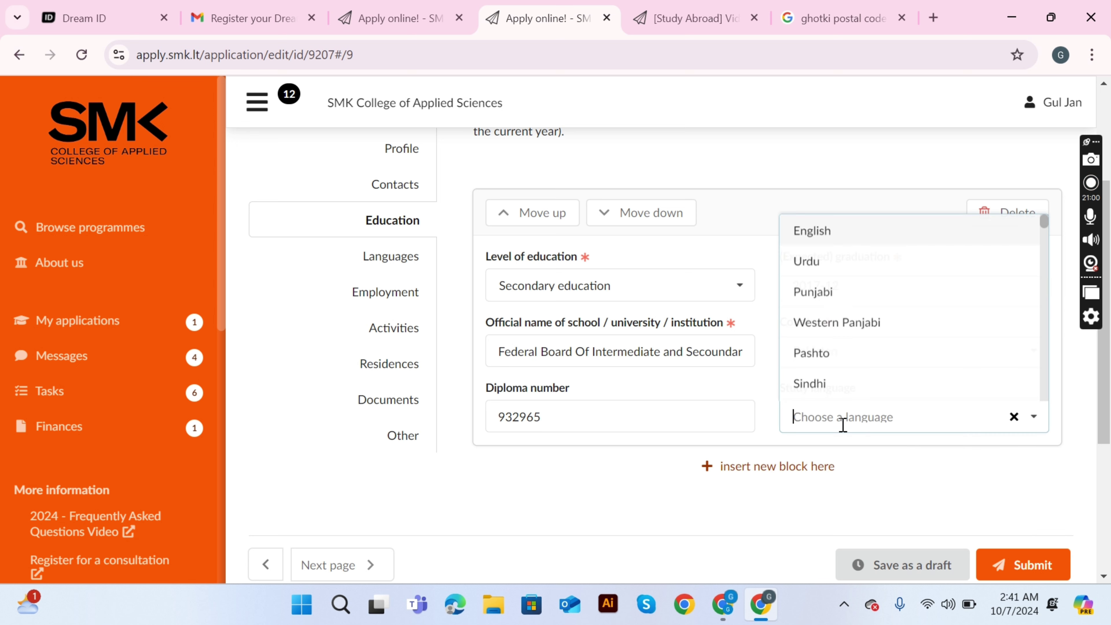
{"action": "left_click", "coordinate": [815, 226]}
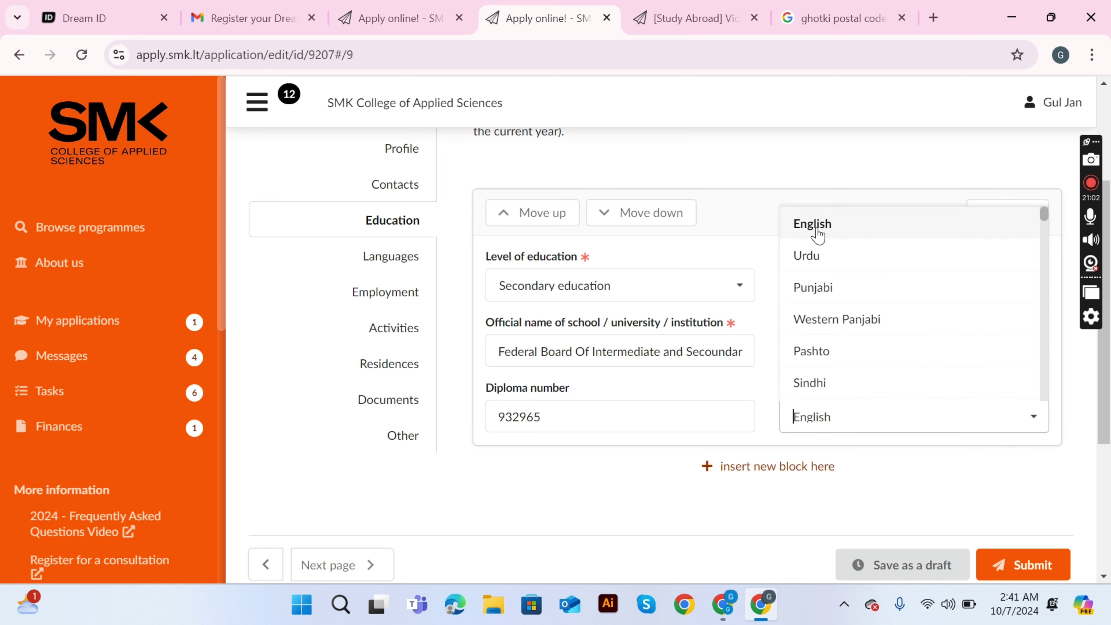
Step: Add a second Vocational education entry graduating 2019-09 in Pakistan, taught in English
{"action": "left_click", "coordinate": [786, 467]}
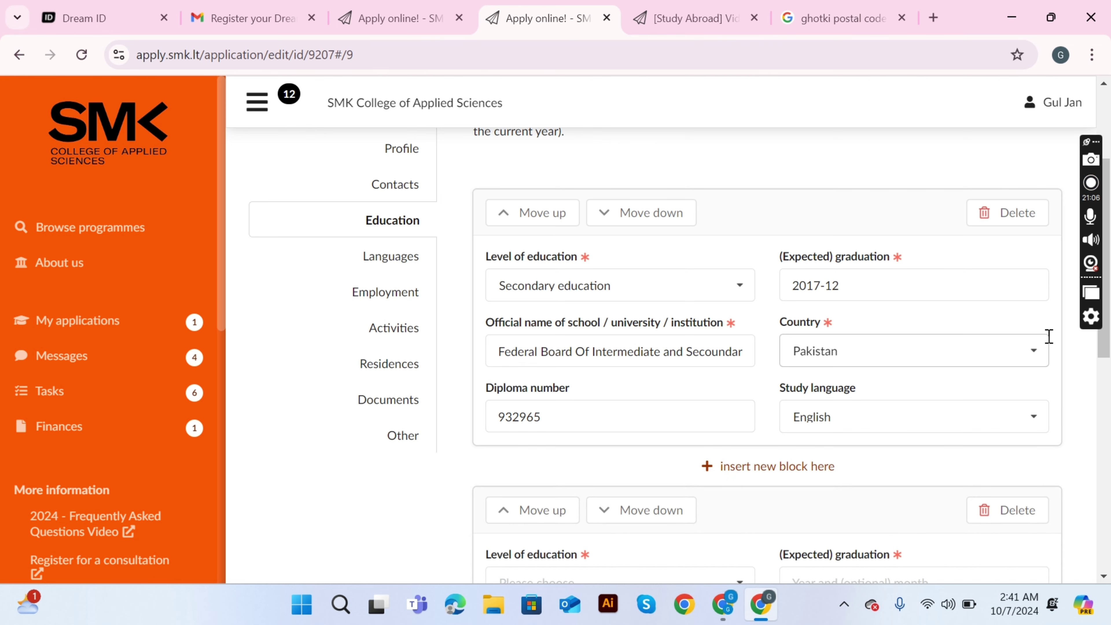
{"action": "scroll", "coordinate": [825, 371], "scroll_direction": "down", "scroll_amount": 4}
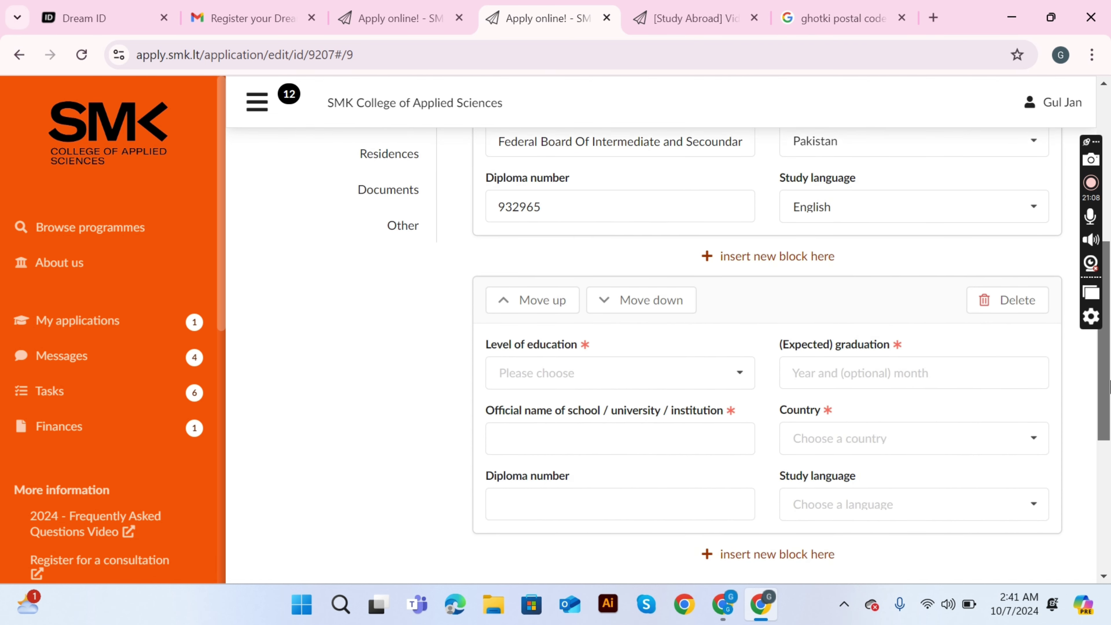
{"action": "left_click", "coordinate": [731, 372]}
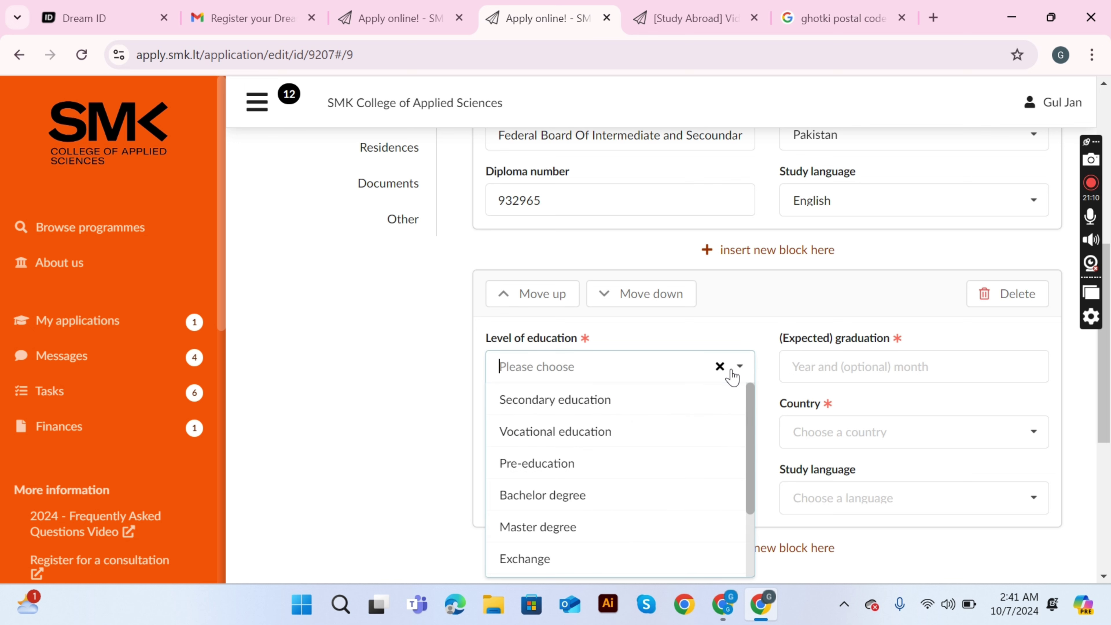
{"action": "left_click", "coordinate": [580, 433]}
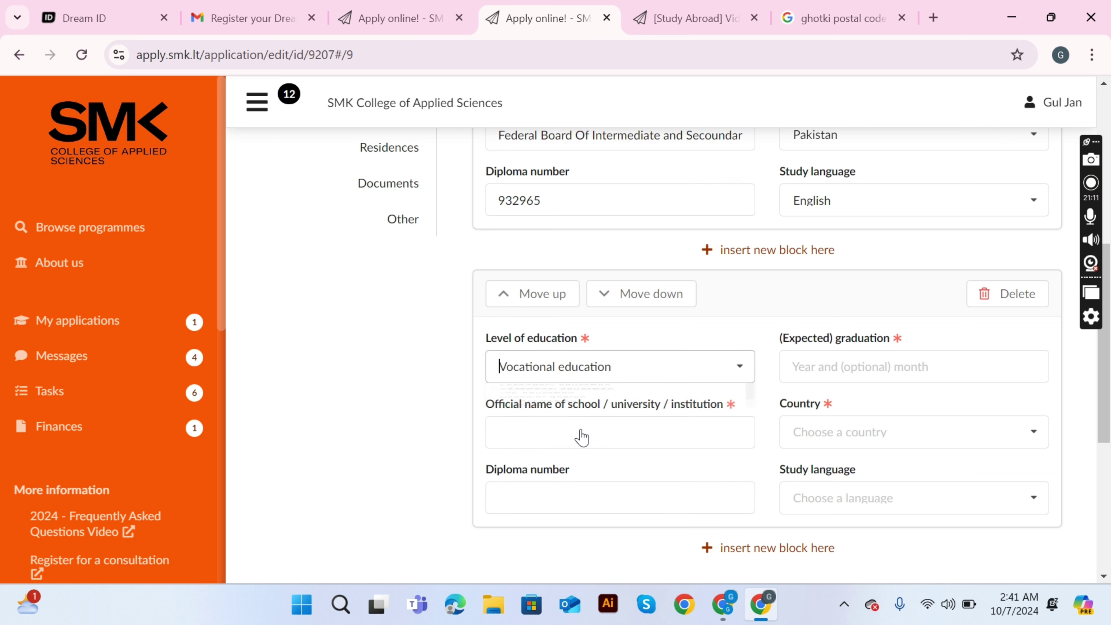
{"action": "left_click", "coordinate": [887, 360]}
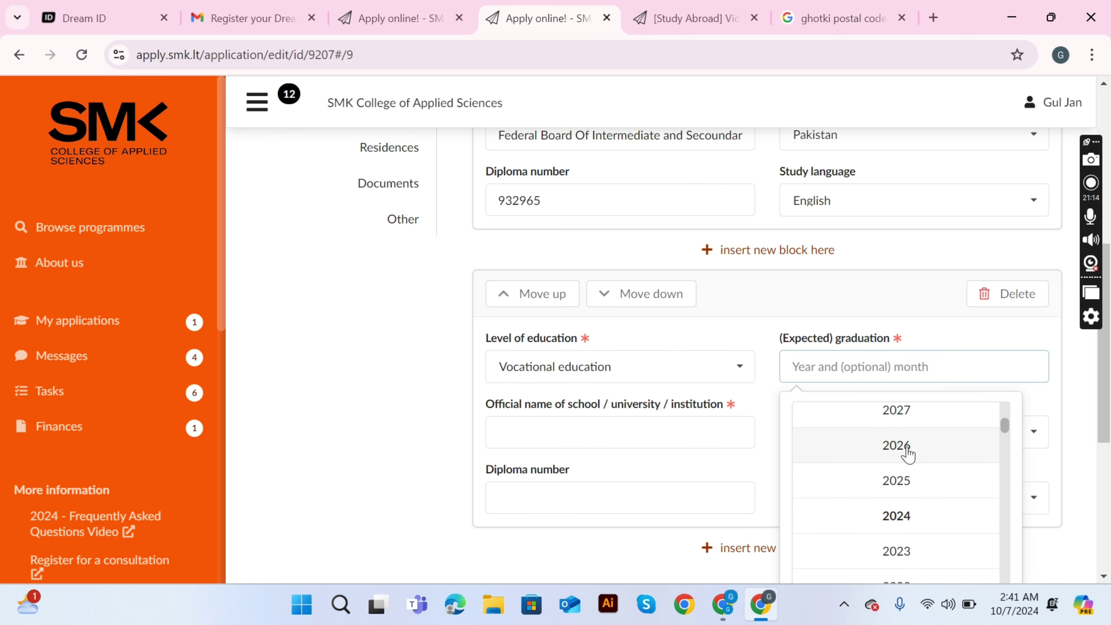
{"action": "type", "text": "2019-"}
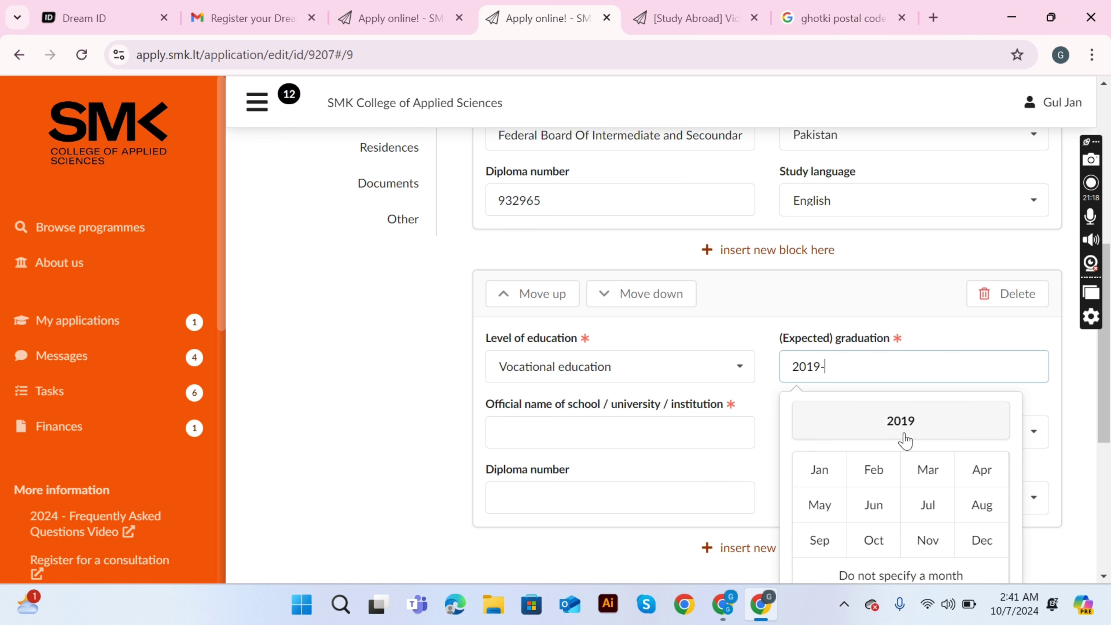
{"action": "left_click", "coordinate": [904, 437]}
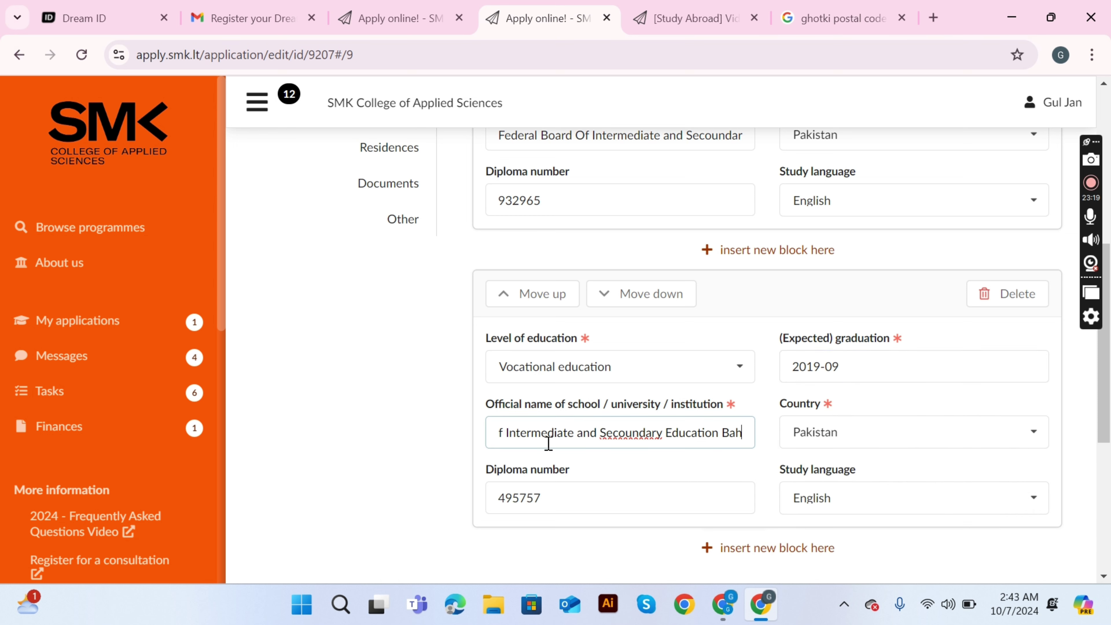
{"action": "type", "text": "awal"}
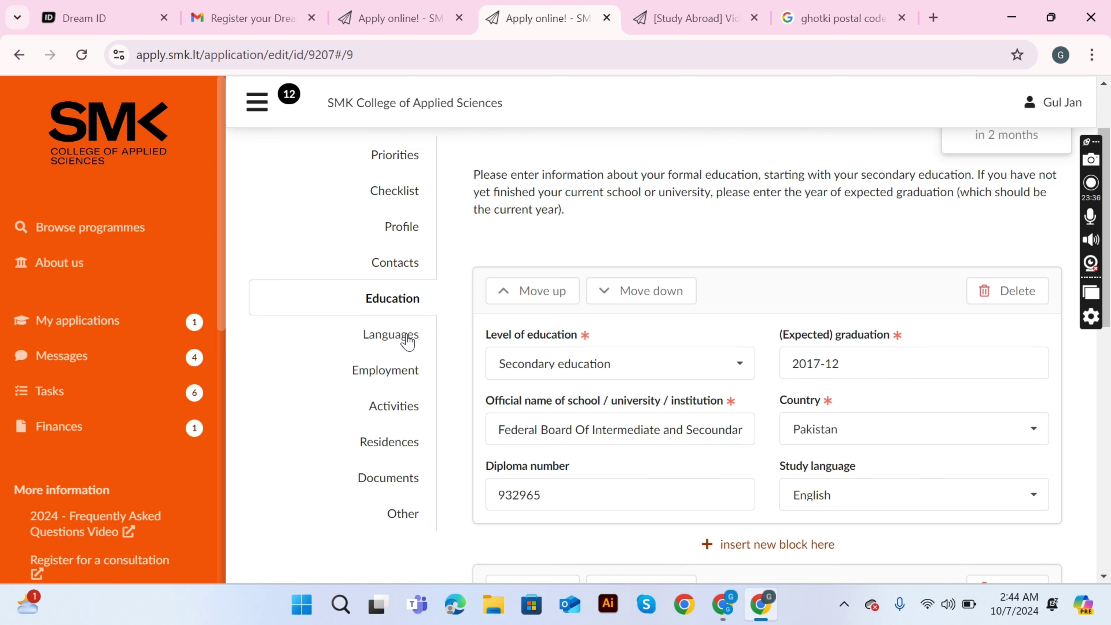
{"action": "left_click", "coordinate": [404, 338]}
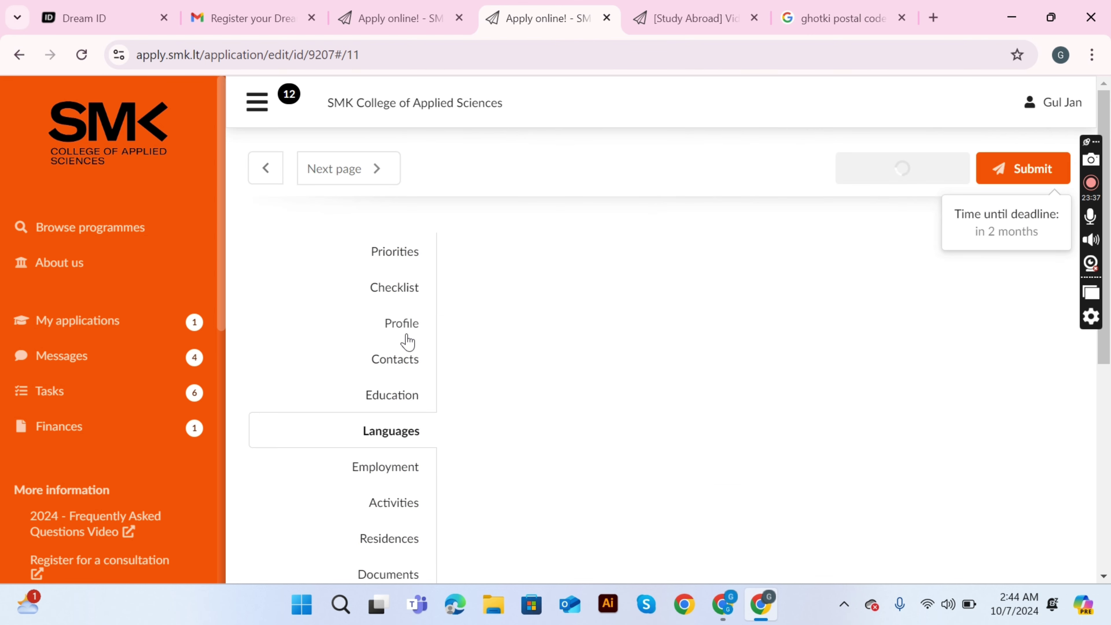
Step: Add English as a foreign language: proof Other, proficiency C2 (proficient user), 4 years studied
{"action": "left_click_drag", "start_coordinate": [1108, 244], "coordinate": [1109, 354]}
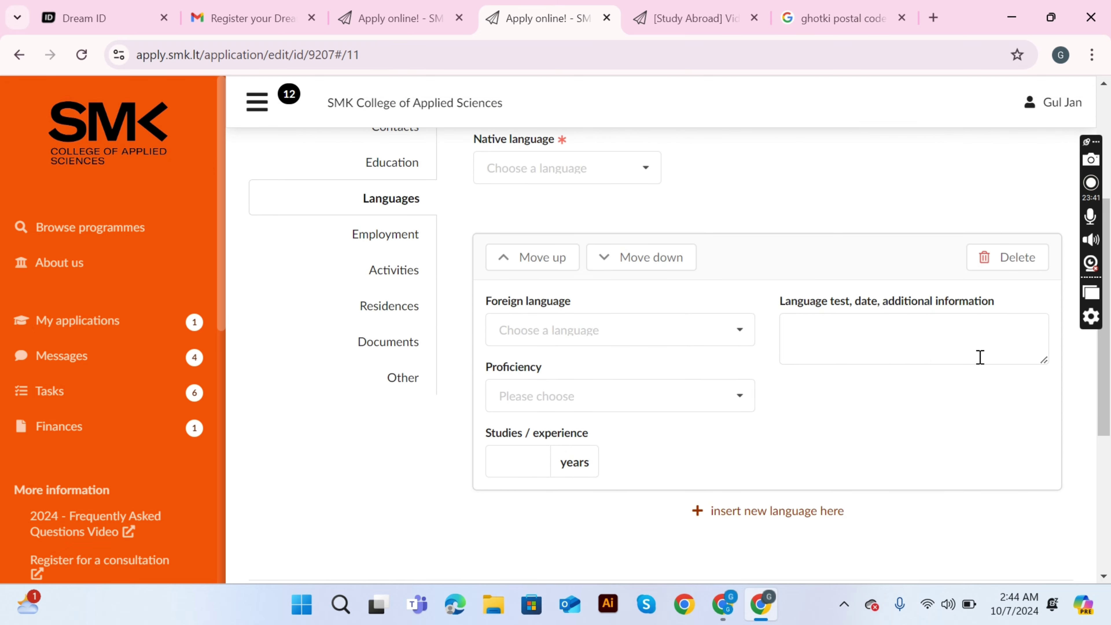
{"action": "left_click", "coordinate": [741, 339]}
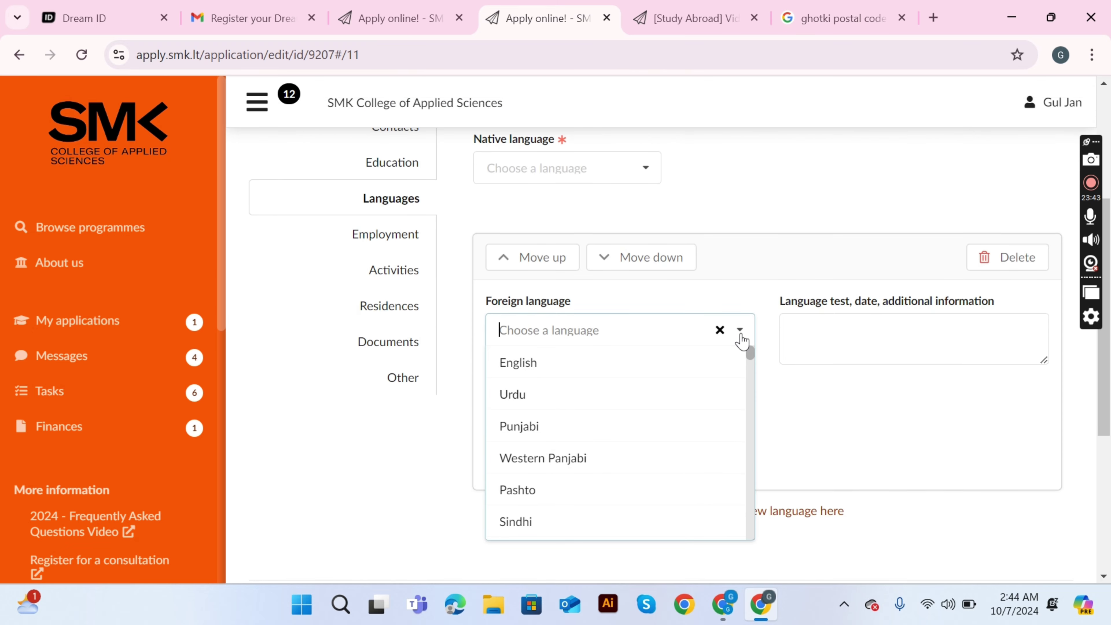
{"action": "left_click", "coordinate": [549, 368]}
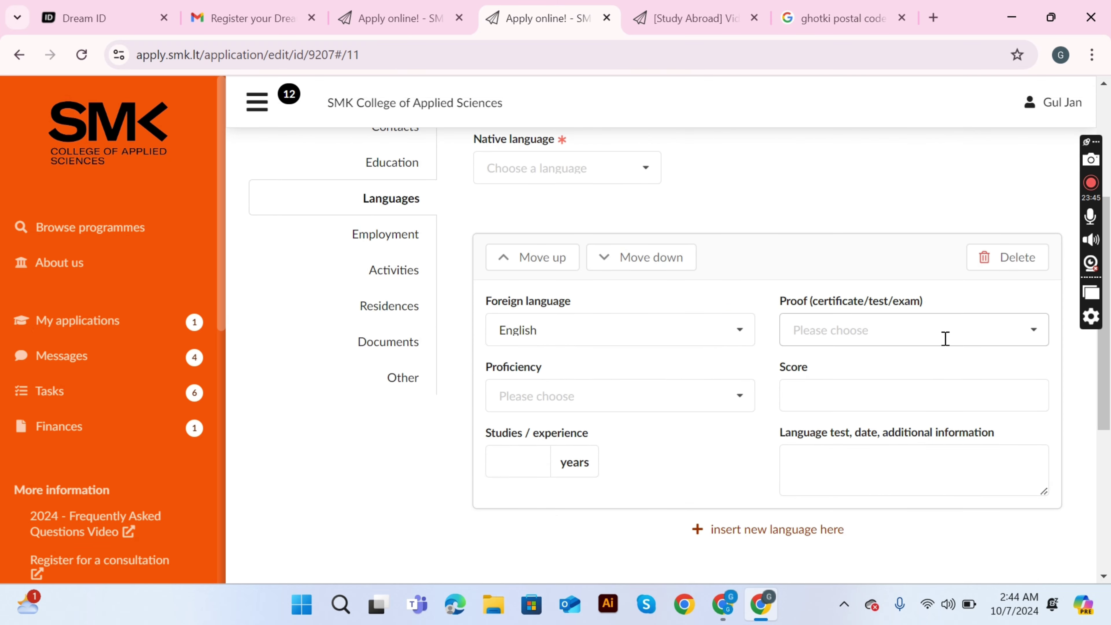
{"action": "left_click", "coordinate": [1026, 332]}
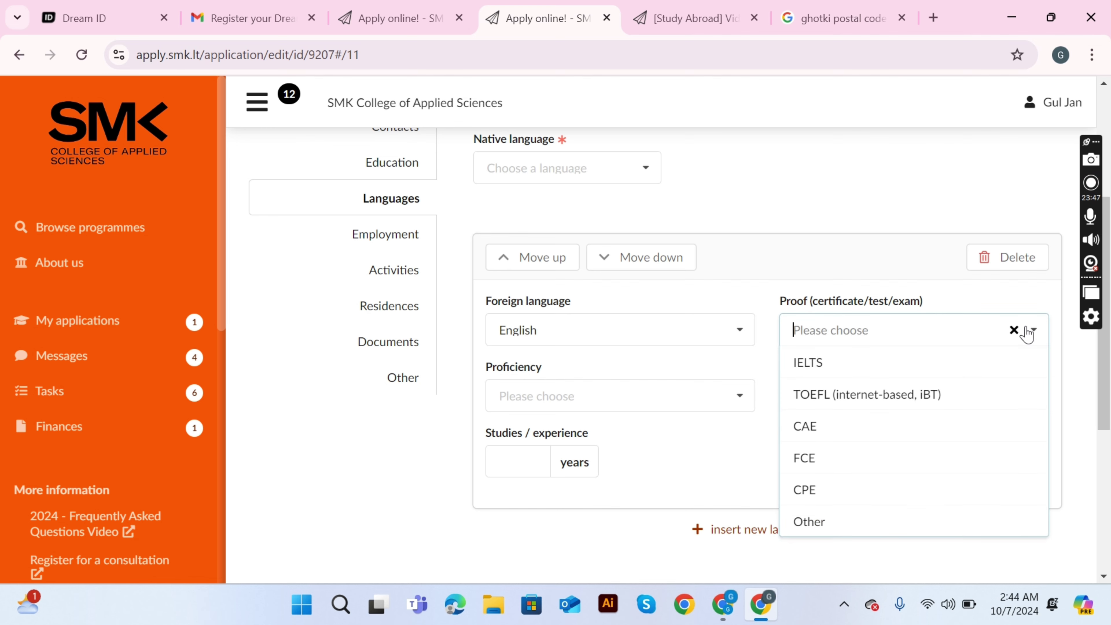
{"action": "left_click", "coordinate": [832, 531]}
{"action": "left_click", "coordinate": [665, 396]}
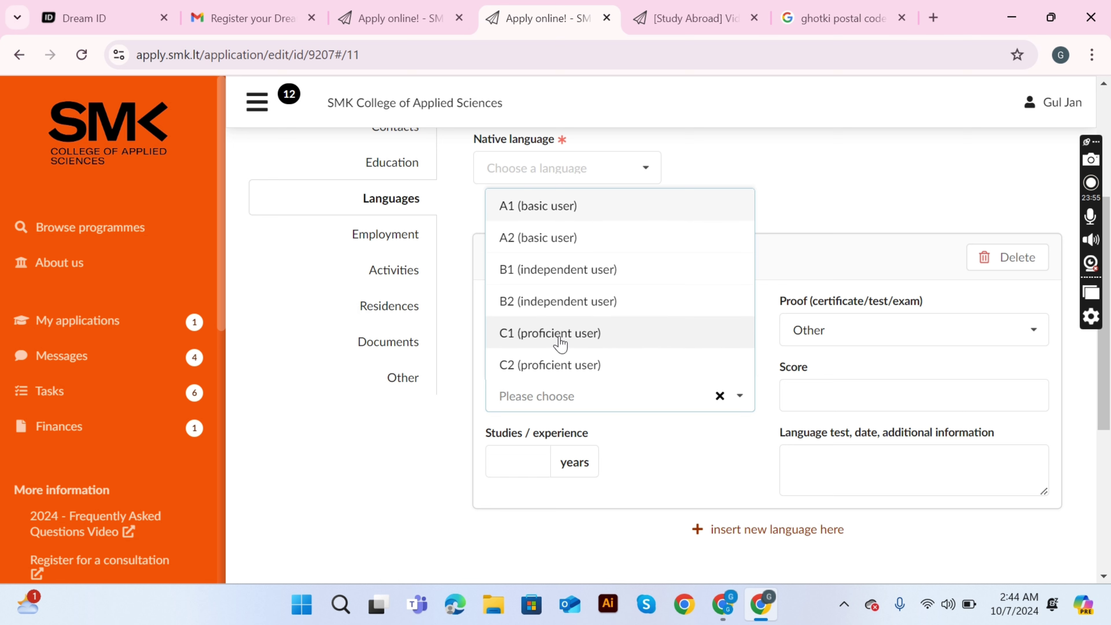
{"action": "left_click", "coordinate": [565, 373]}
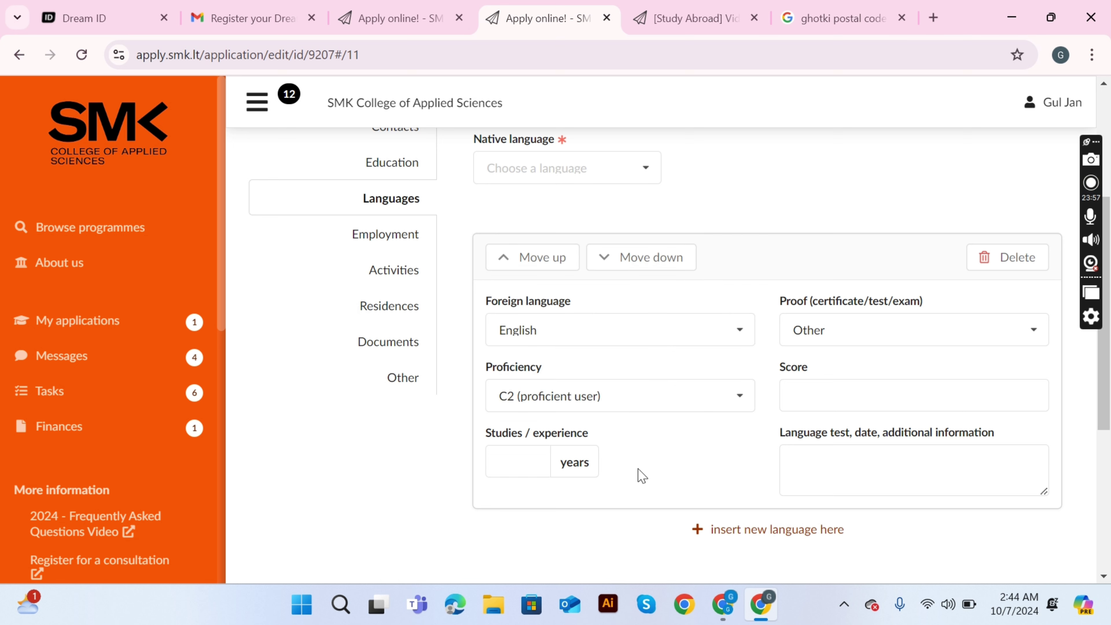
{"action": "left_click", "coordinate": [540, 460]}
{"action": "left_click", "coordinate": [721, 464]}
Step: Recheck the English C2 entry in Languages, then return to the Employment section
{"action": "left_click", "coordinate": [392, 240]}
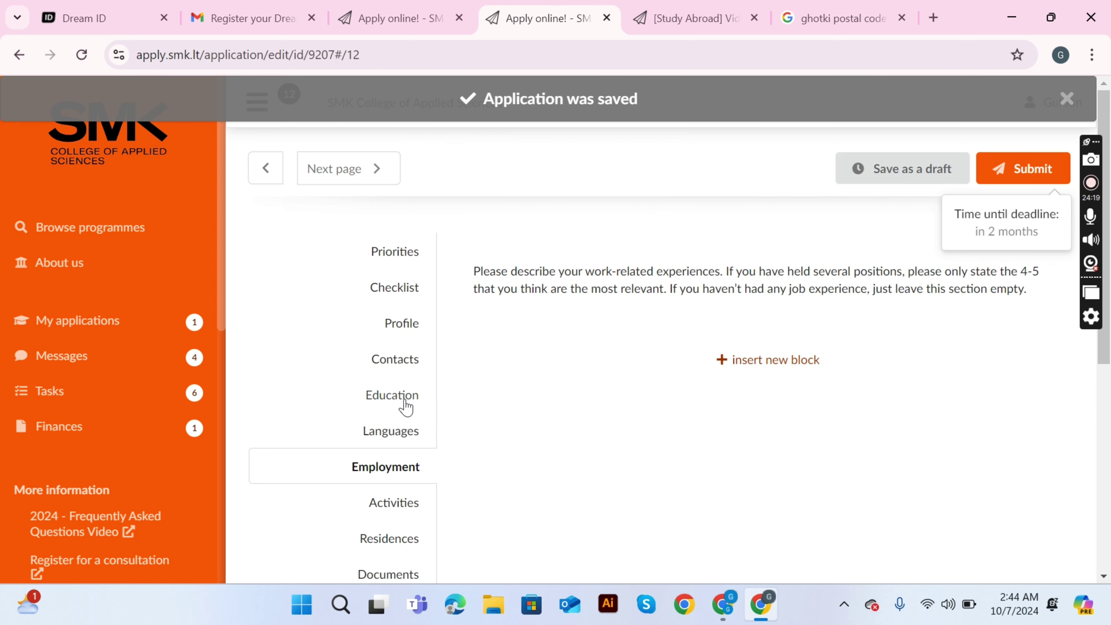
{"action": "left_click", "coordinate": [388, 434]}
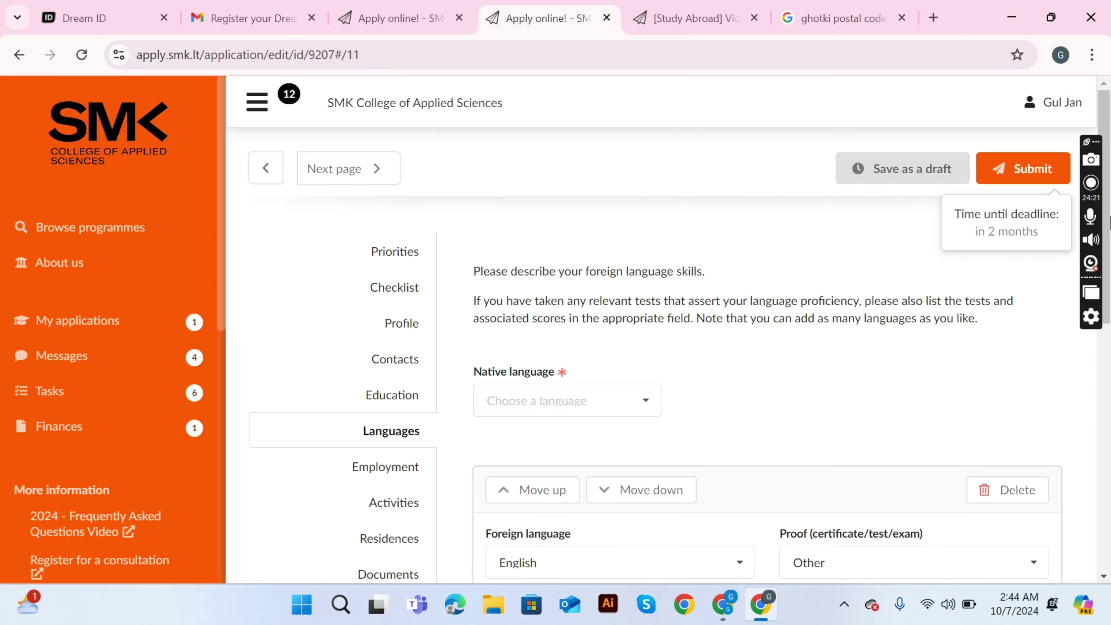
{"action": "scroll", "coordinate": [1106, 271], "scroll_direction": "down", "scroll_amount": 5}
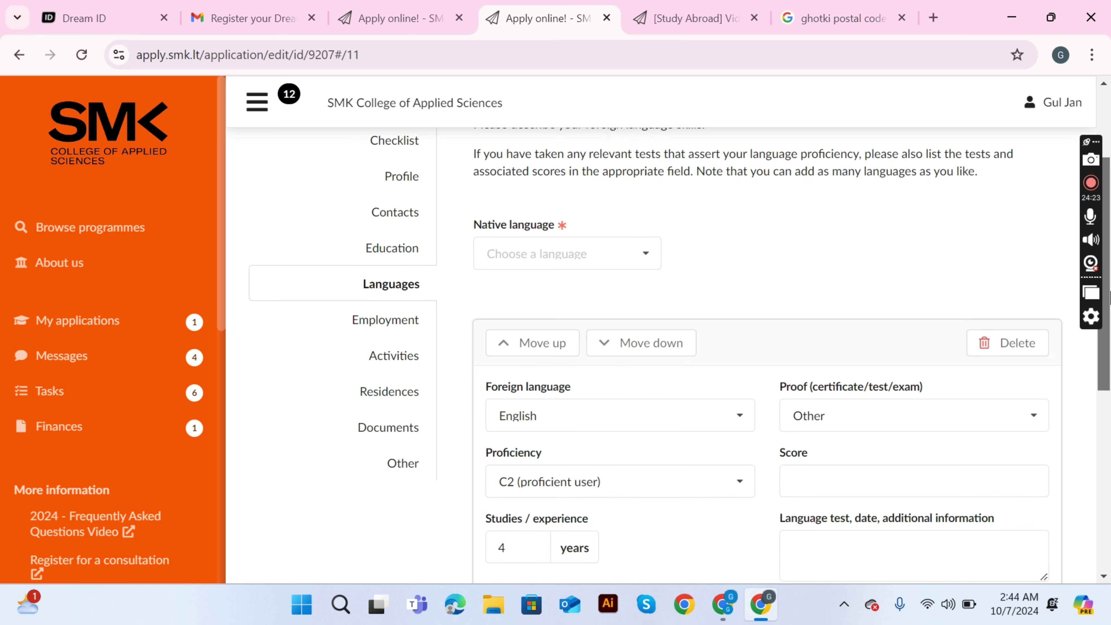
{"action": "left_click_drag", "start_coordinate": [1110, 334], "coordinate": [1106, 300]}
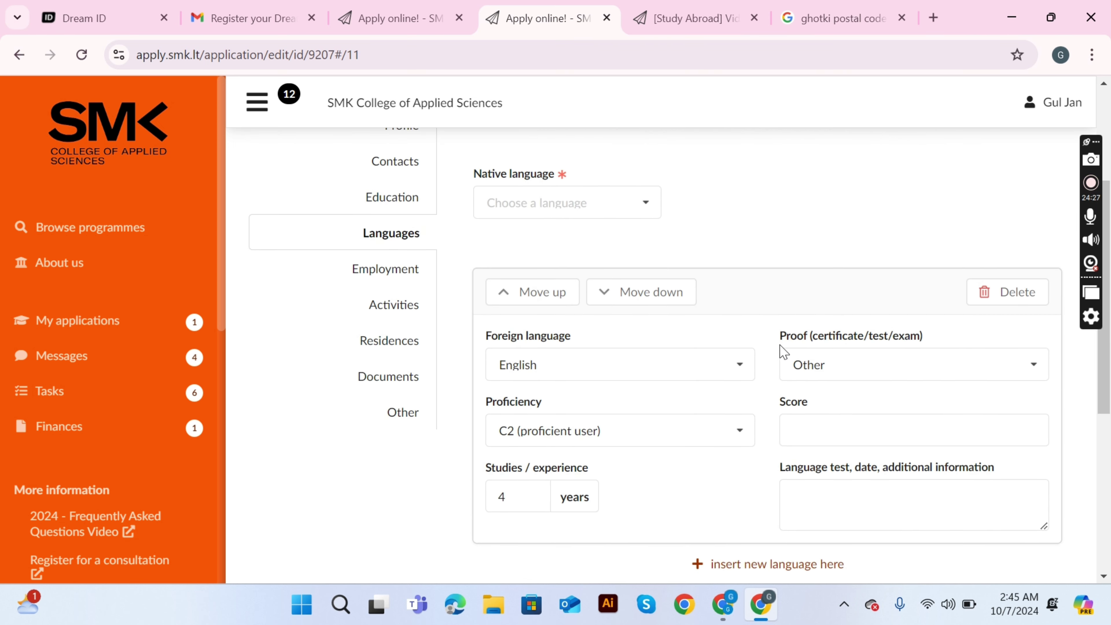
{"action": "left_click", "coordinate": [698, 428]}
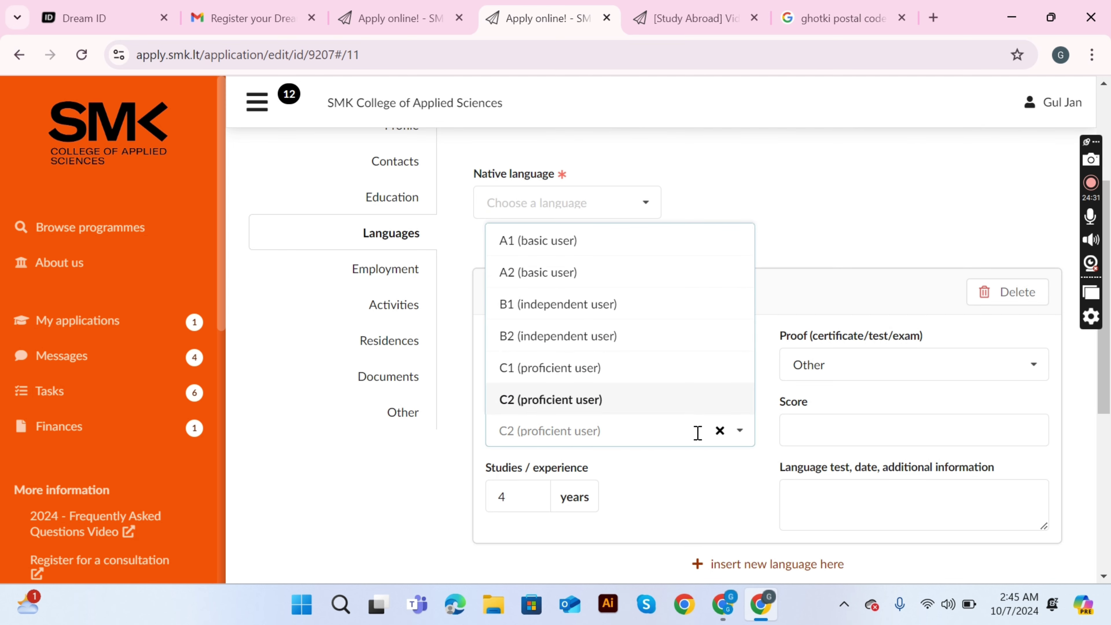
{"action": "left_click", "coordinate": [404, 280]}
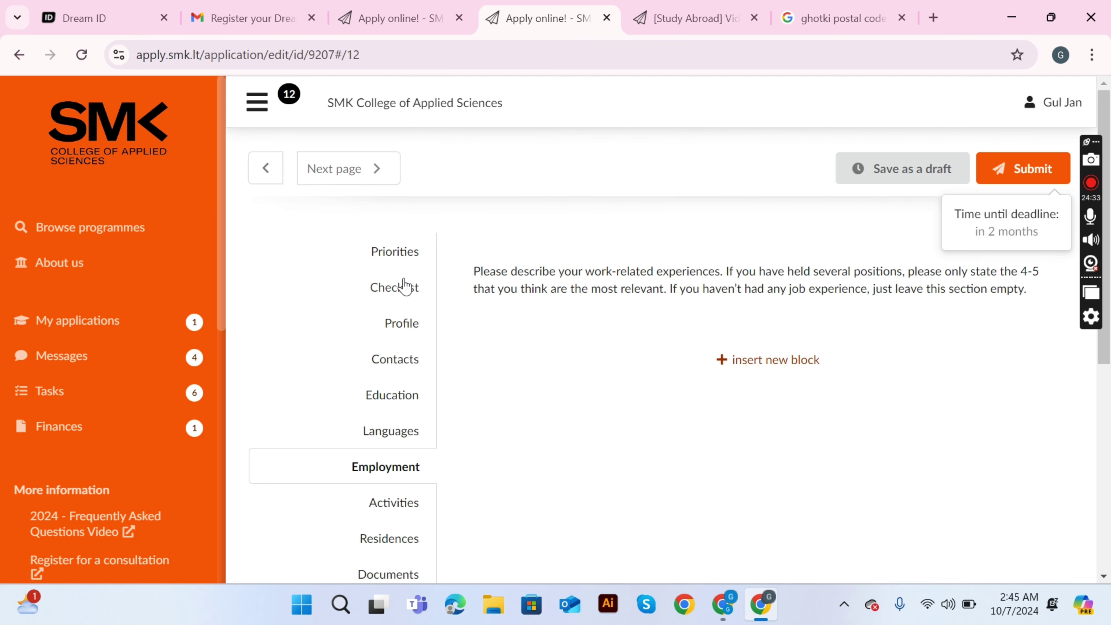
{"action": "right_click", "coordinate": [402, 510]}
Step: Insert a new blank activity block in Activities, then go to the Residences section
{"action": "left_click", "coordinate": [364, 504]}
{"action": "left_click", "coordinate": [363, 503]}
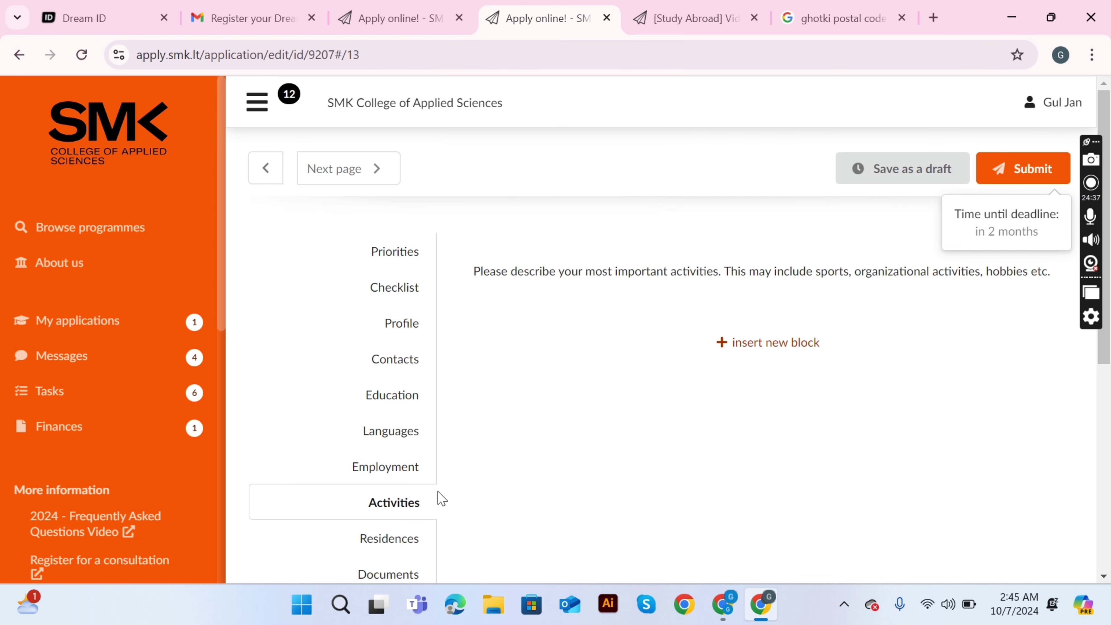
{"action": "scroll", "coordinate": [1106, 221], "scroll_direction": "down", "scroll_amount": 2}
{"action": "scroll", "coordinate": [1109, 221], "scroll_direction": "down", "scroll_amount": 1}
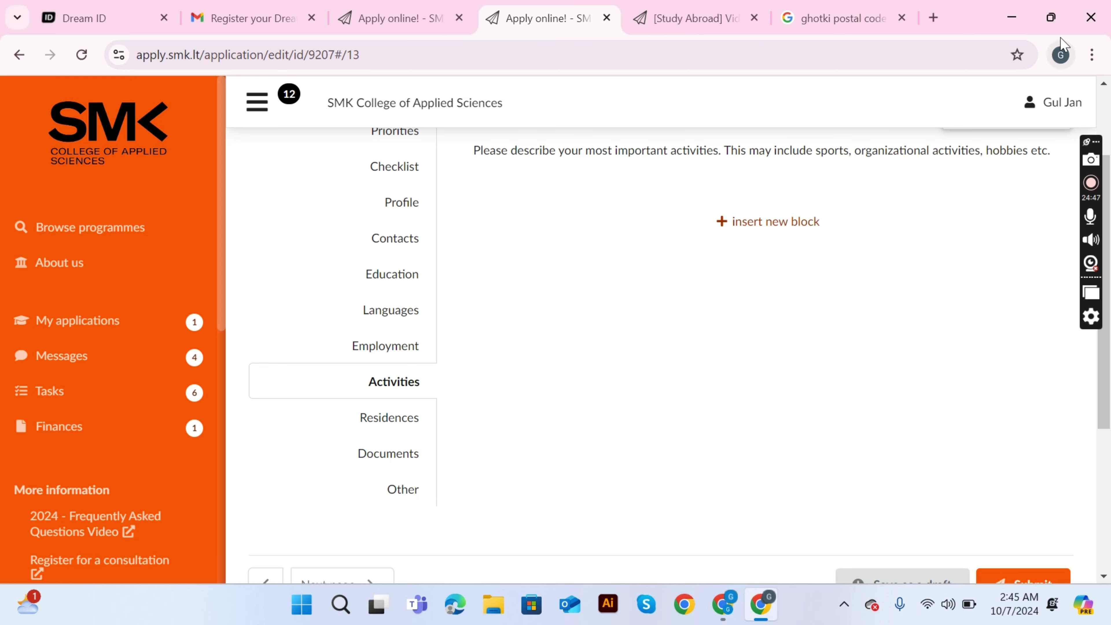
{"action": "left_click", "coordinate": [747, 223]}
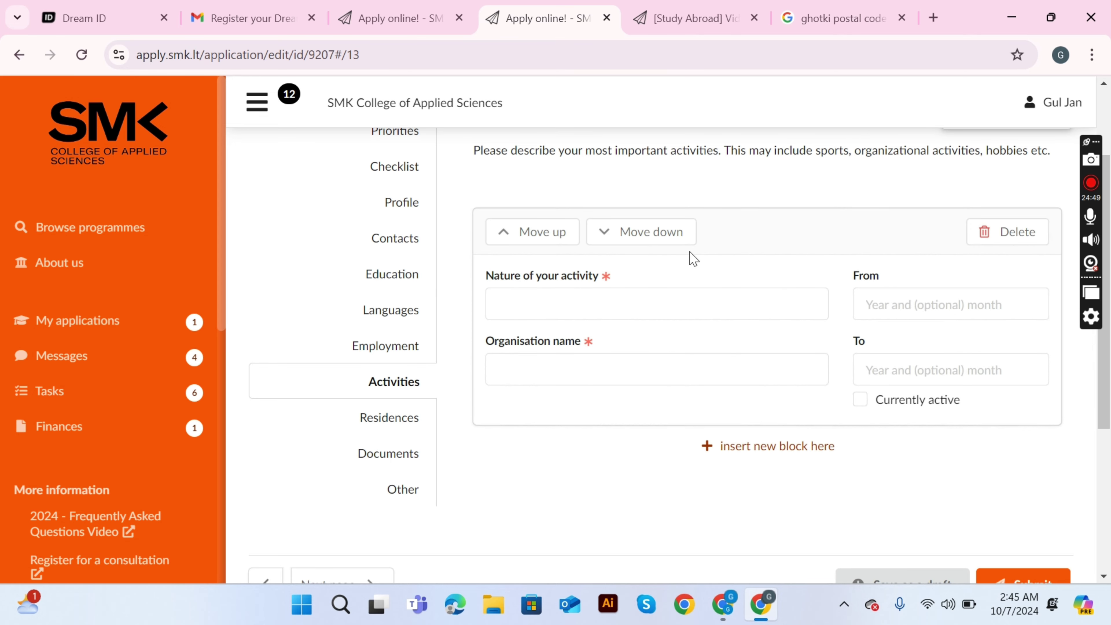
{"action": "left_click", "coordinate": [600, 307]}
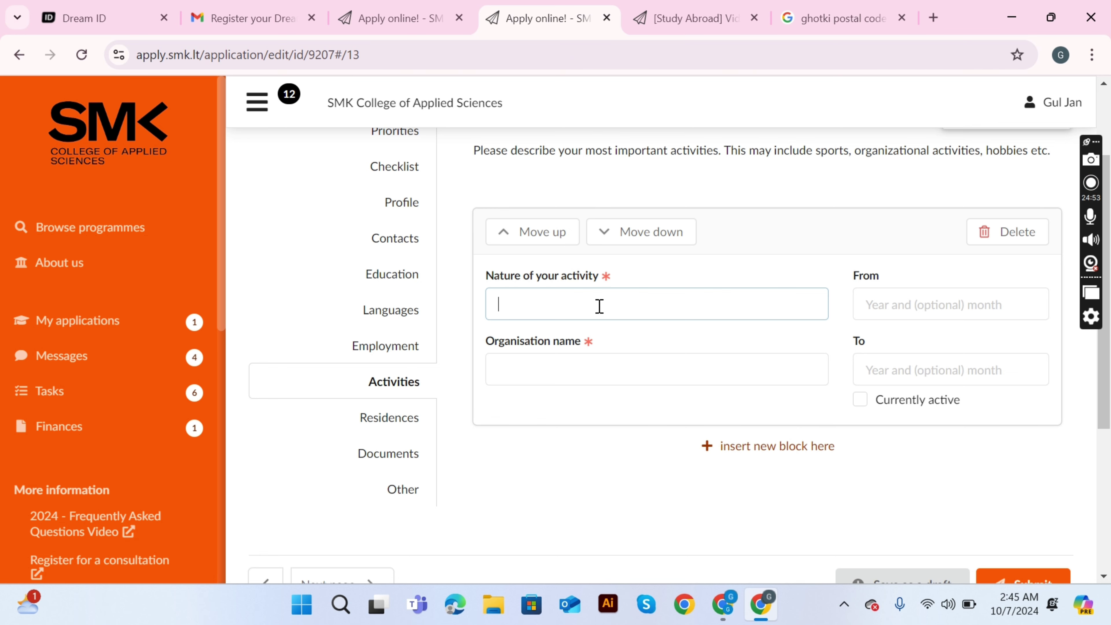
{"action": "left_click", "coordinate": [409, 420]}
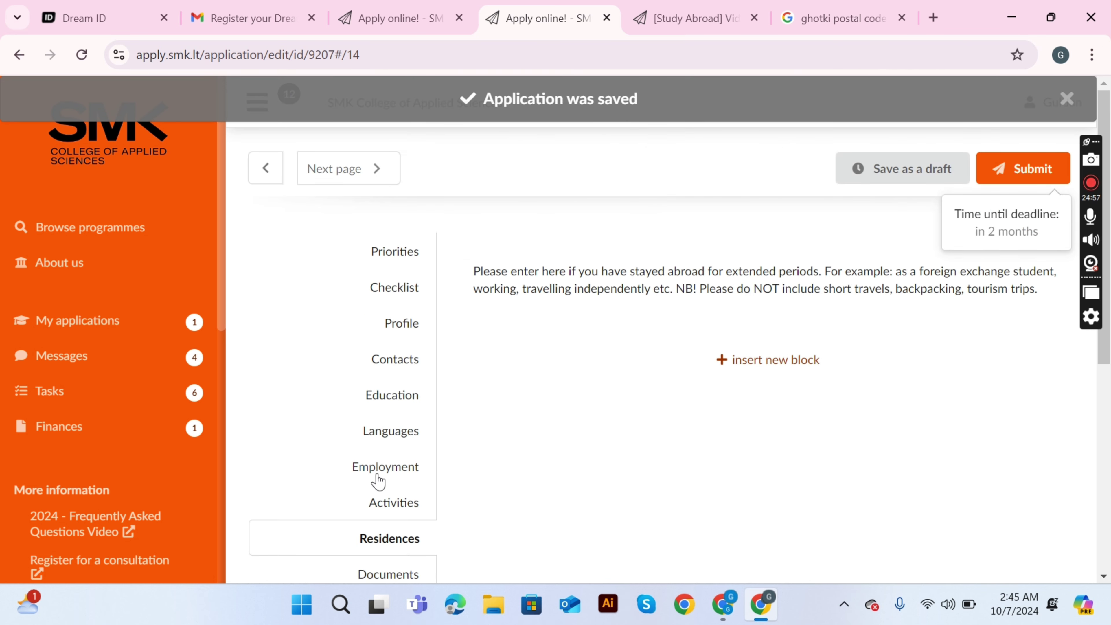
Step: Scroll past the empty Residences section and go to the Documents section
{"action": "scroll", "coordinate": [623, 315], "scroll_direction": "down", "scroll_amount": 5}
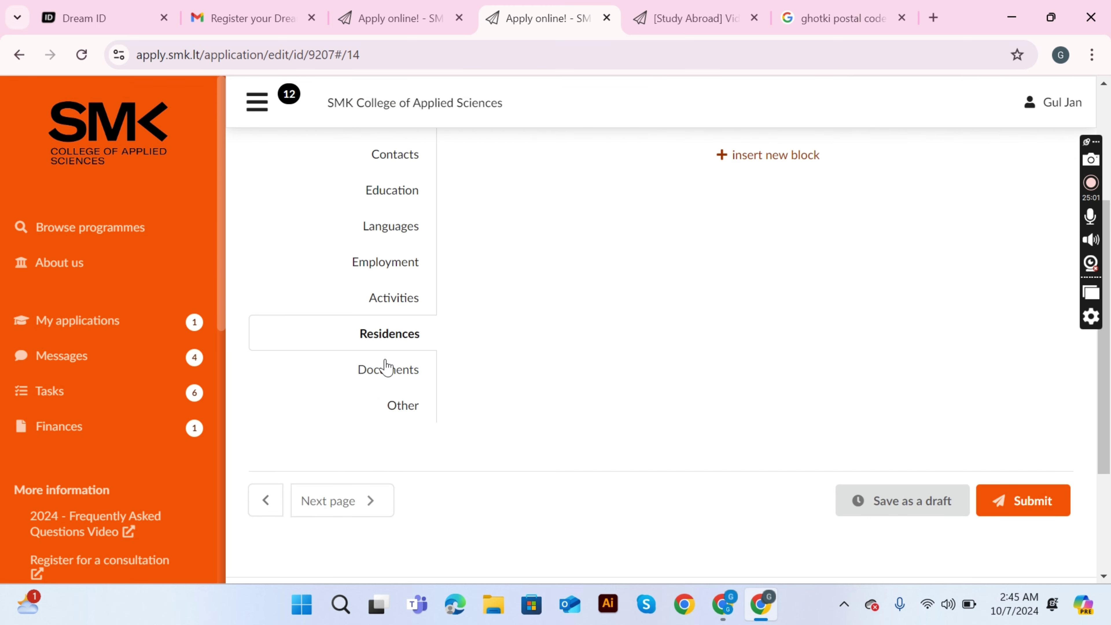
{"action": "right_click", "coordinate": [386, 367]}
{"action": "right_click", "coordinate": [371, 376]}
{"action": "scroll", "coordinate": [508, 376], "scroll_direction": "down", "scroll_amount": 1}
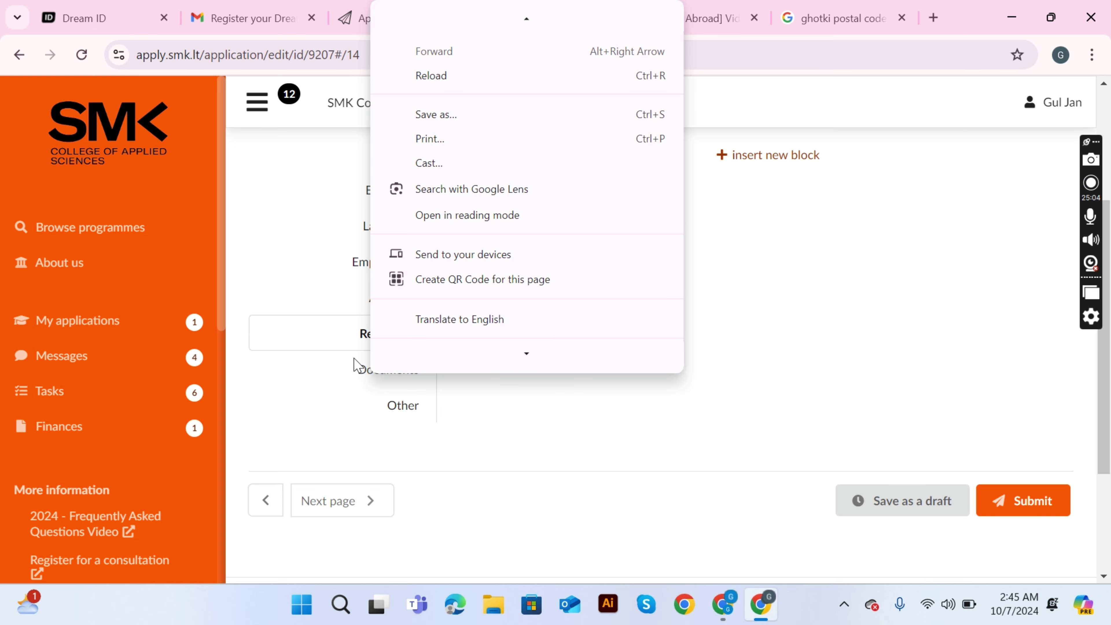
{"action": "left_click", "coordinate": [361, 375]}
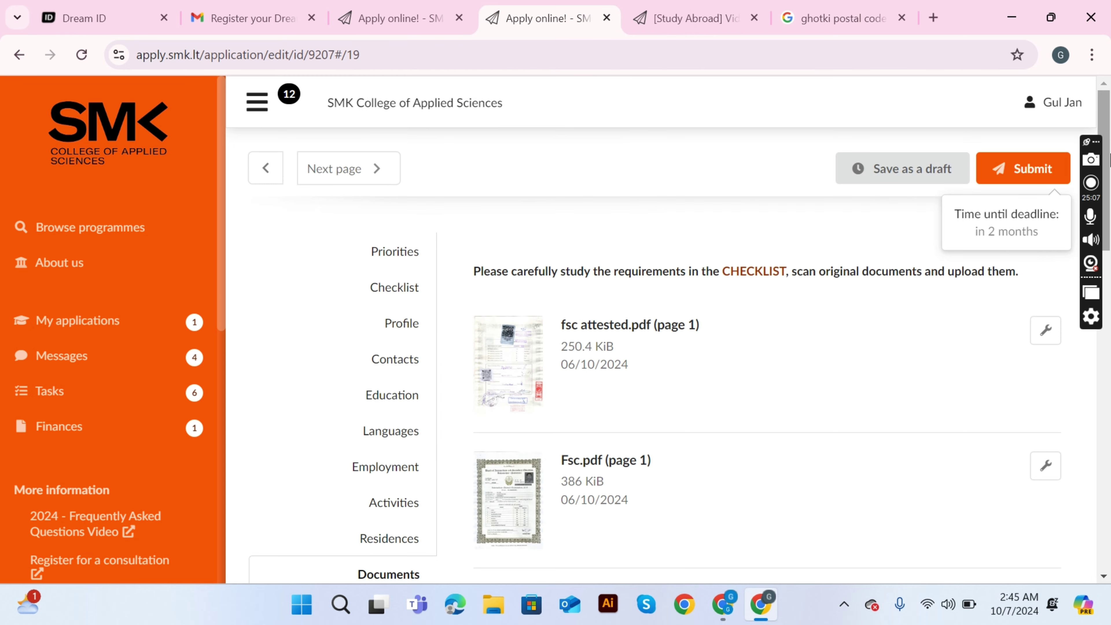
Step: Scroll through the uploaded PDF documents and go to the Other section
{"action": "left_click_drag", "start_coordinate": [1110, 149], "coordinate": [1071, 240]}
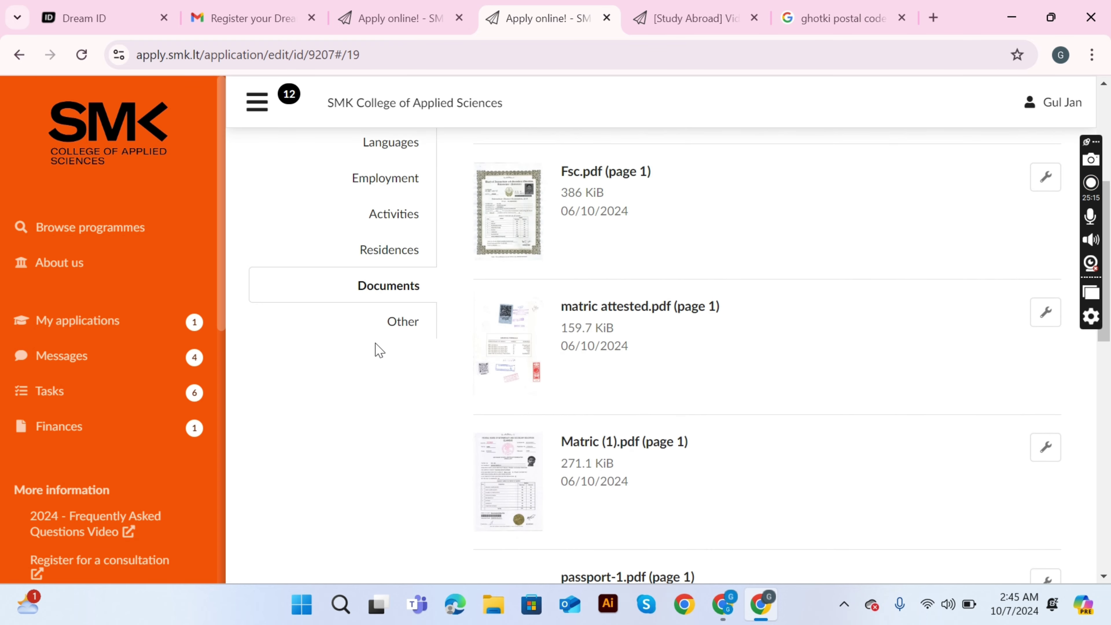
{"action": "left_click", "coordinate": [398, 325]}
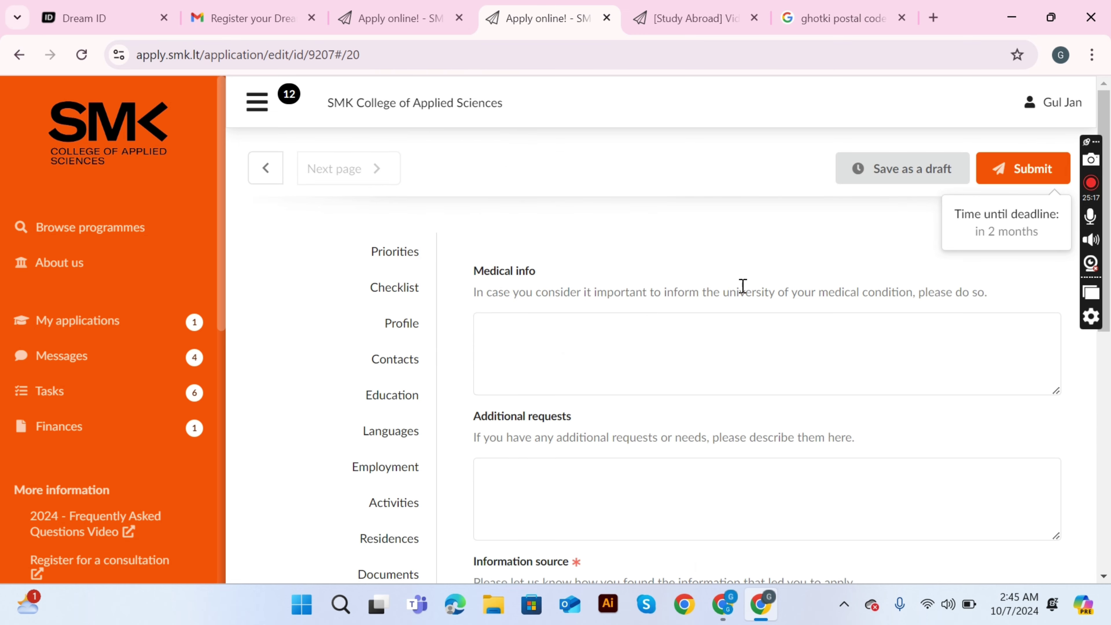
Step: Scroll through the Other page, then return to the Activities section
{"action": "left_click_drag", "start_coordinate": [1107, 238], "coordinate": [1109, 442]}
{"action": "scroll", "coordinate": [1109, 442], "scroll_direction": "up", "scroll_amount": 5}
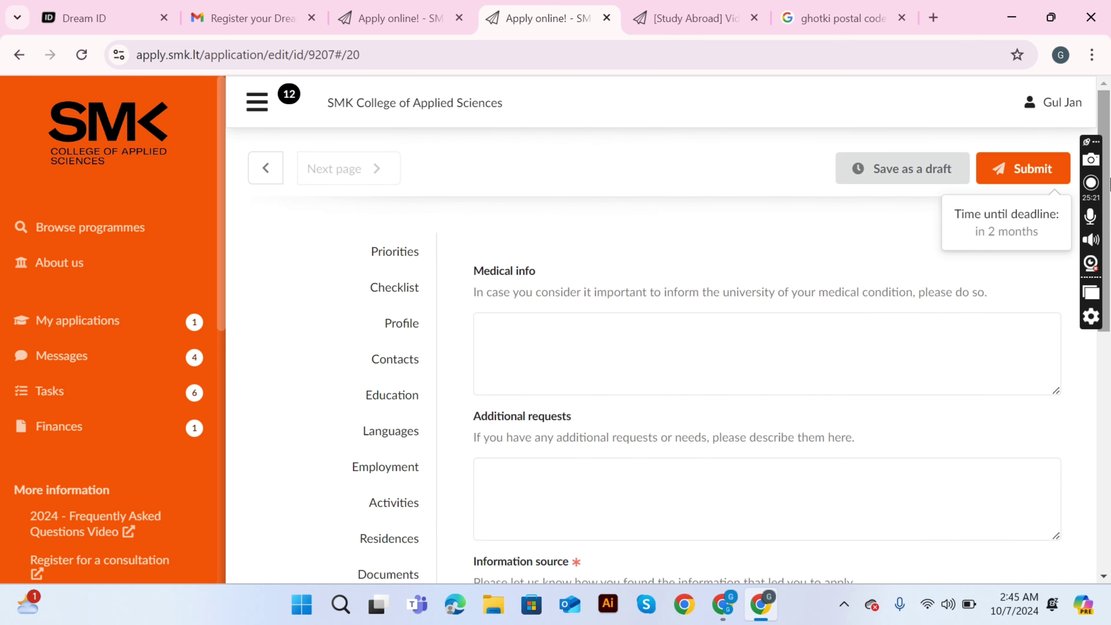
{"action": "scroll", "coordinate": [1109, 470], "scroll_direction": "down", "scroll_amount": 5}
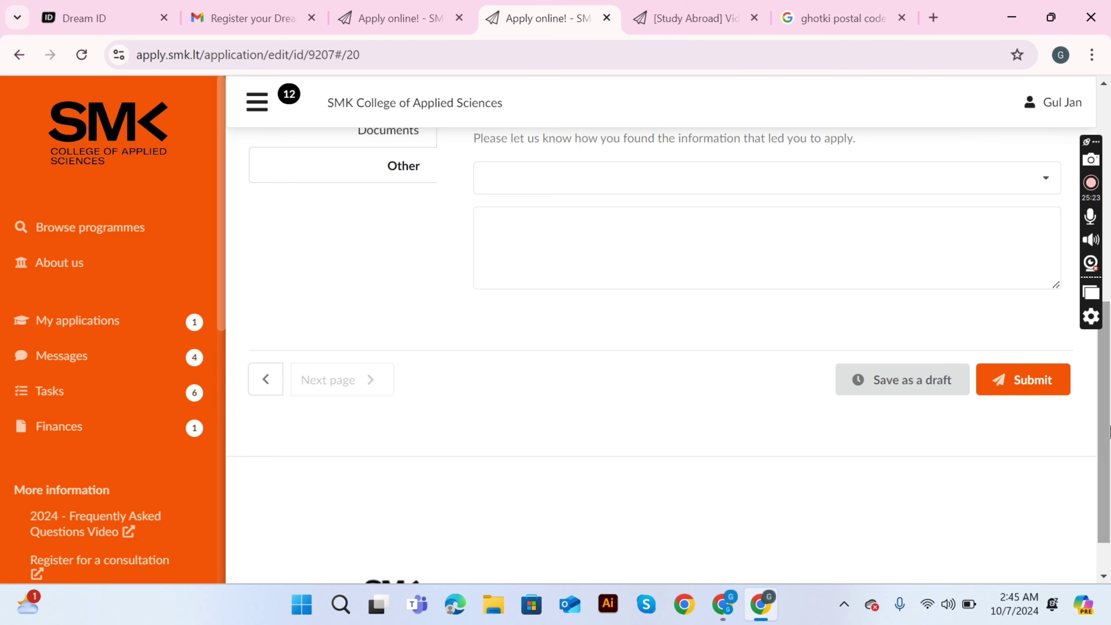
{"action": "left_click_drag", "start_coordinate": [1110, 405], "coordinate": [1108, 252]}
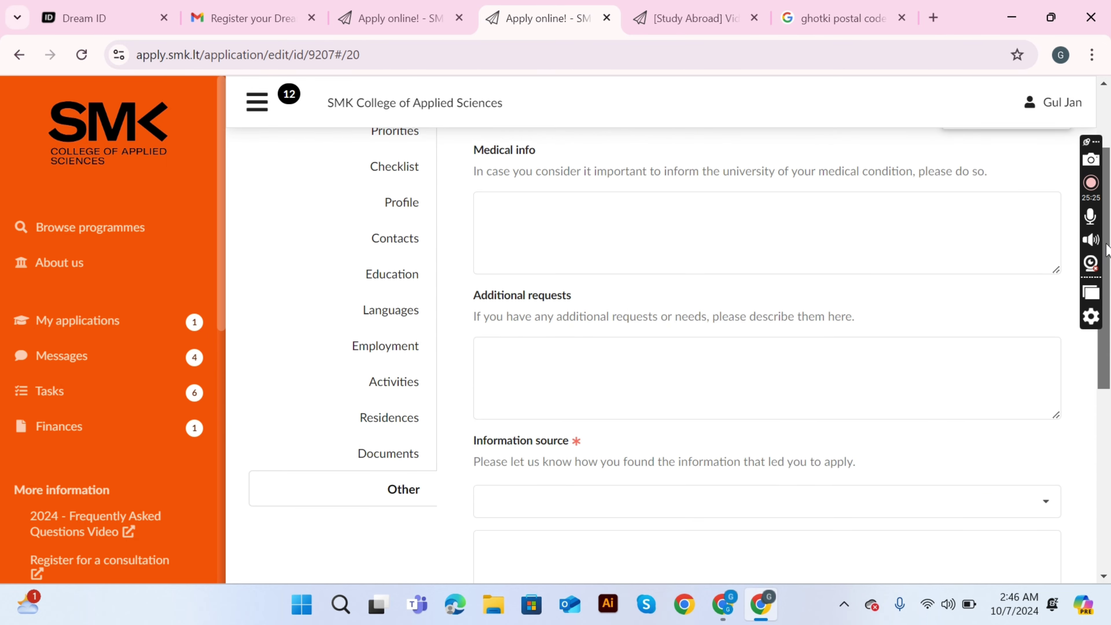
{"action": "left_click", "coordinate": [409, 380]}
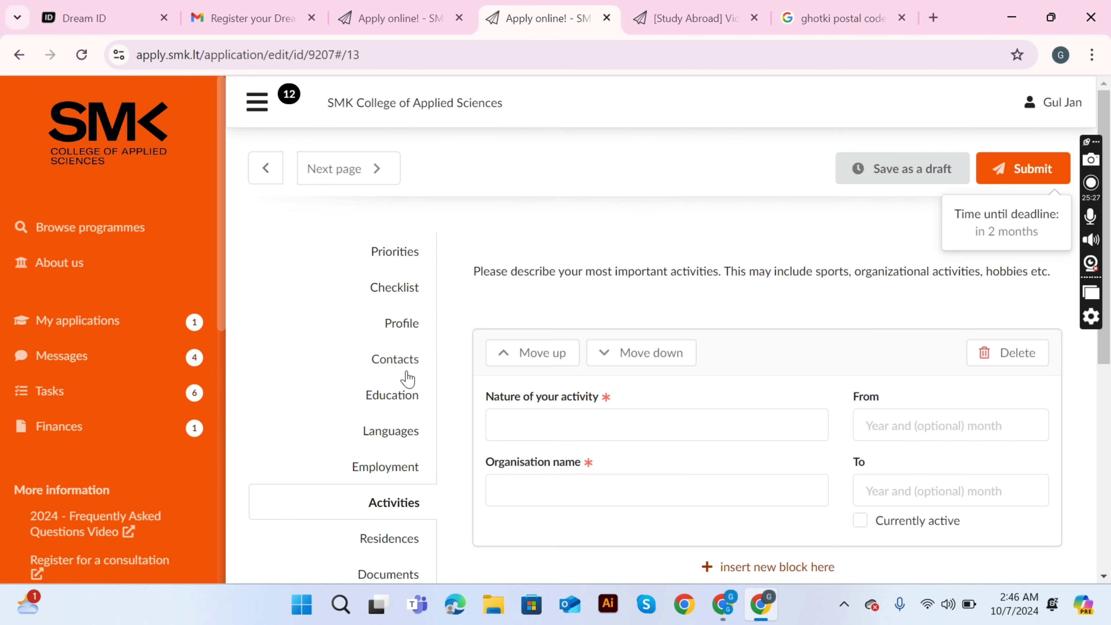
Step: Enter 'vlogging' as the activity's nature and 2019 as its start year
{"action": "left_click", "coordinate": [604, 439]}
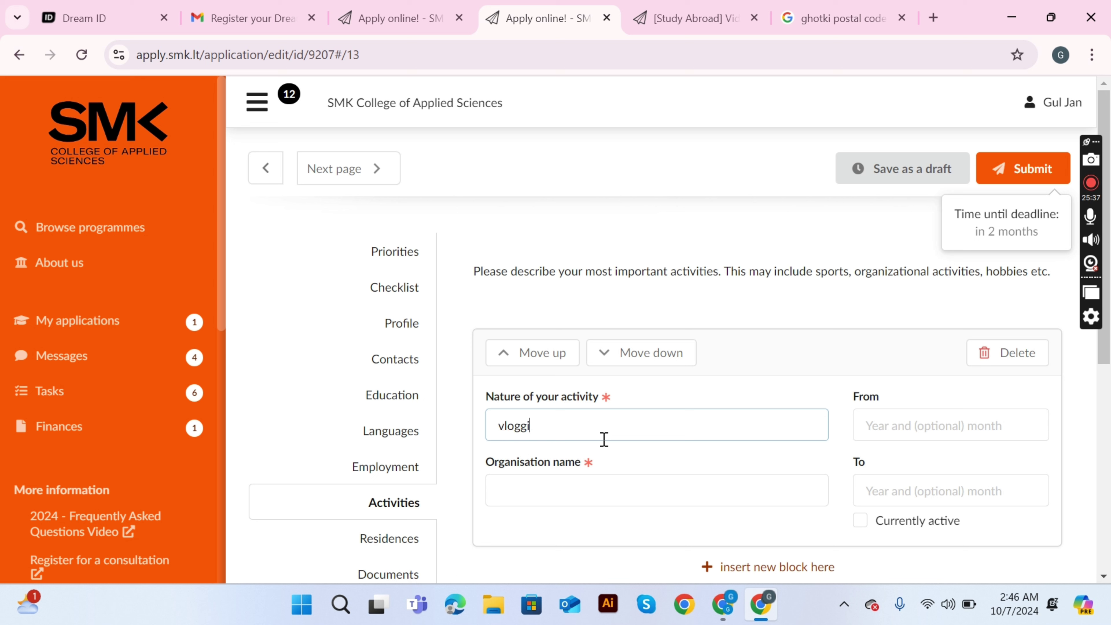
{"action": "left_click", "coordinate": [912, 425]}
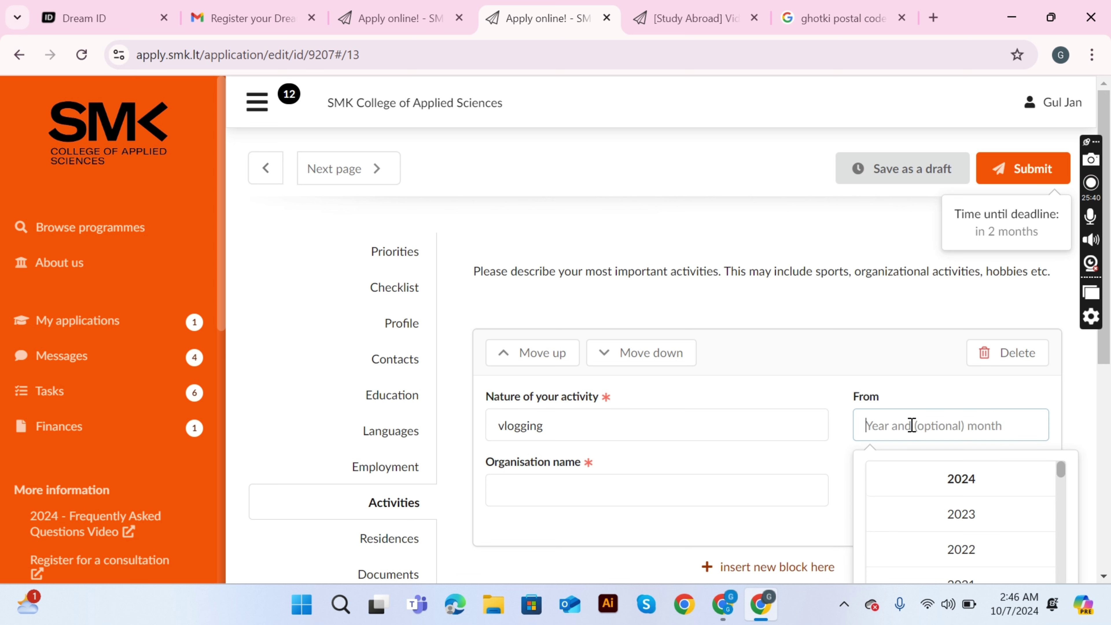
{"action": "type", "text": "201"}
{"action": "left_click", "coordinate": [1004, 493]}
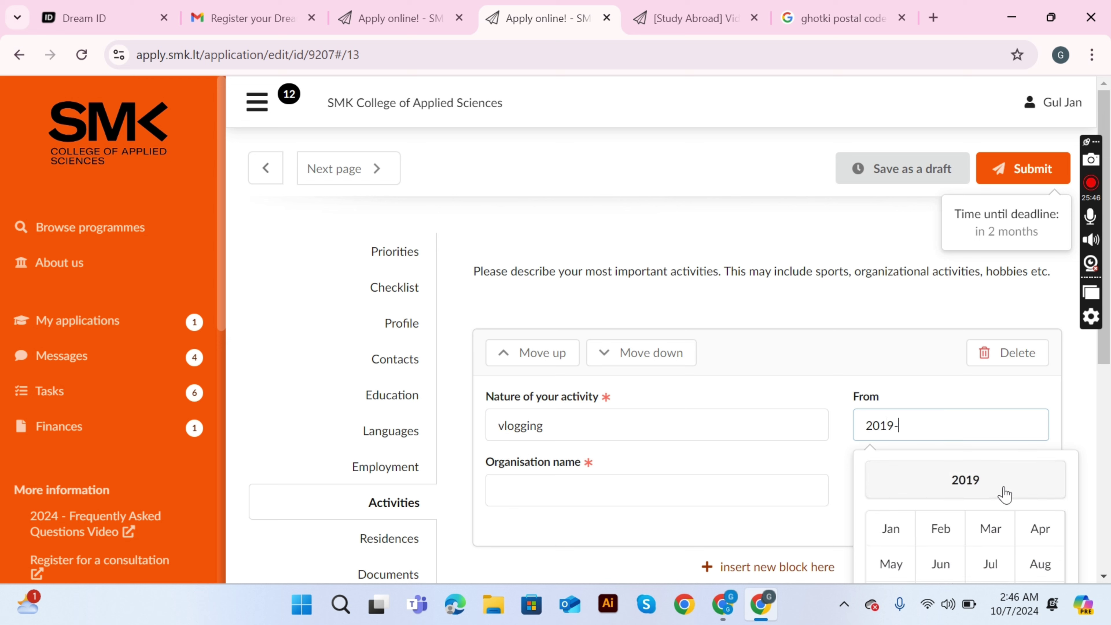